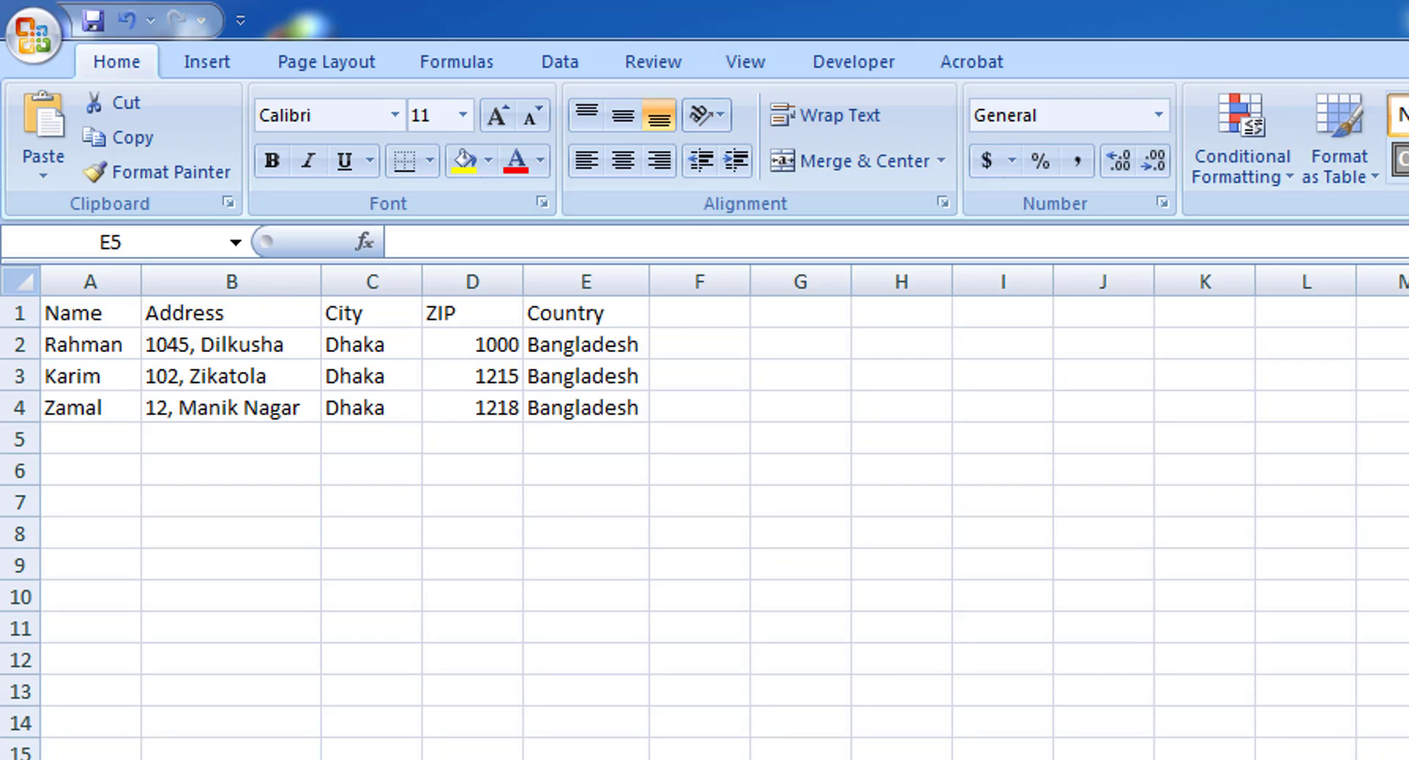
- Review the column headings Name, Address, City, ZIP and Country in row 1
left_click(88, 315)
left_click(194, 312)
left_click(345, 315)
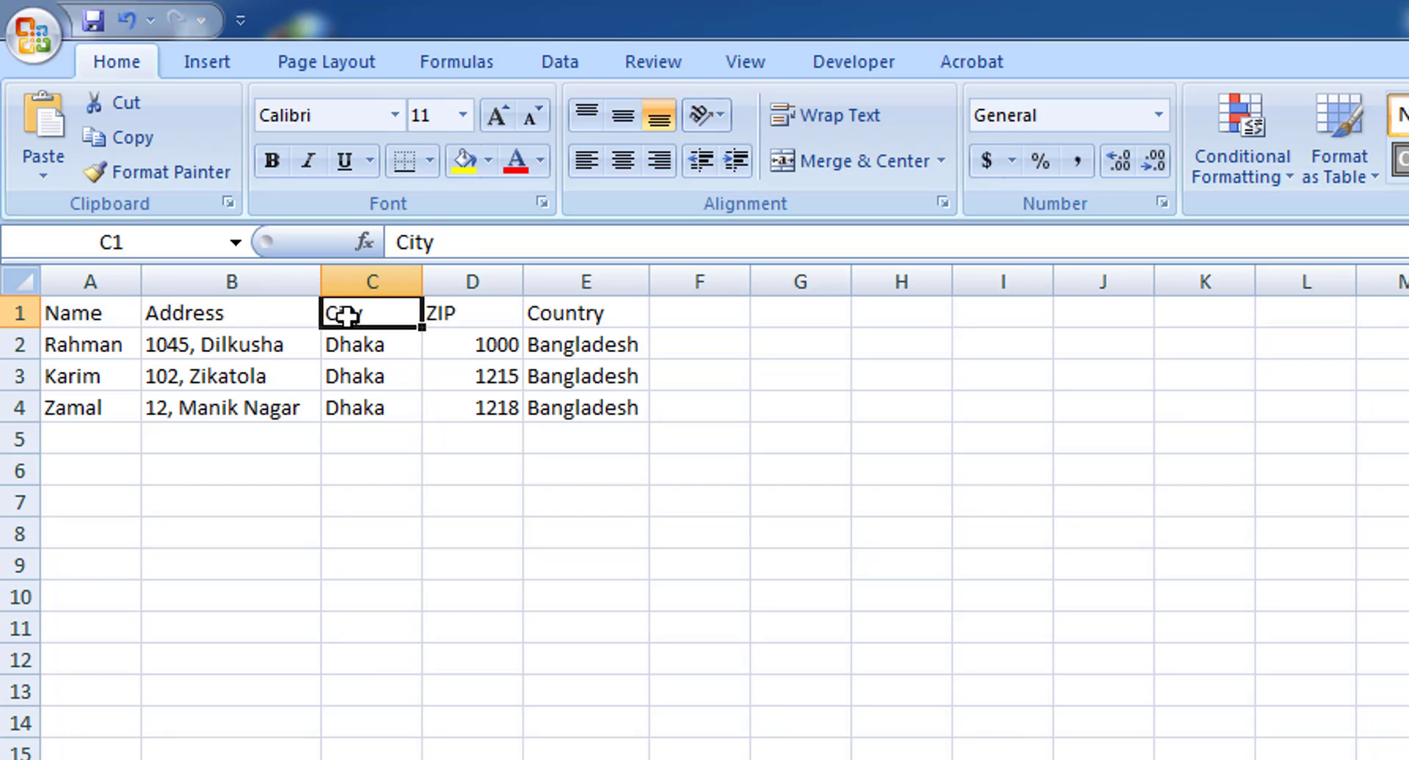
left_click(458, 315)
left_click(596, 318)
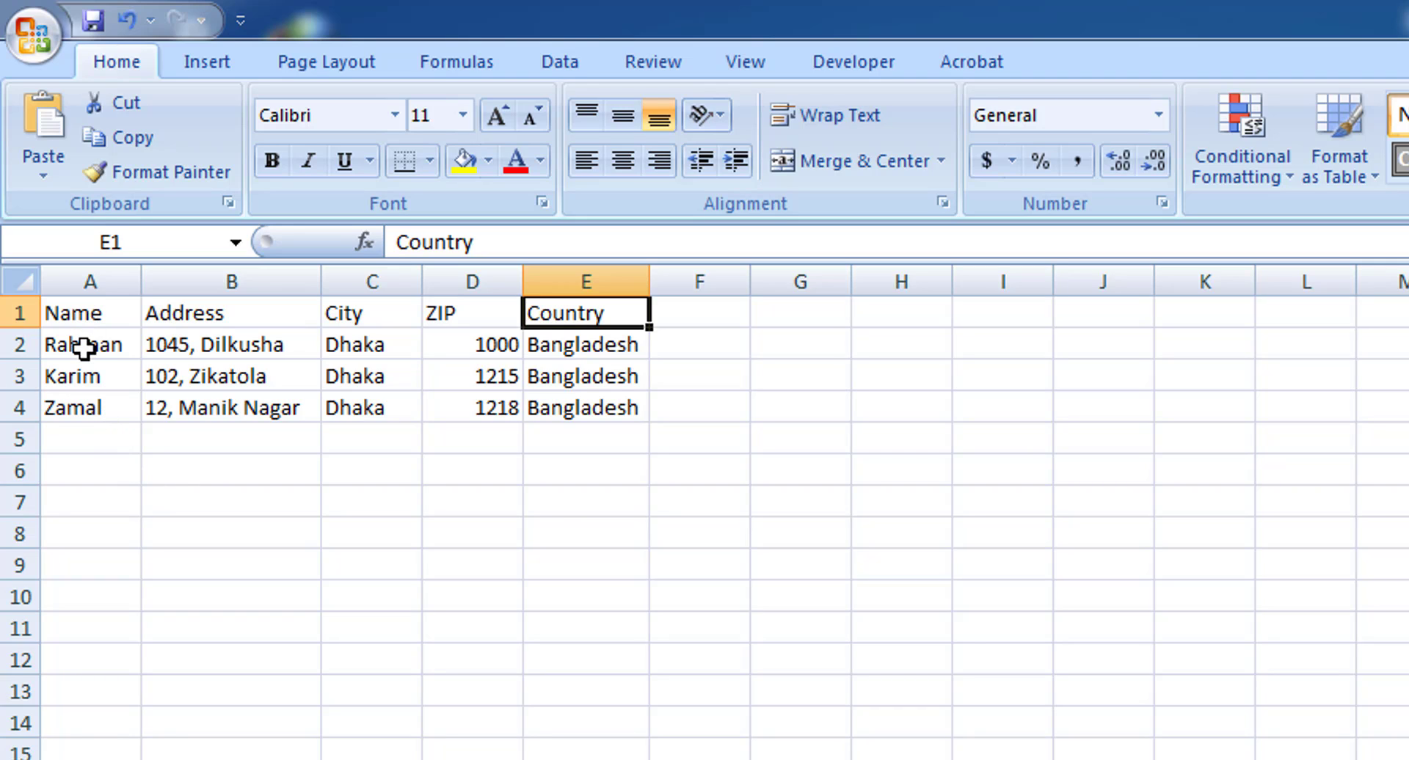
- Enter the fourth contact's full name in cell A5 and widen column A to fit it
left_click(81, 438)
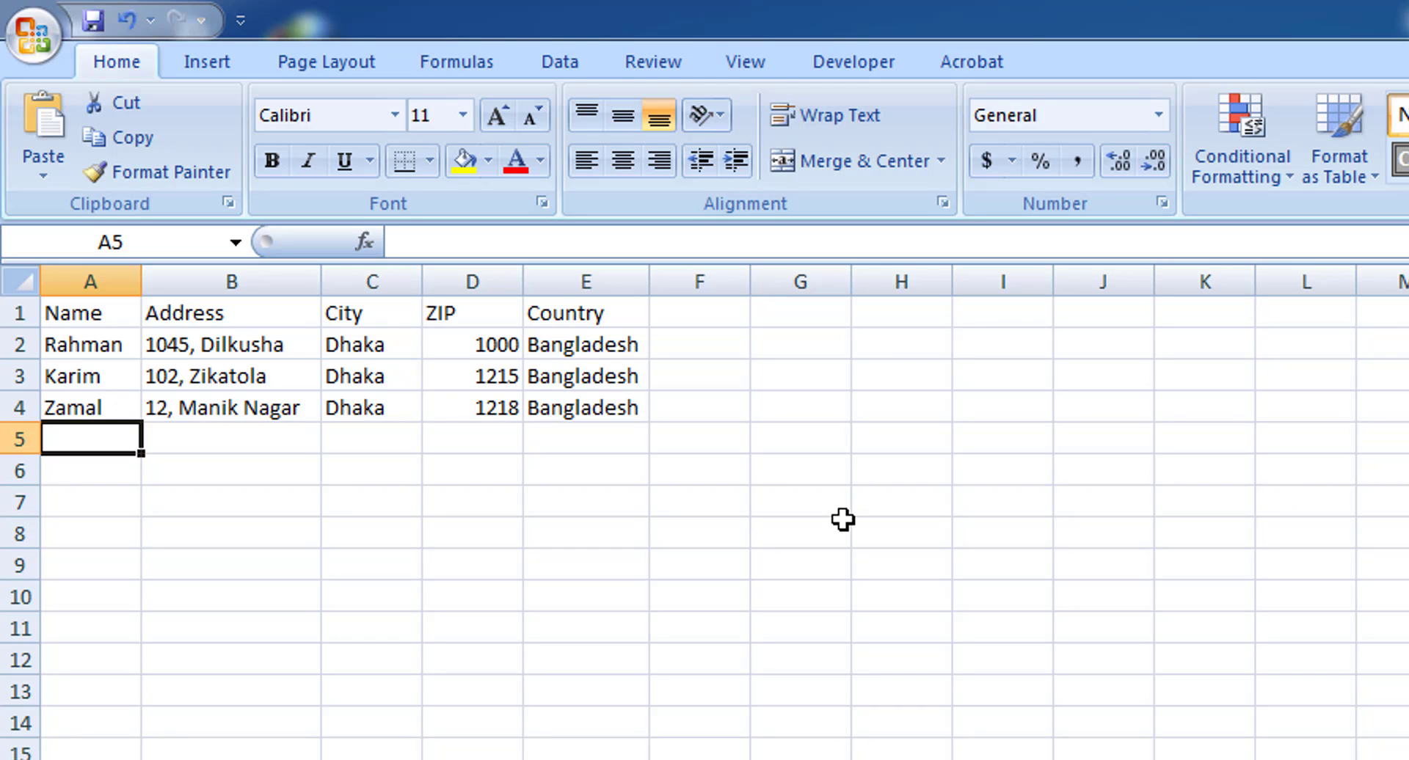
type("A")
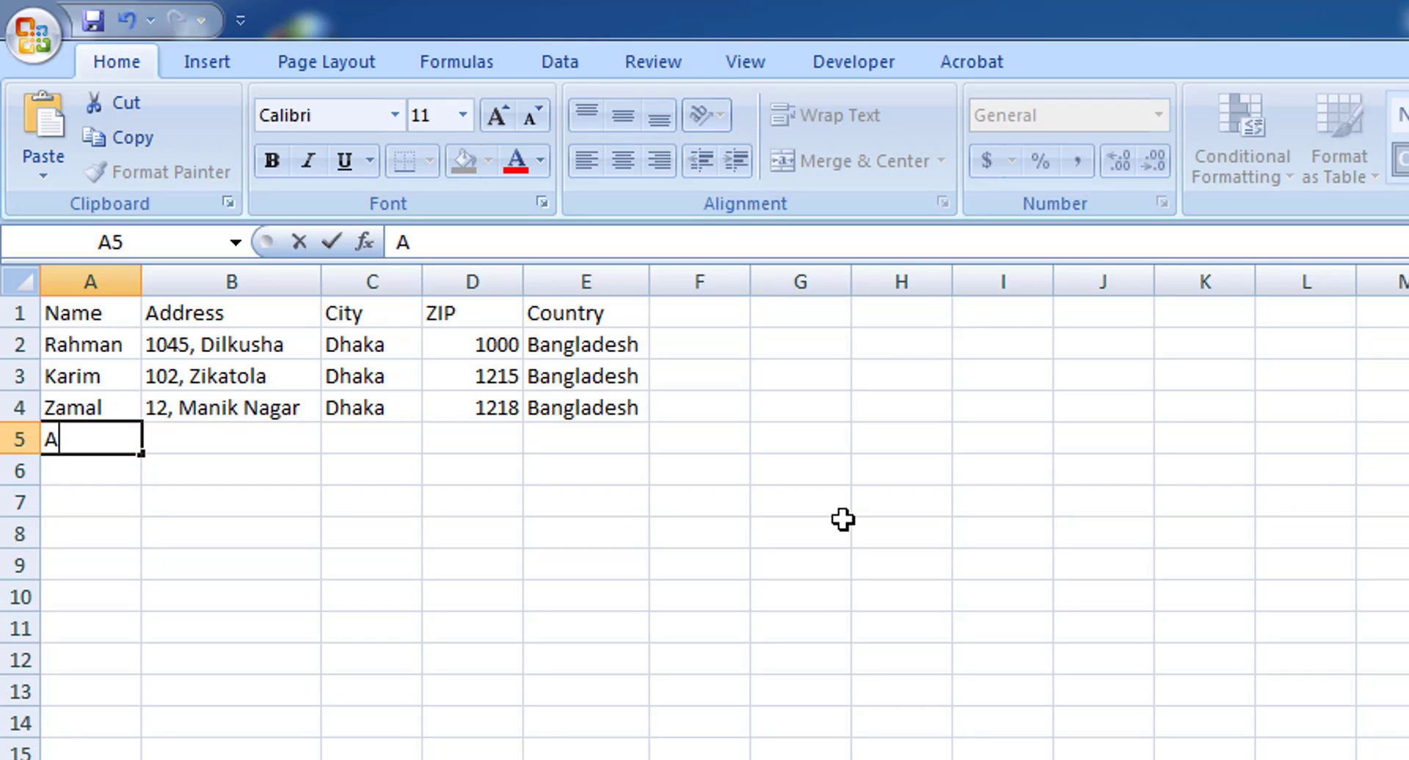
type("bdu")
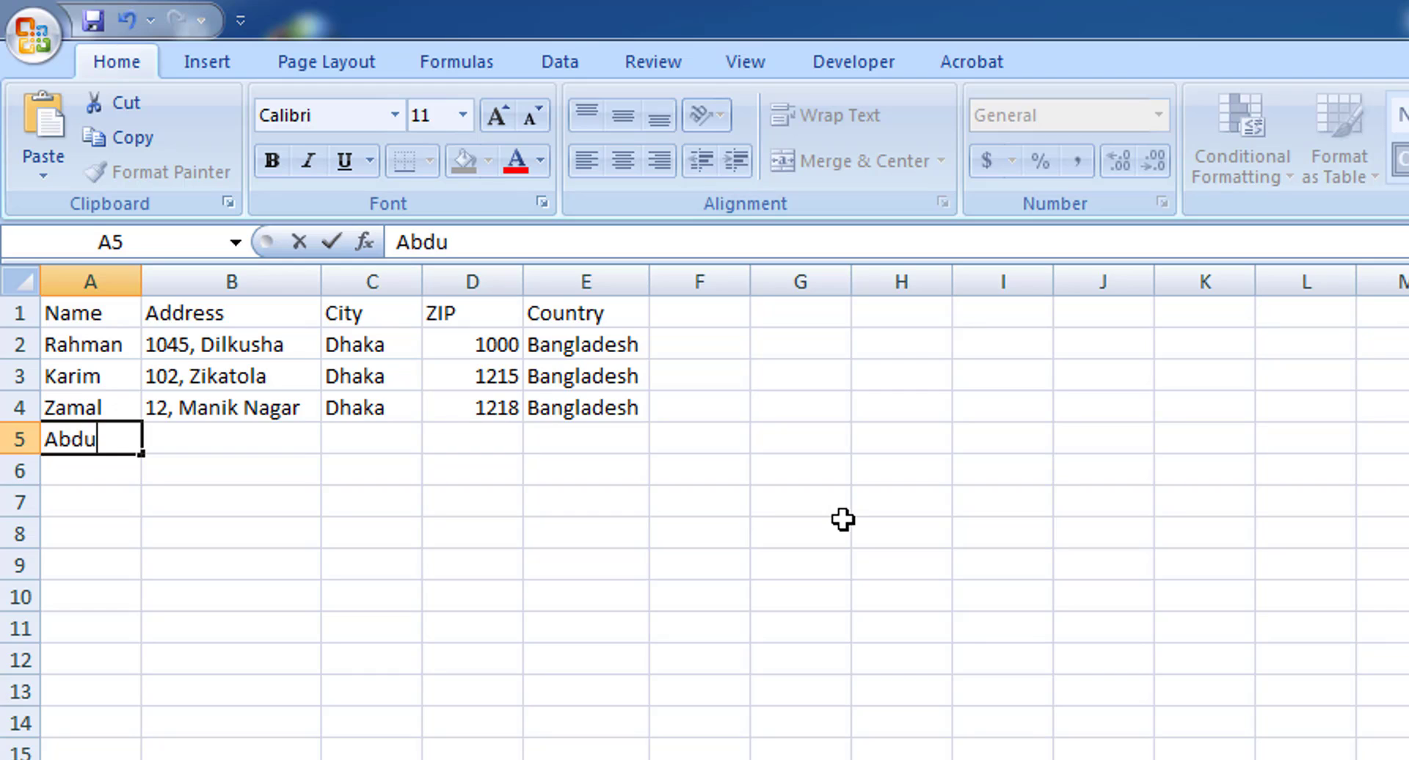
type("l Rahman")
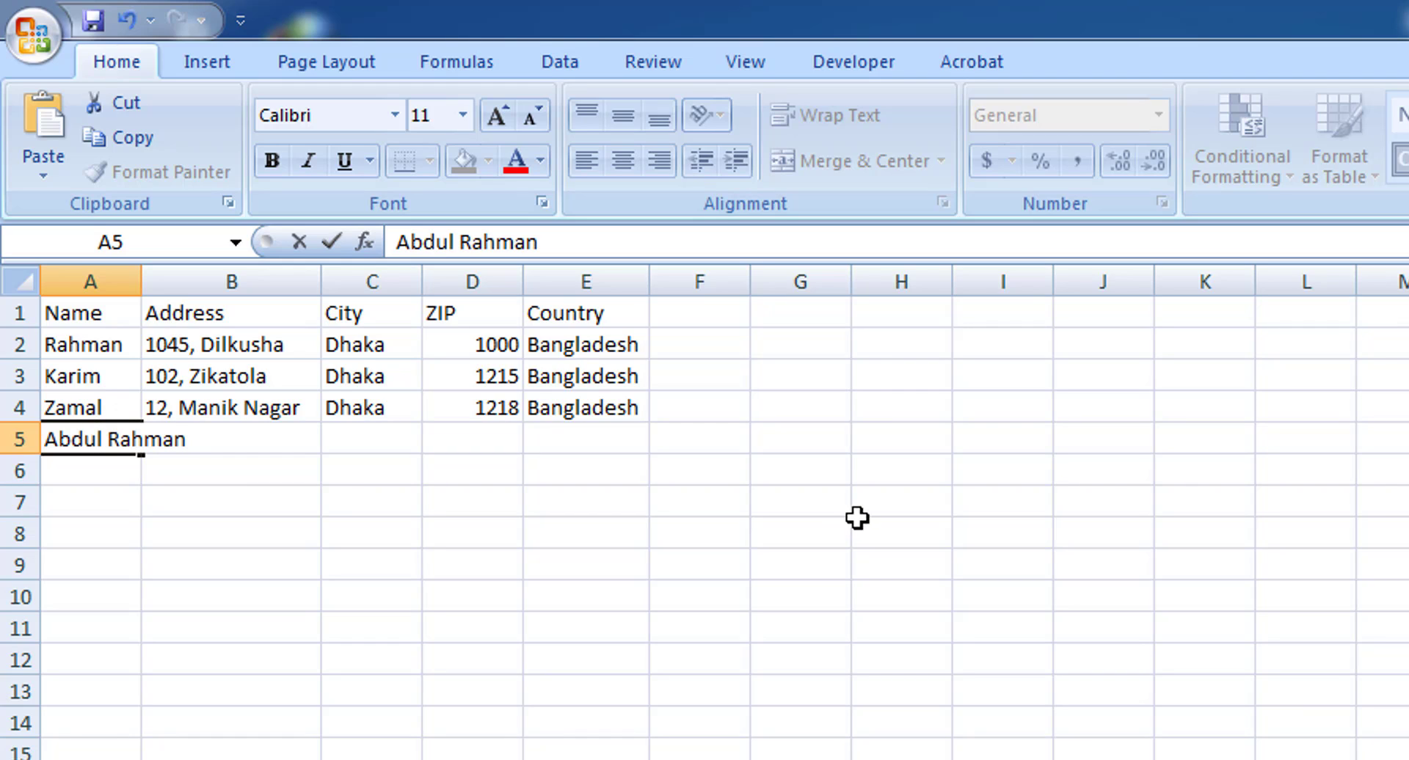
left_click(143, 281)
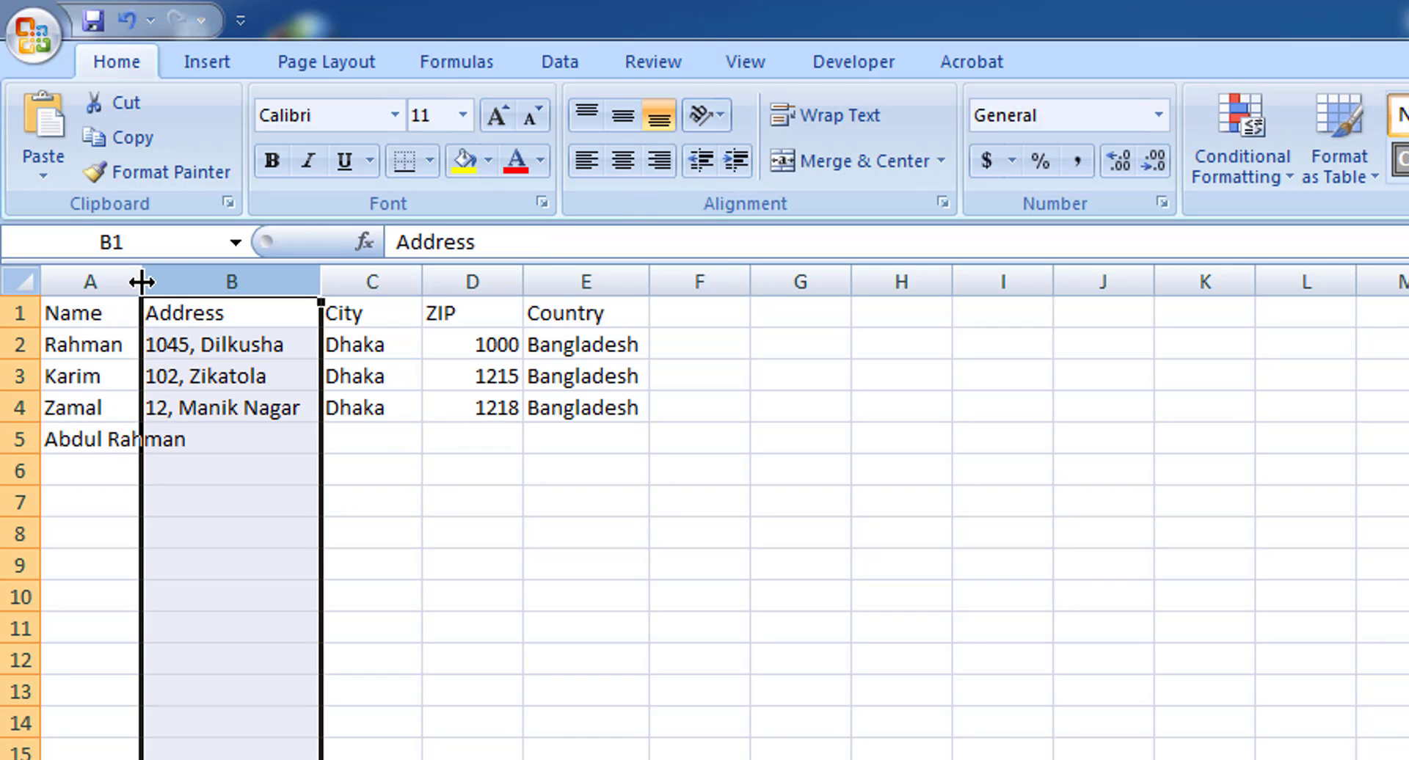
left_click_drag(141, 281, 219, 301)
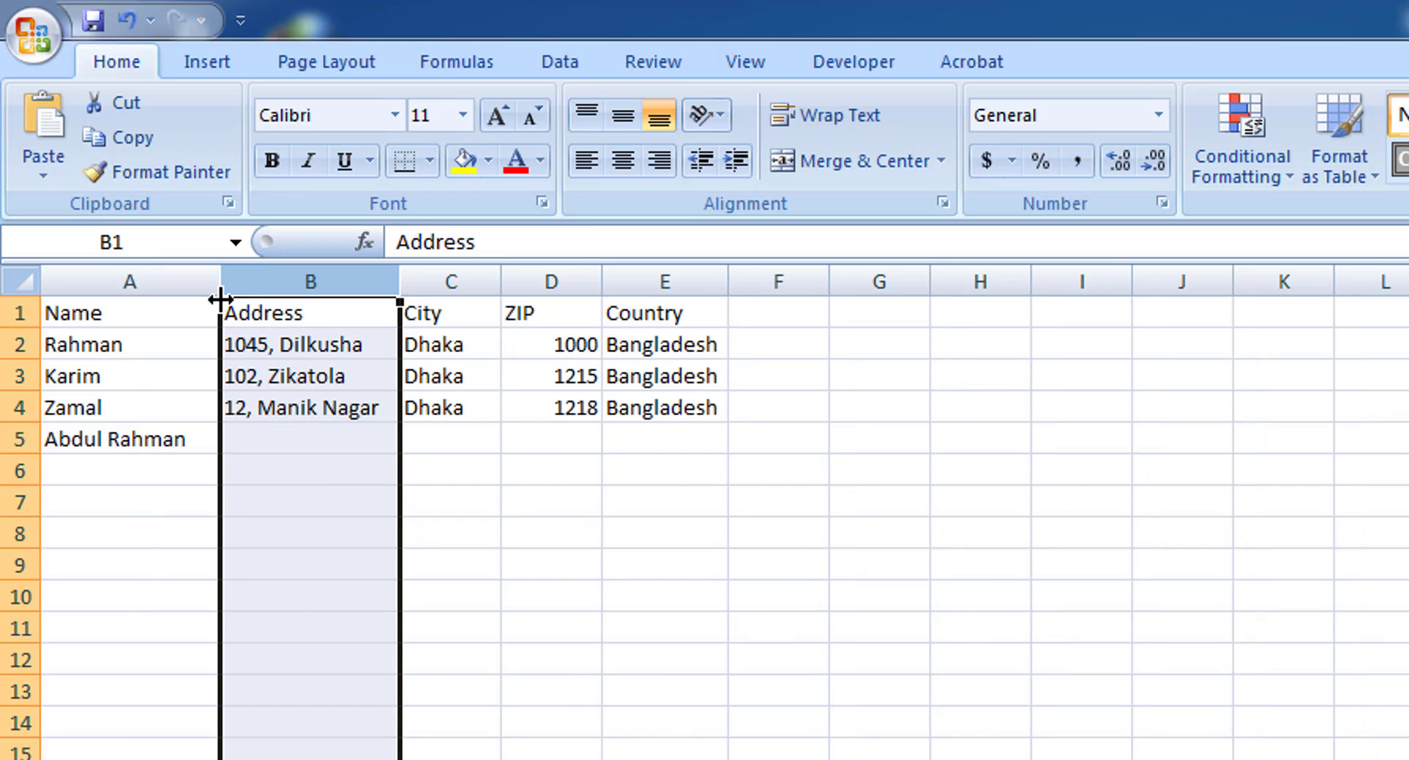
- Complete row 5 with the contact's street address, city Dhaka, ZIP code and country Bangladesh
left_click(249, 438)
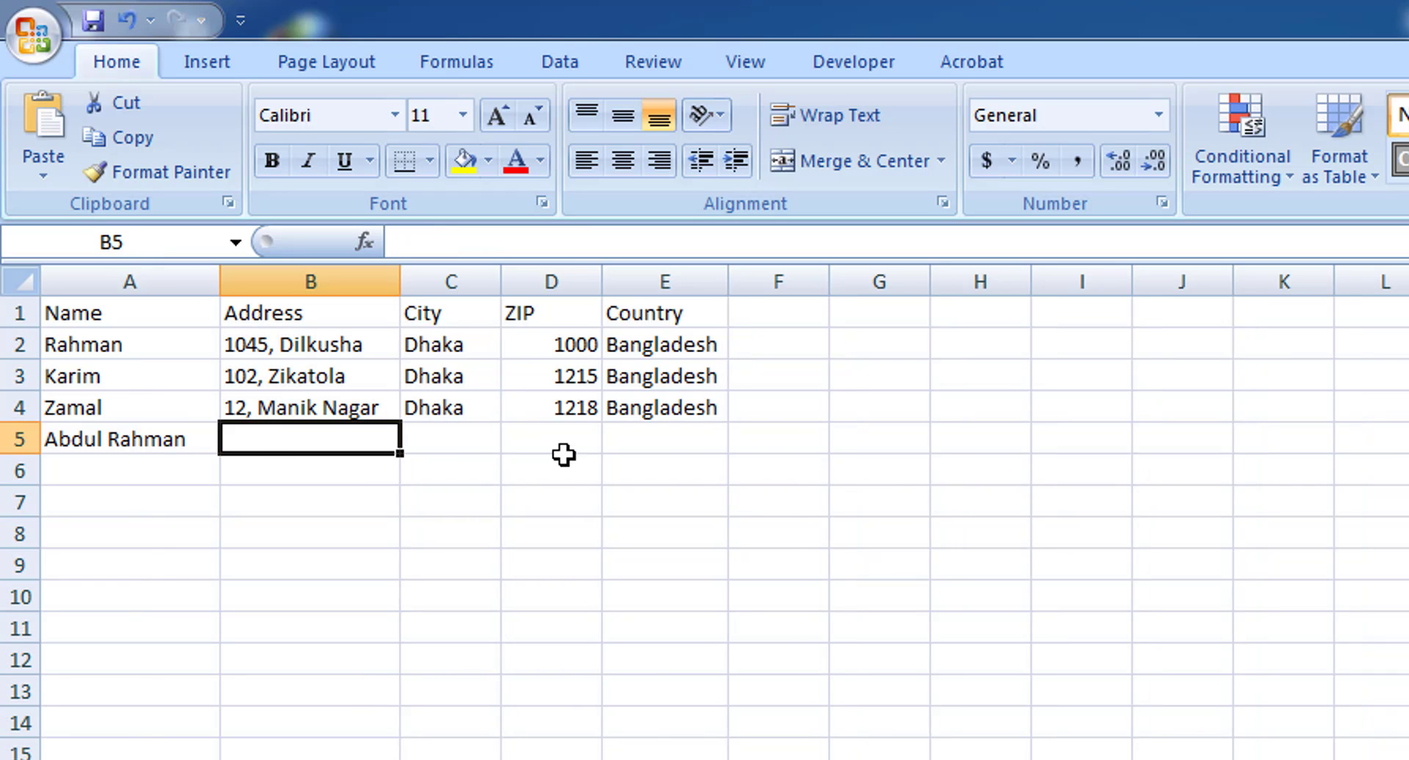
type("105")
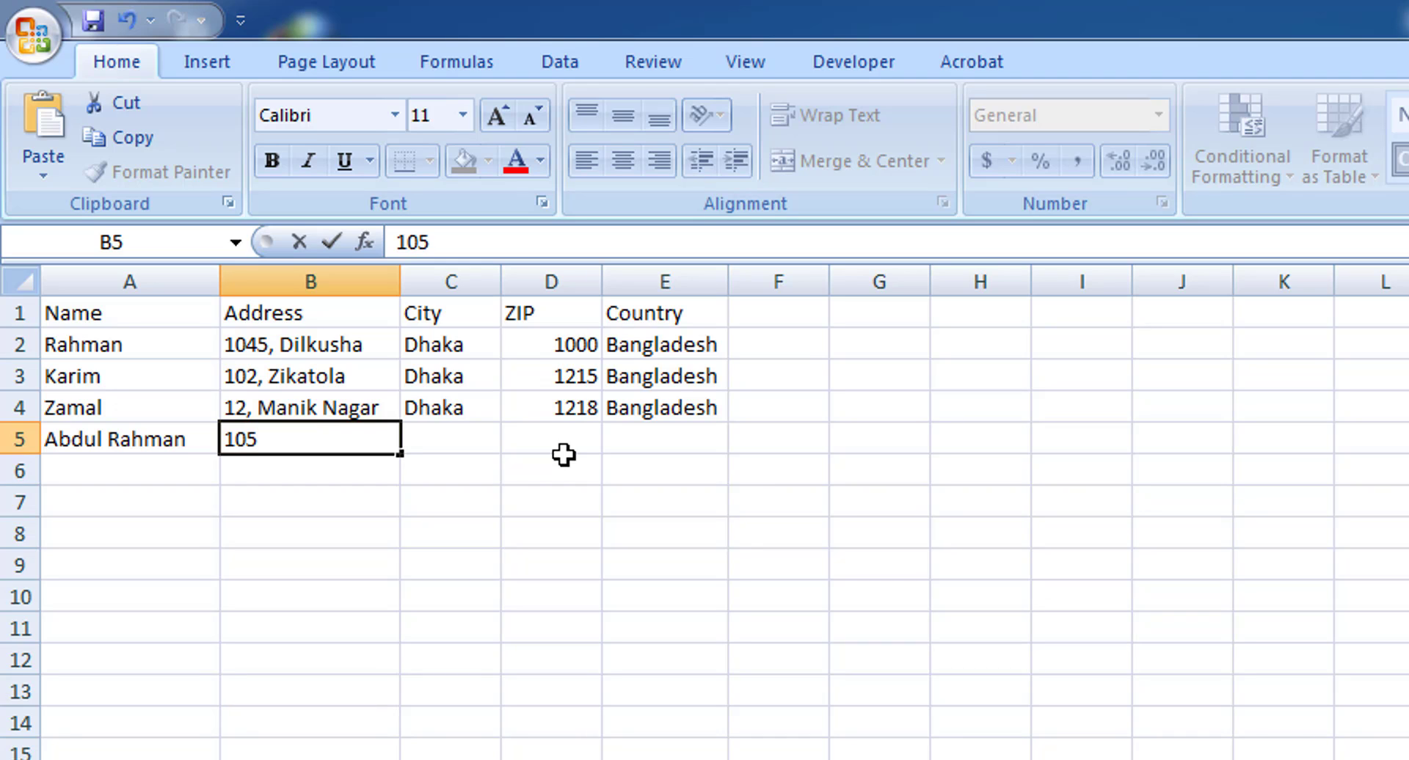
type(", Rampura")
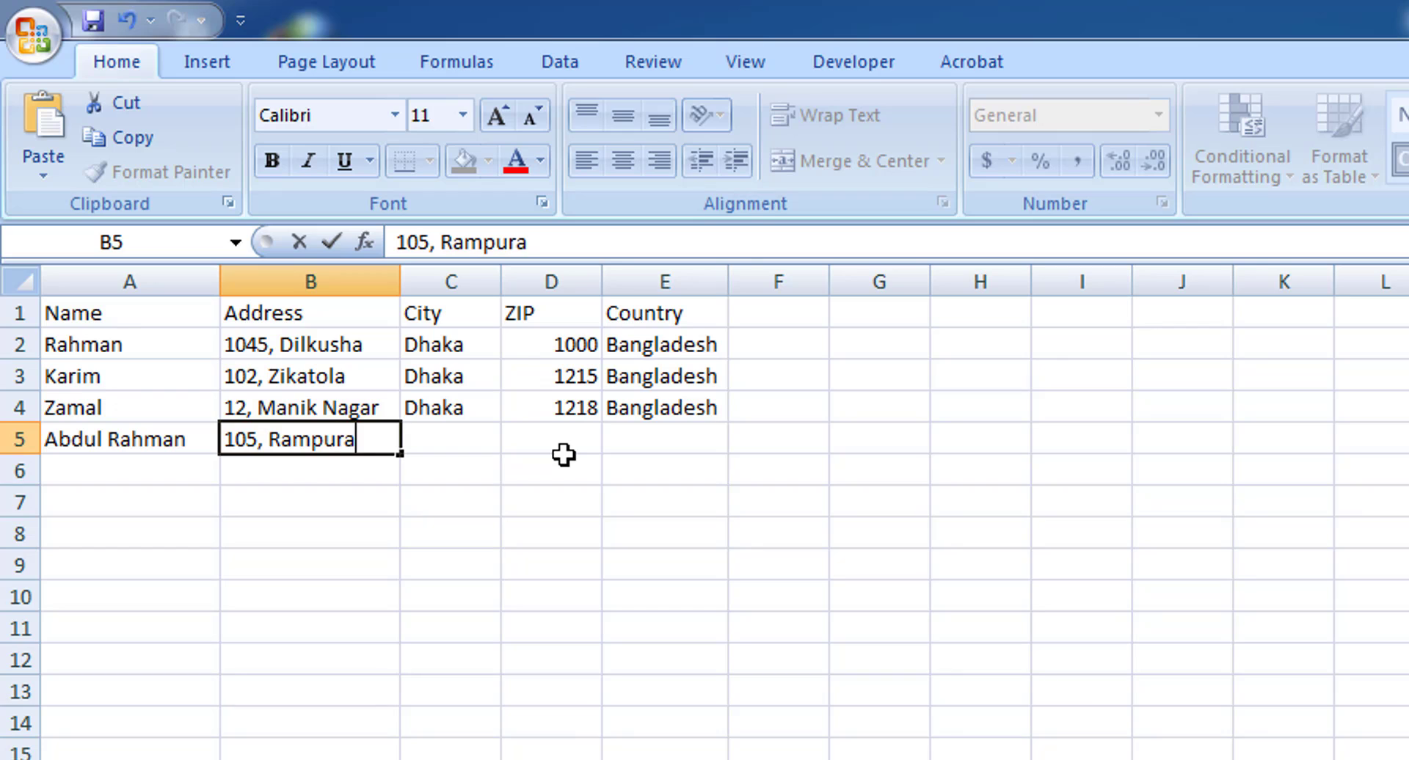
key("Tab")
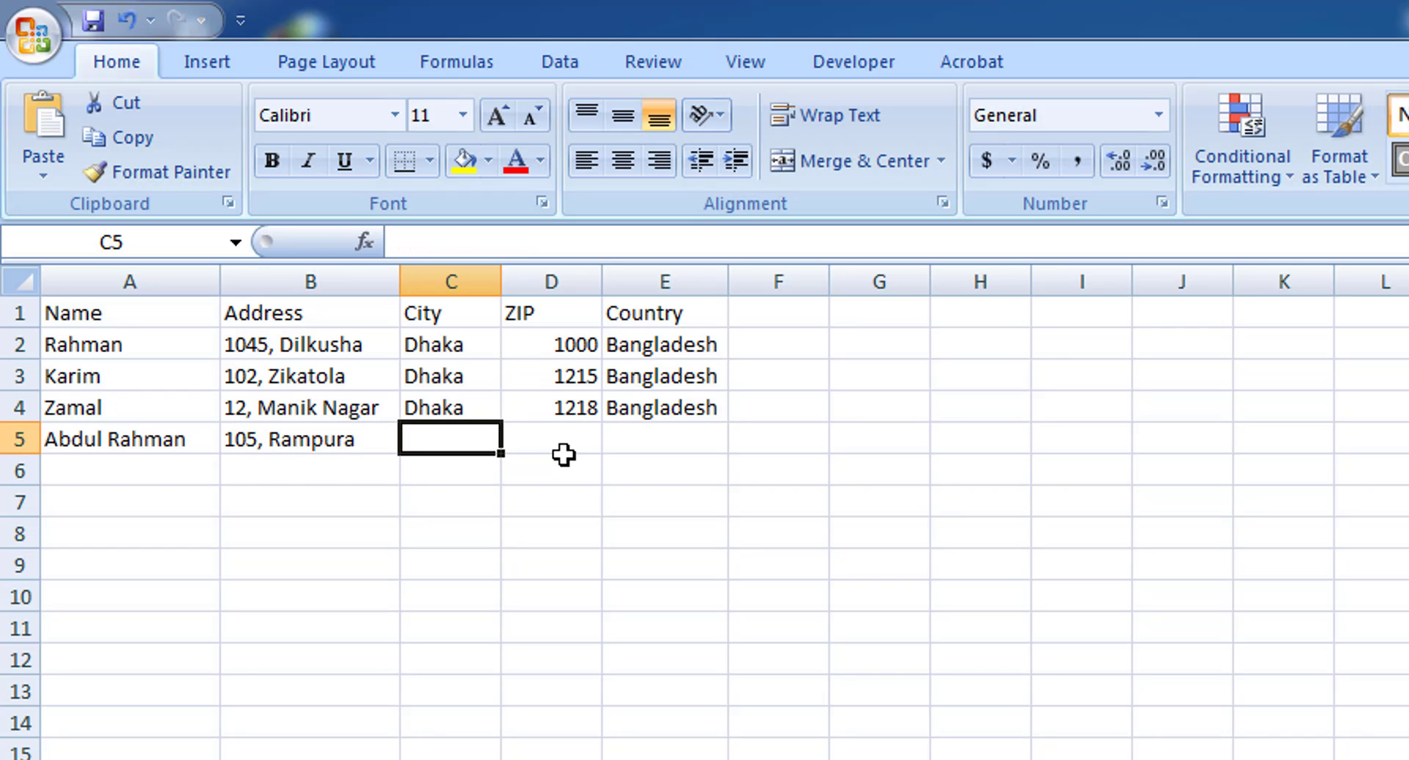
type("D")
key("Tab")
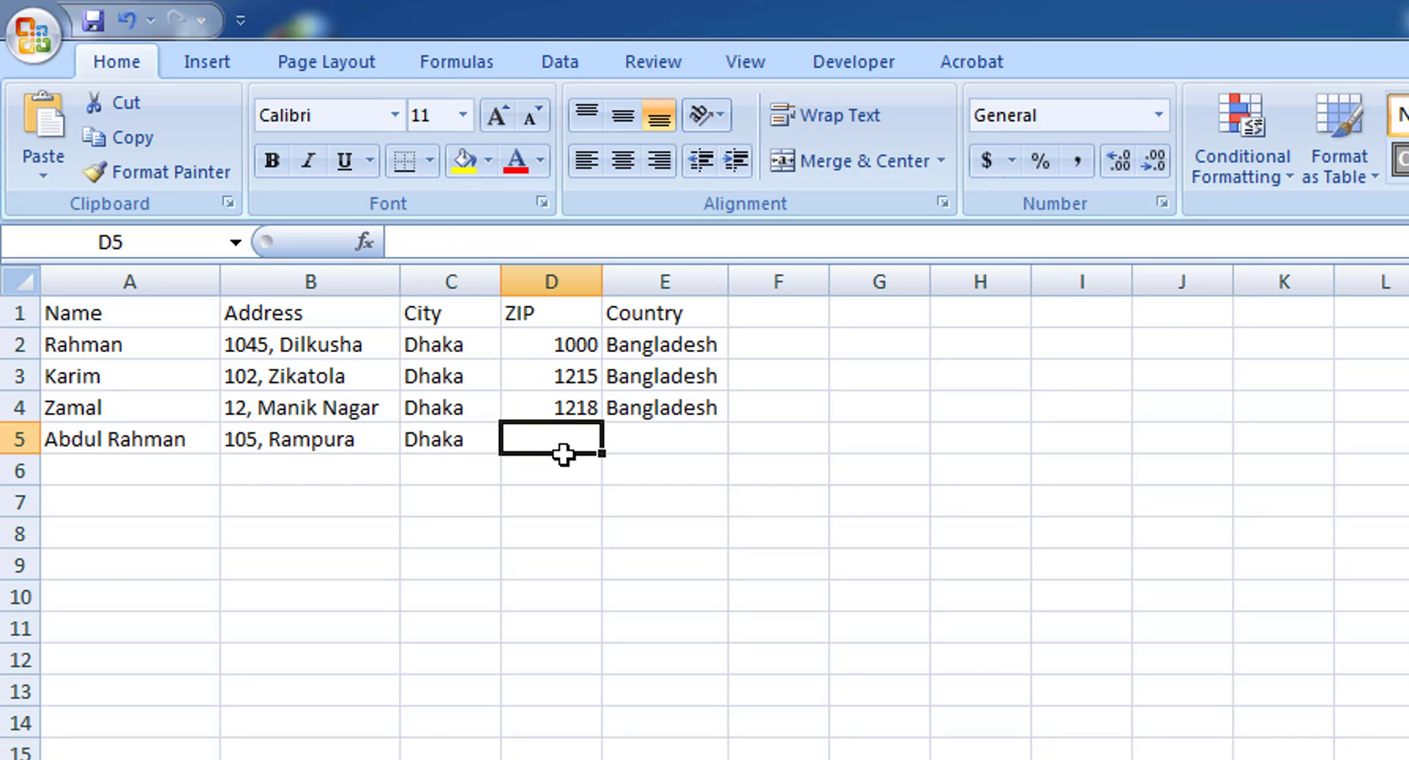
type("1219")
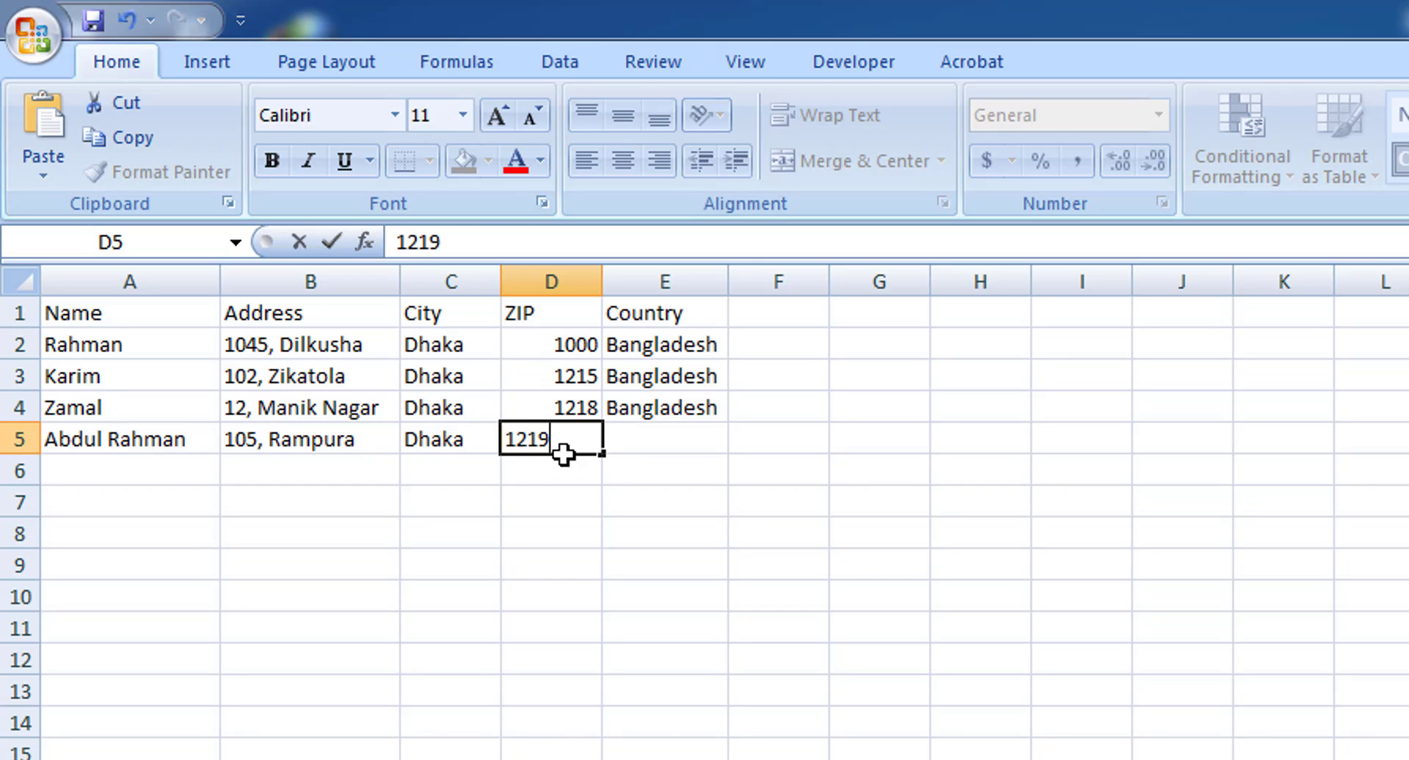
key("Tab")
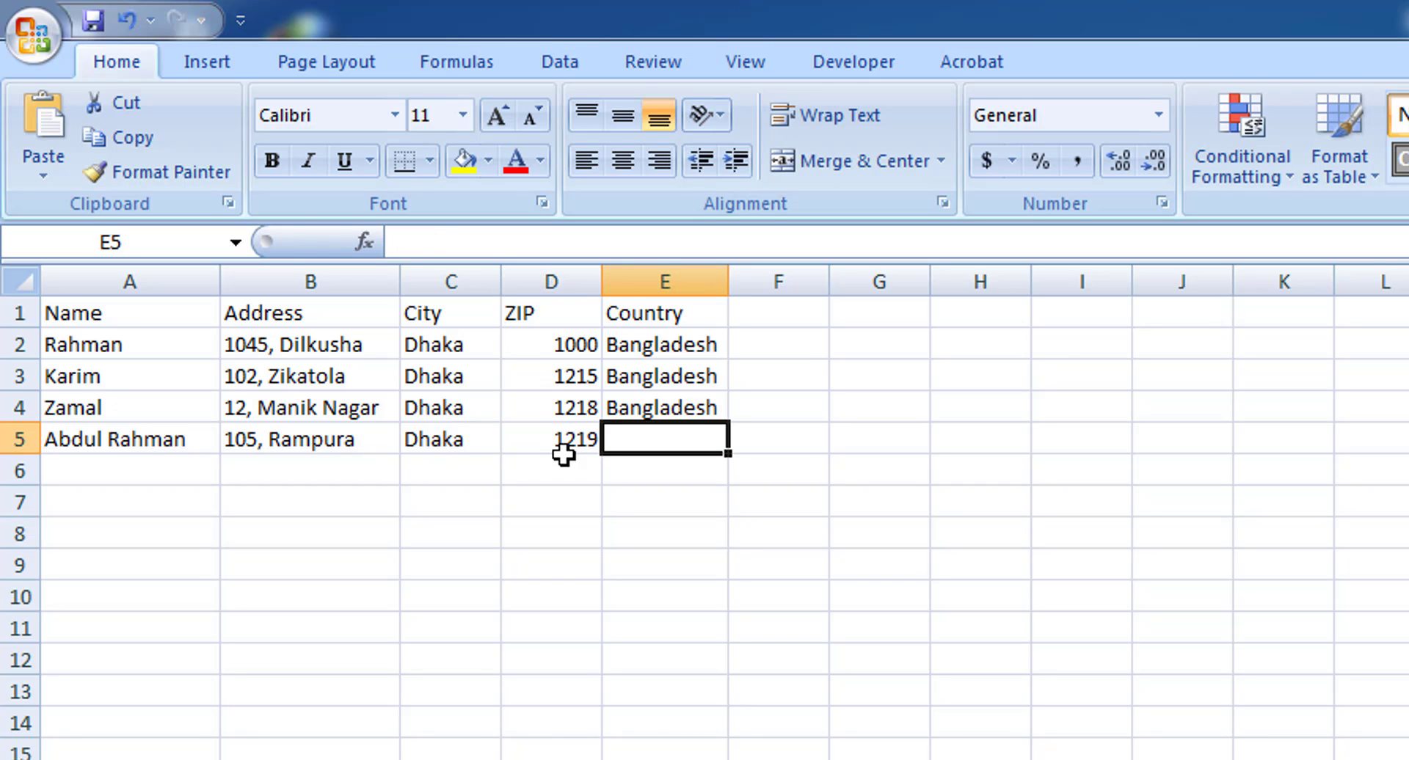
type("Bangladesh")
key("Return")
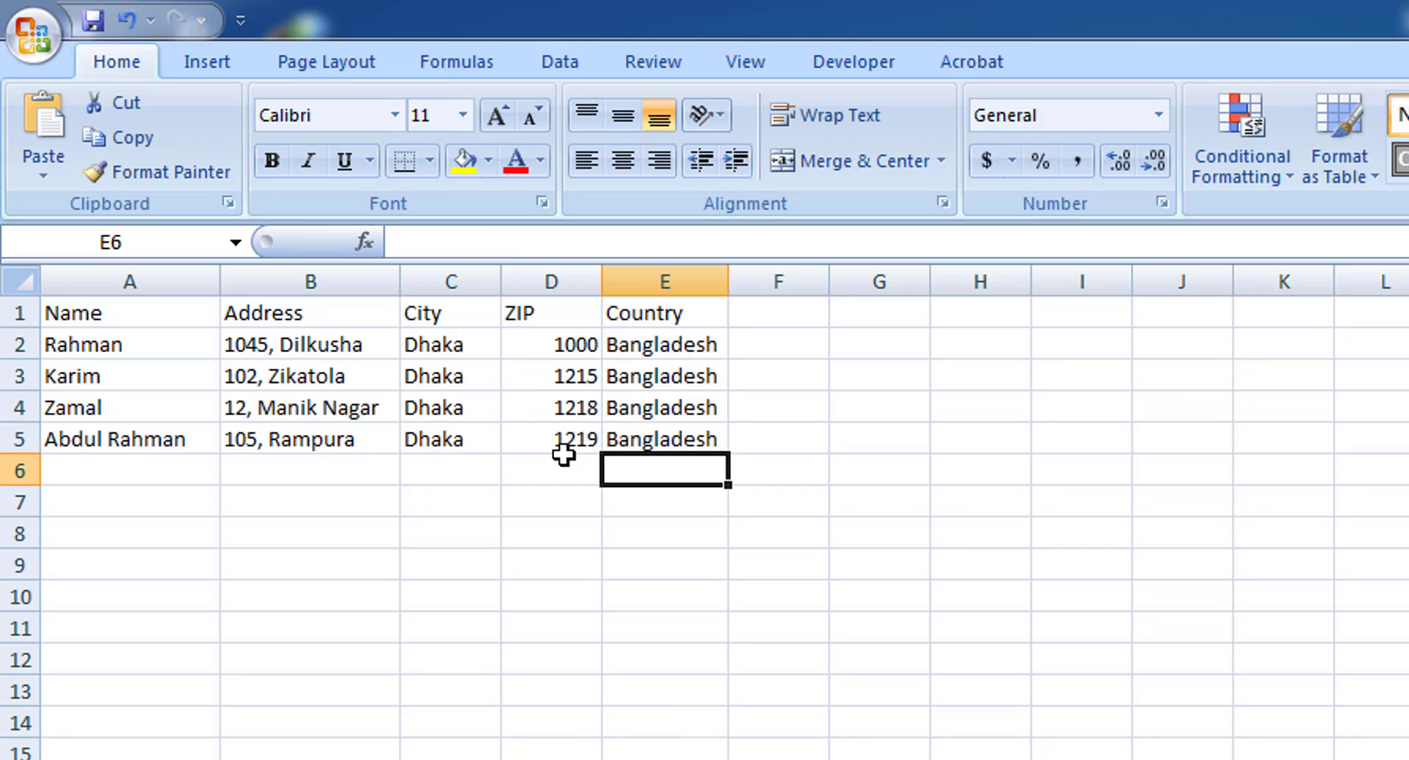
- Enter the fifth contact's name in cell A6 and the street address in cell B6
key("Left")
key("Left")
key("Left")
key("Left")
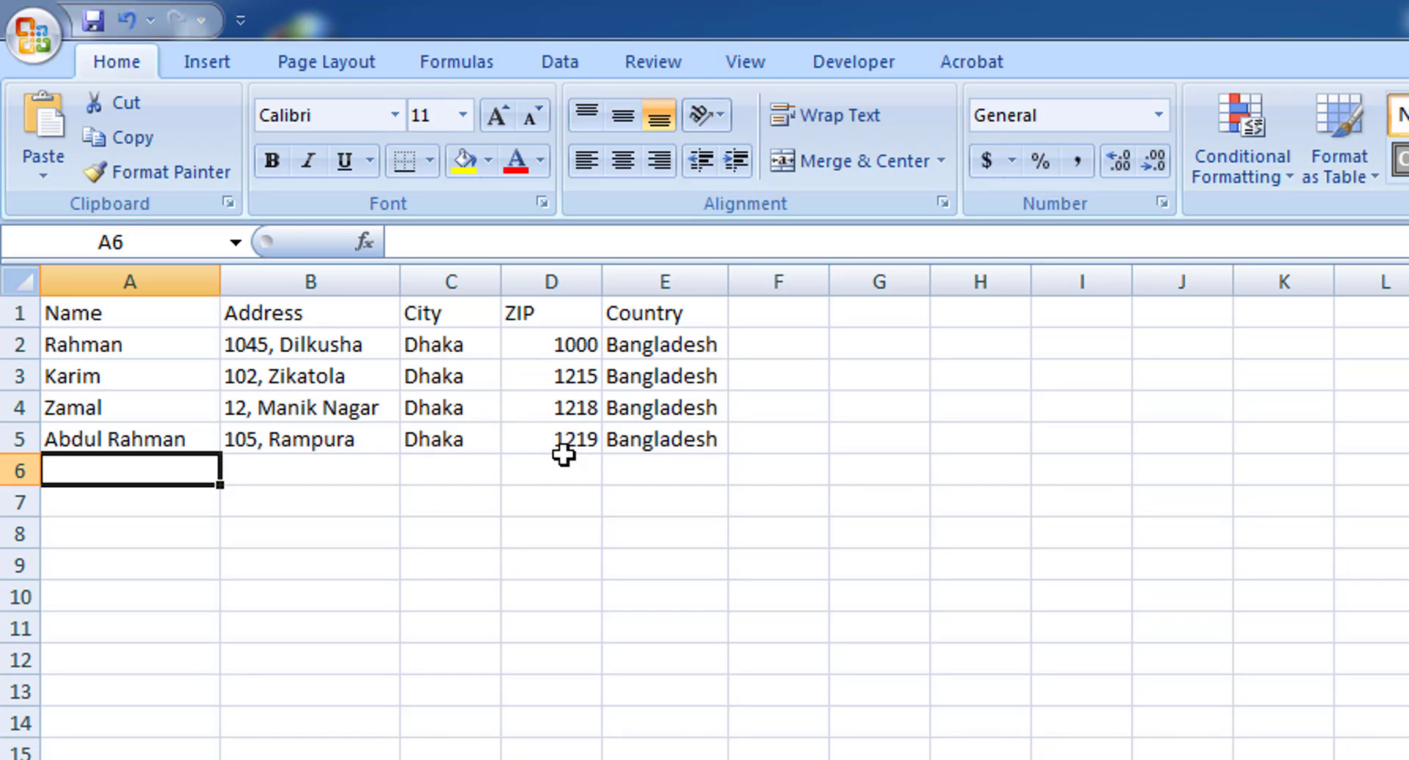
type("Mehe")
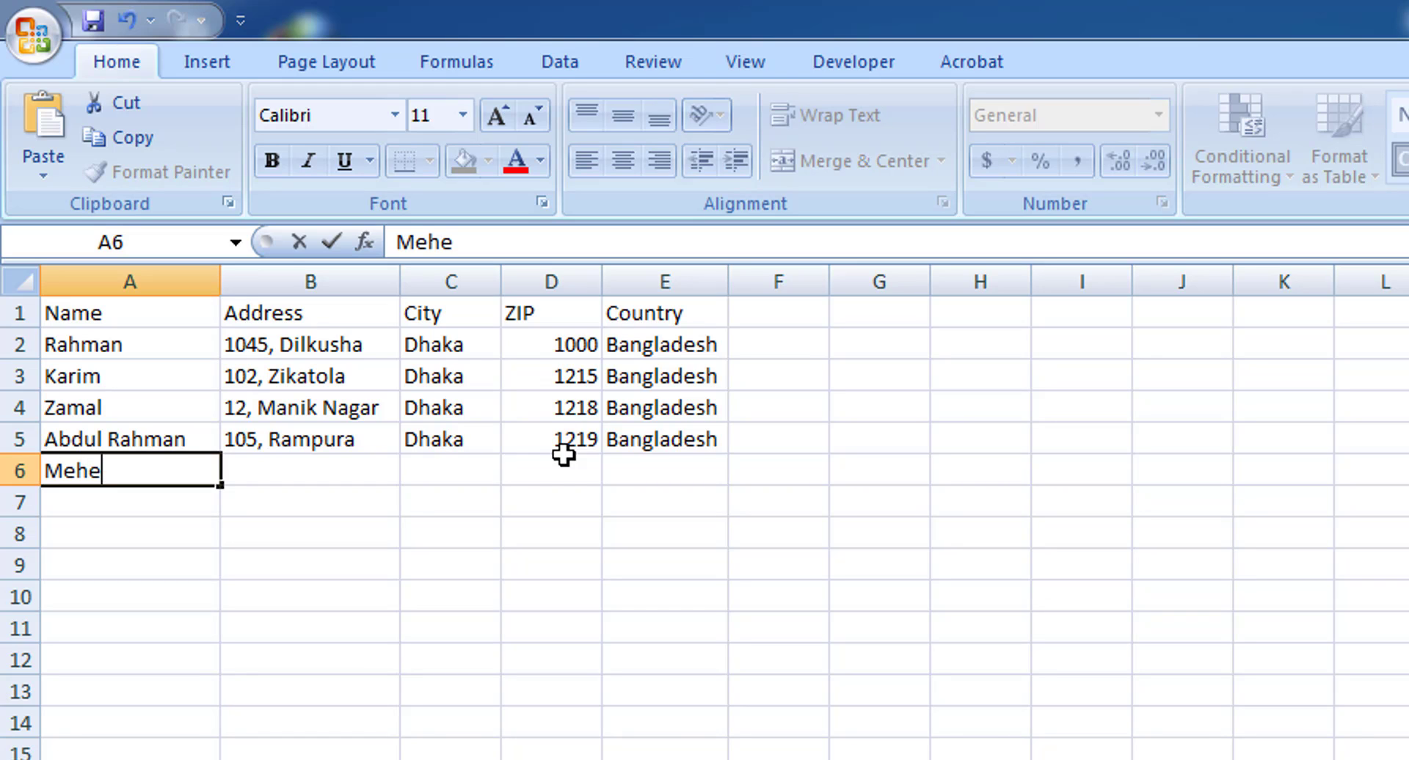
type("di")
key("Tab")
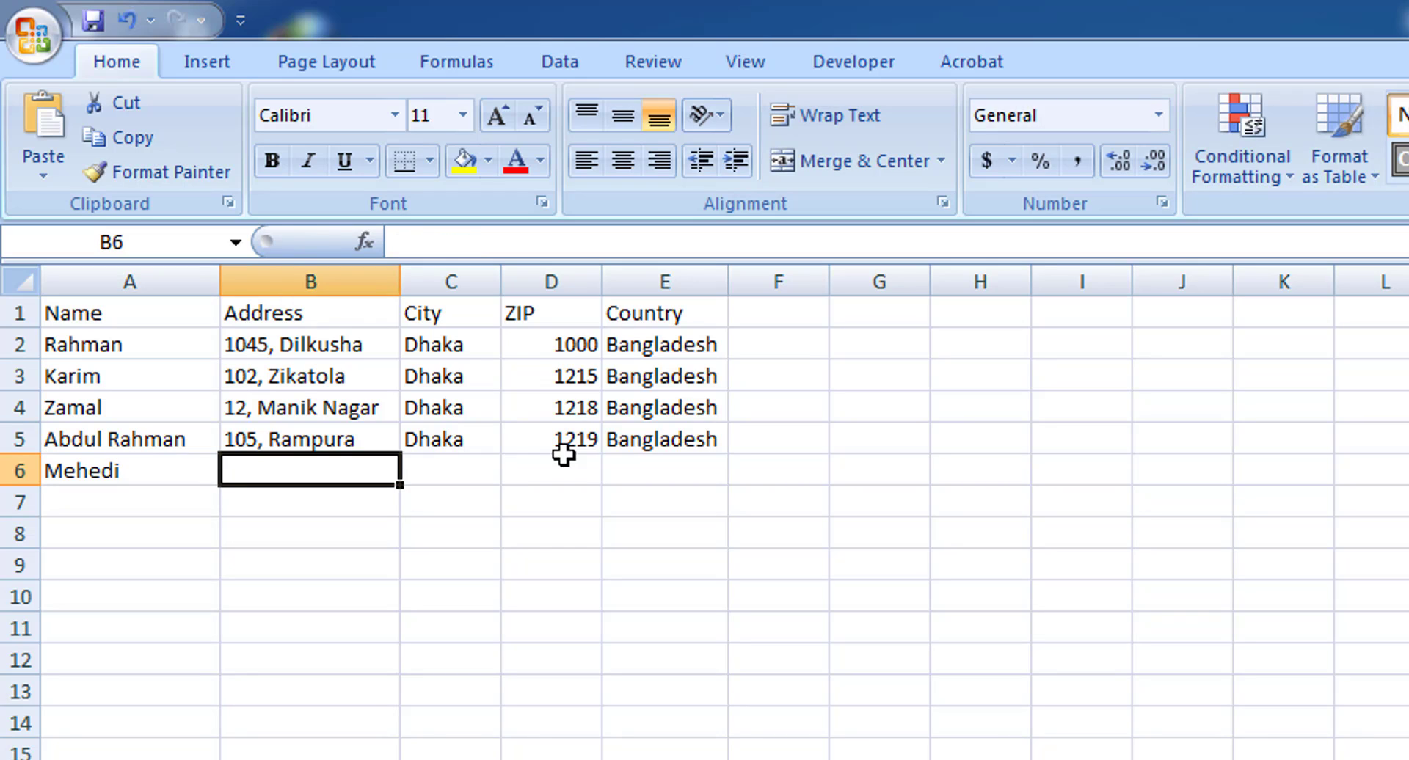
type("11")
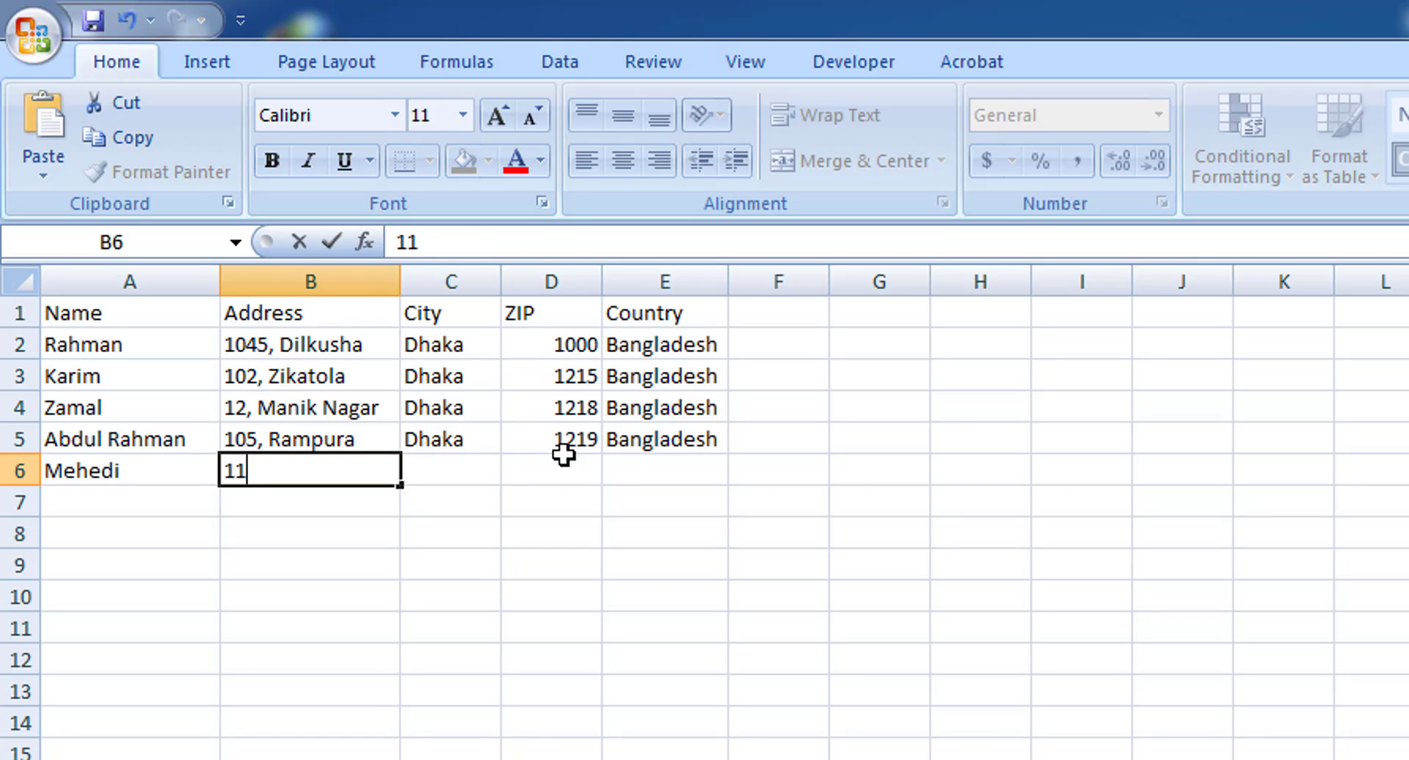
type("9, Shoha")
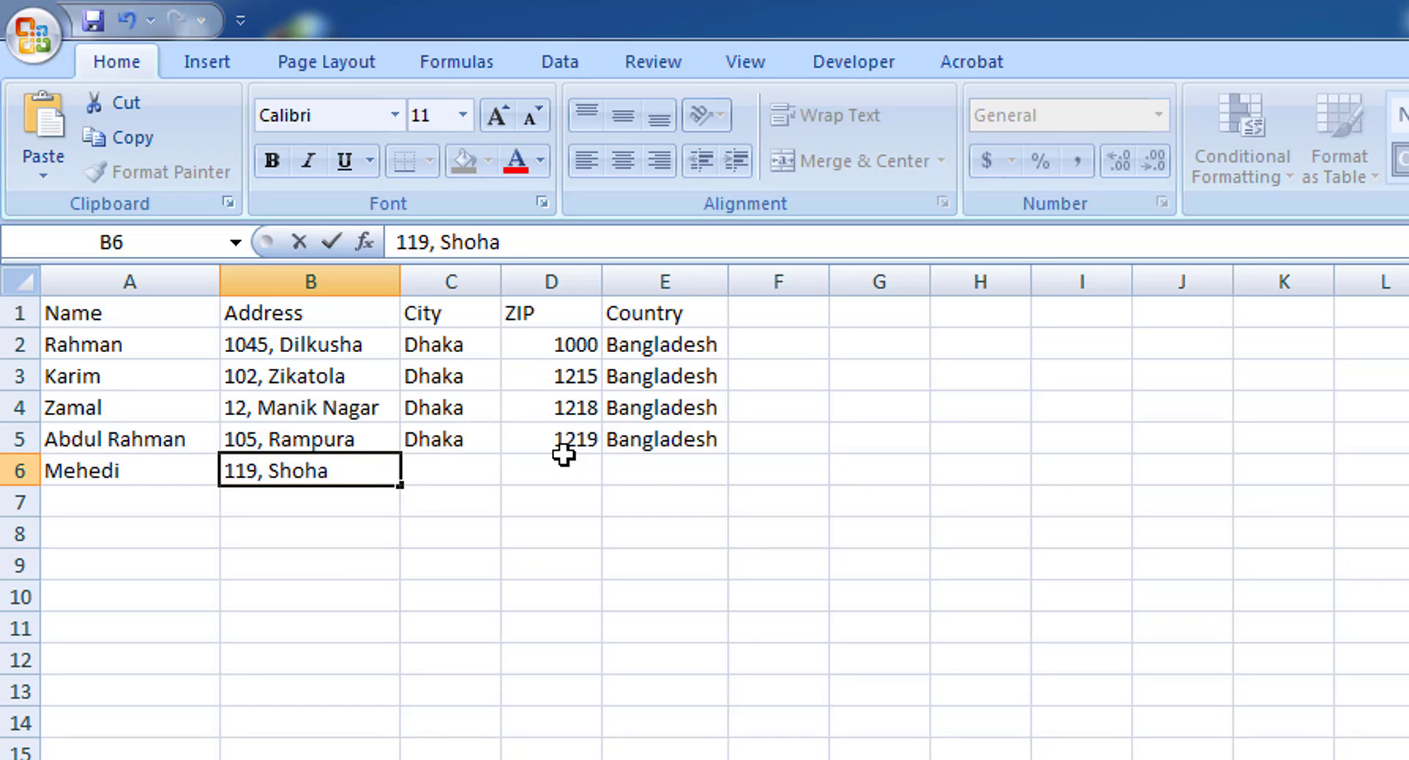
type("g Nagar")
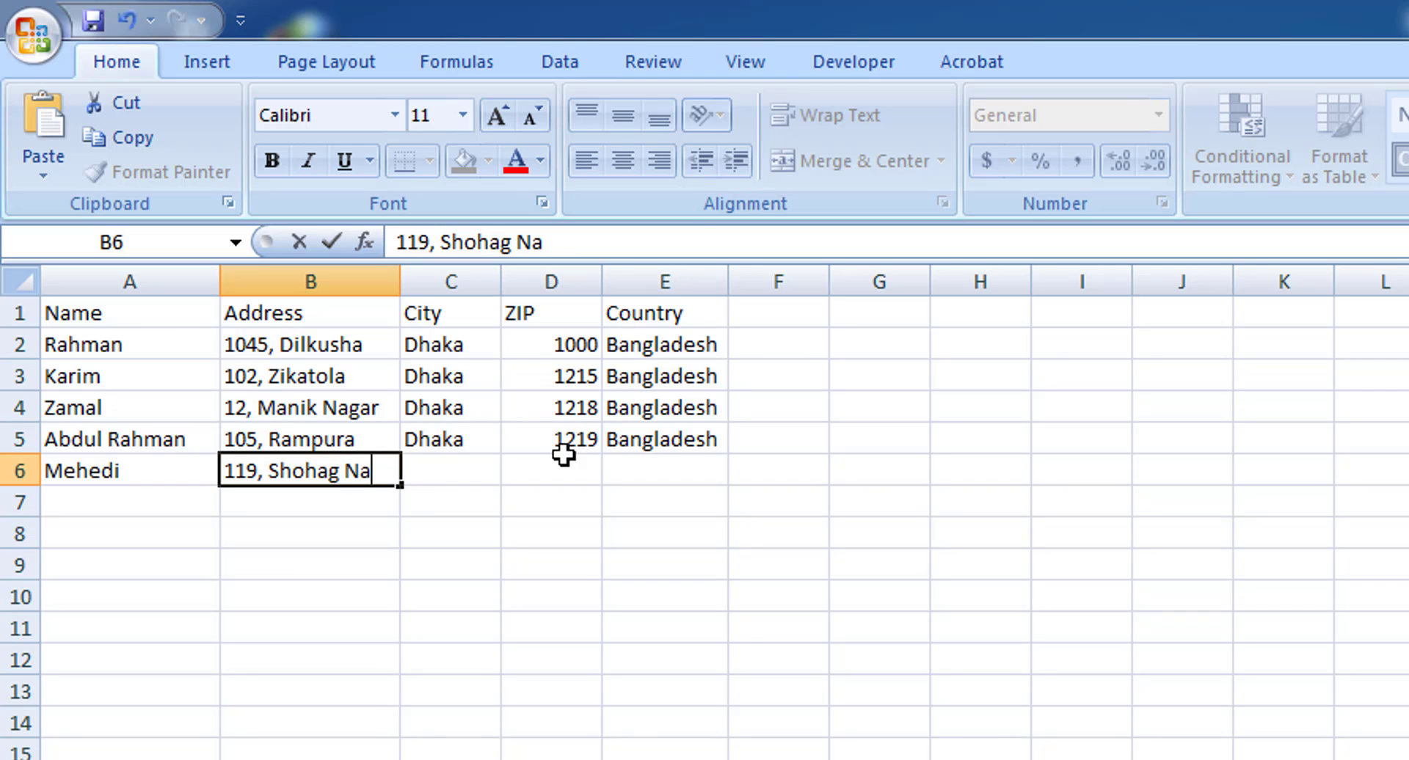
key("Tab")
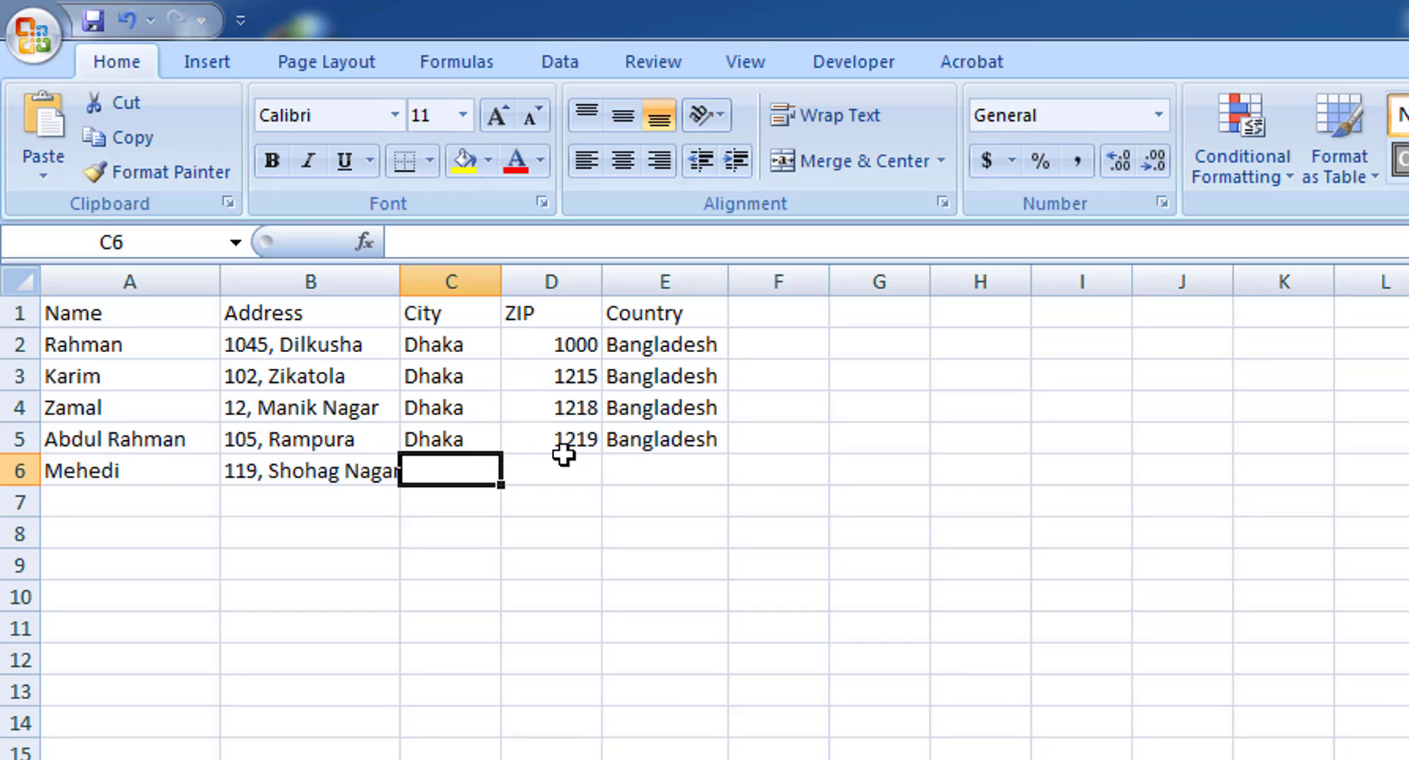
- Complete row 6 with city Dhaka, the ZIP code and country Bangladesh, and widen the Address column to 24.00
type("Dhaka")
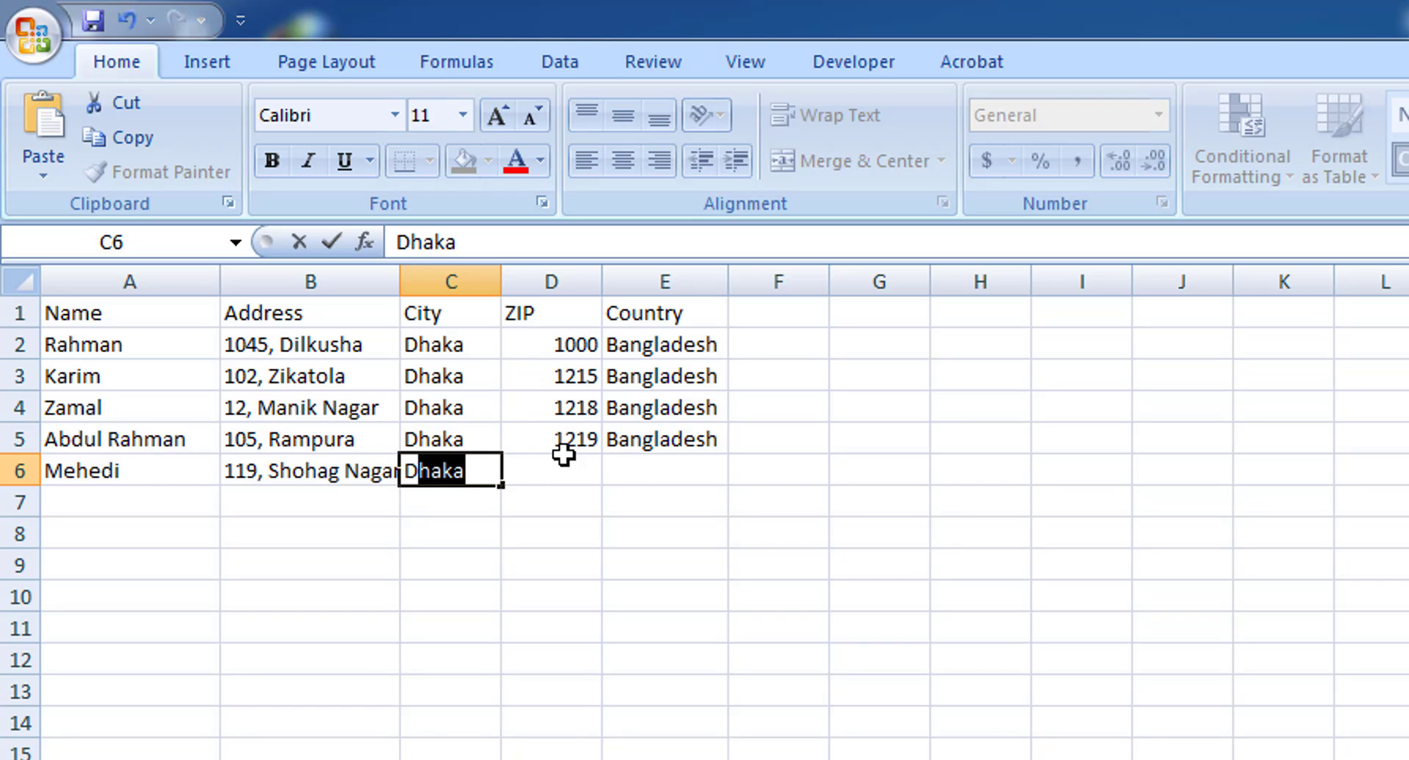
key("Tab")
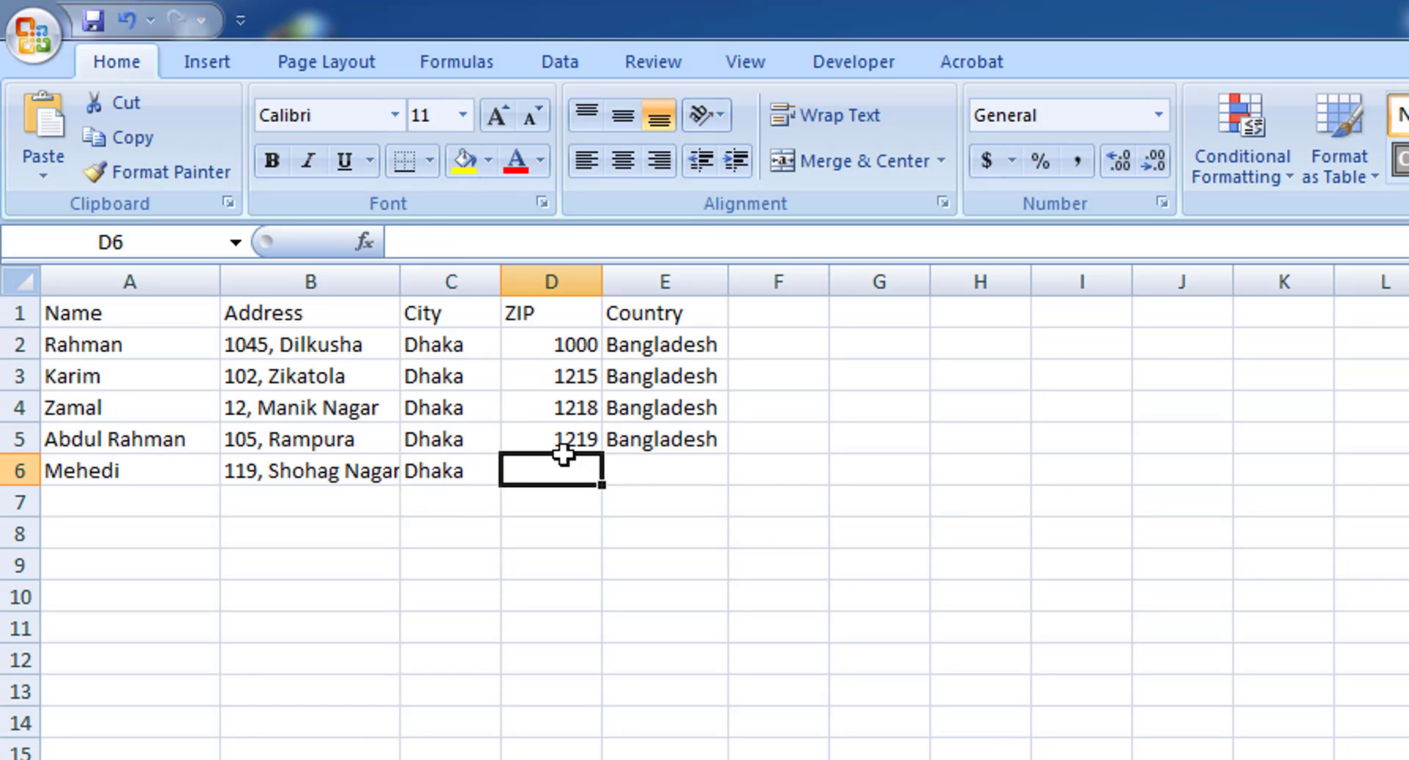
type("121")
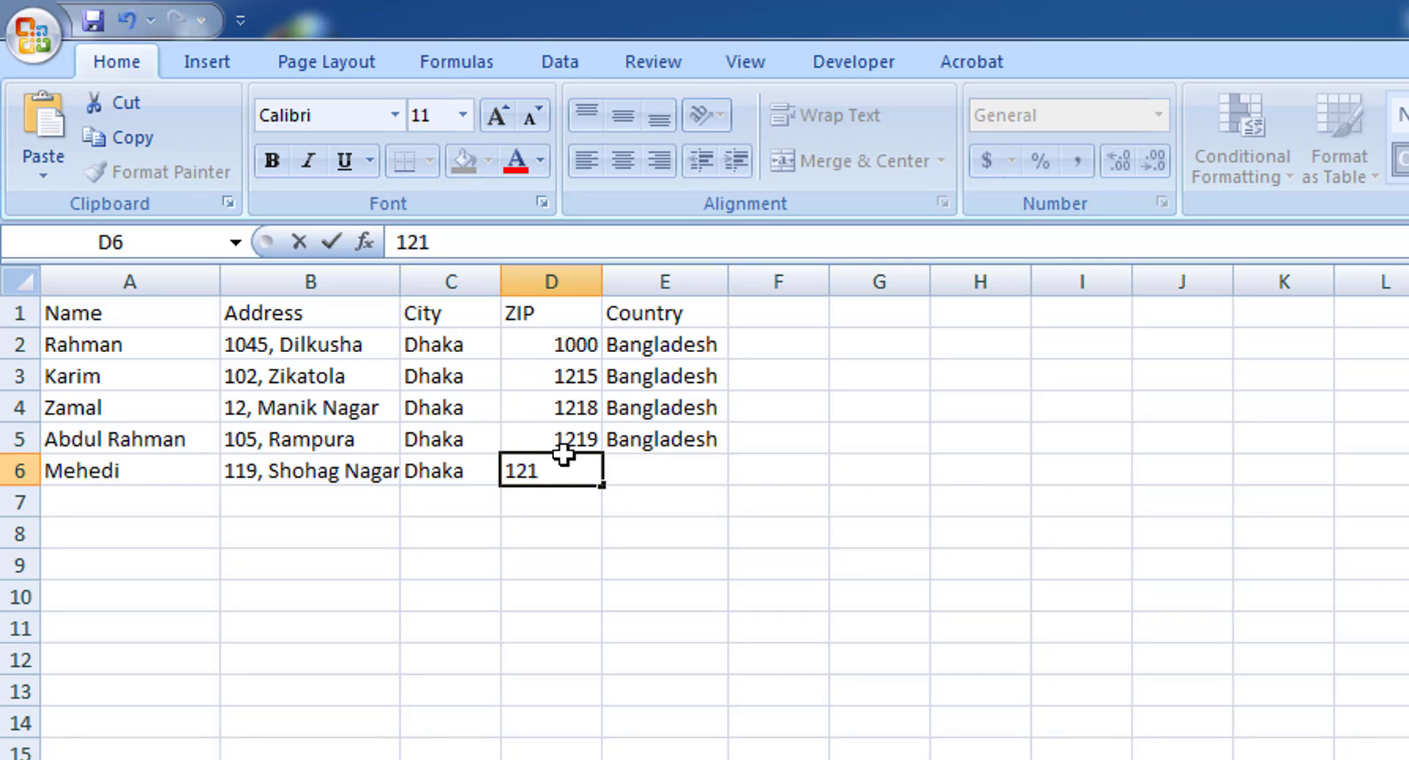
type("1")
key("Tab")
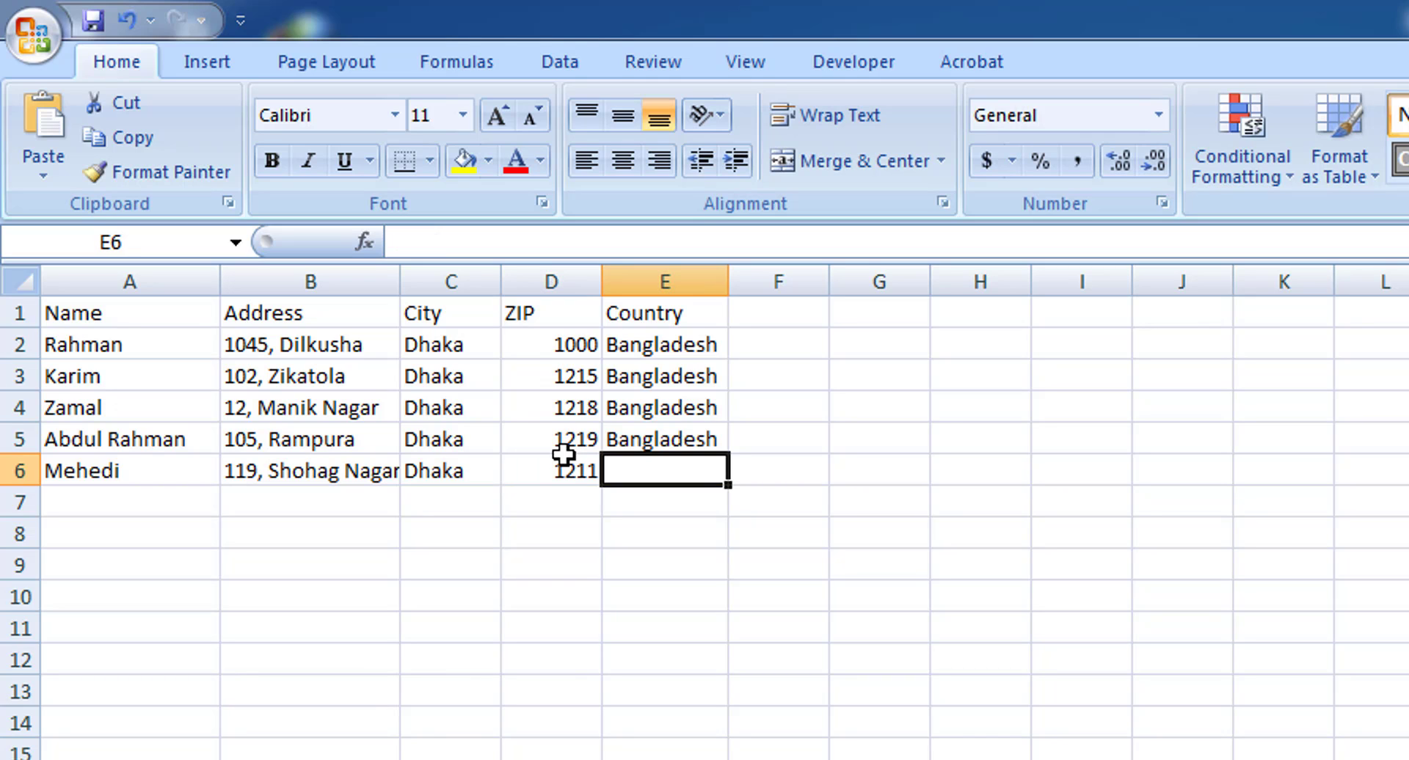
type("Bangladesh")
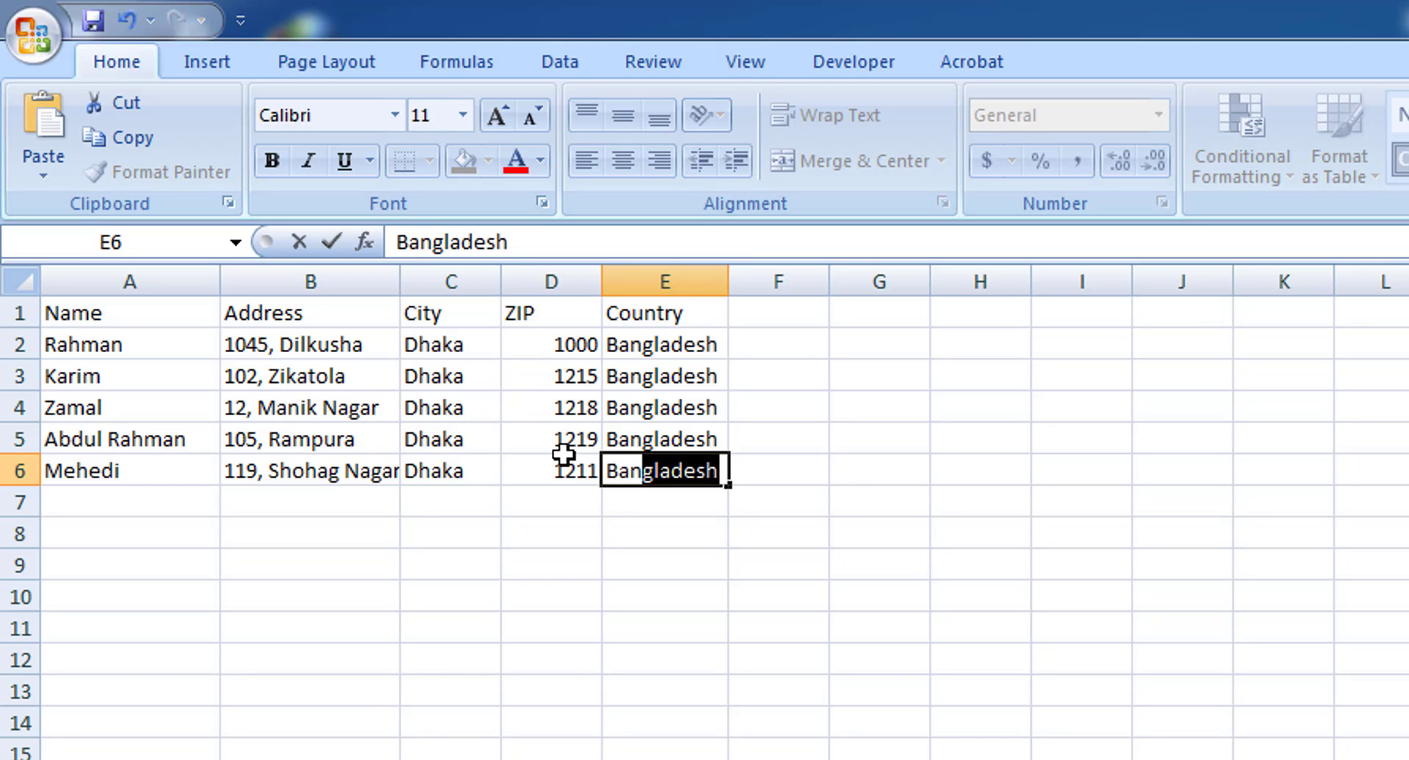
key("Return")
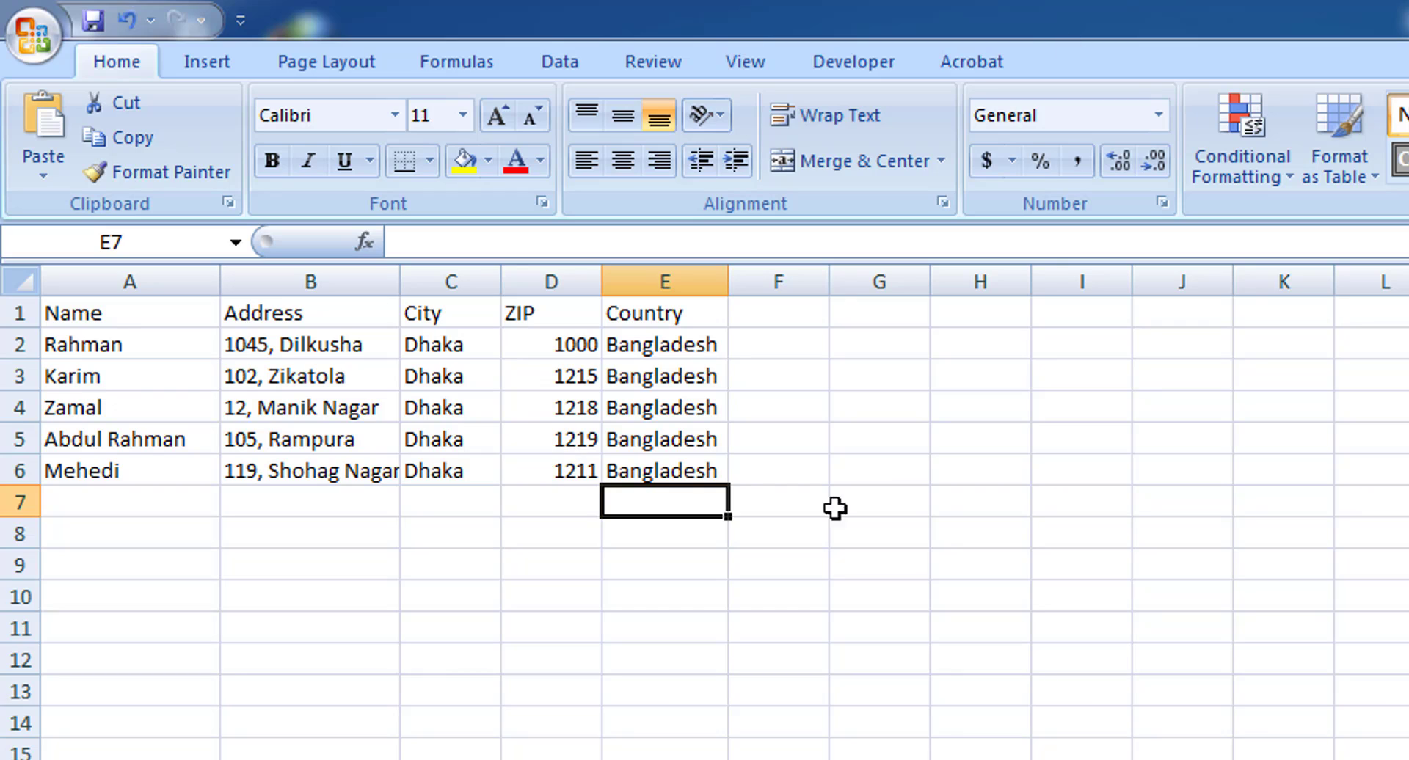
left_click_drag(400, 282, 492, 296)
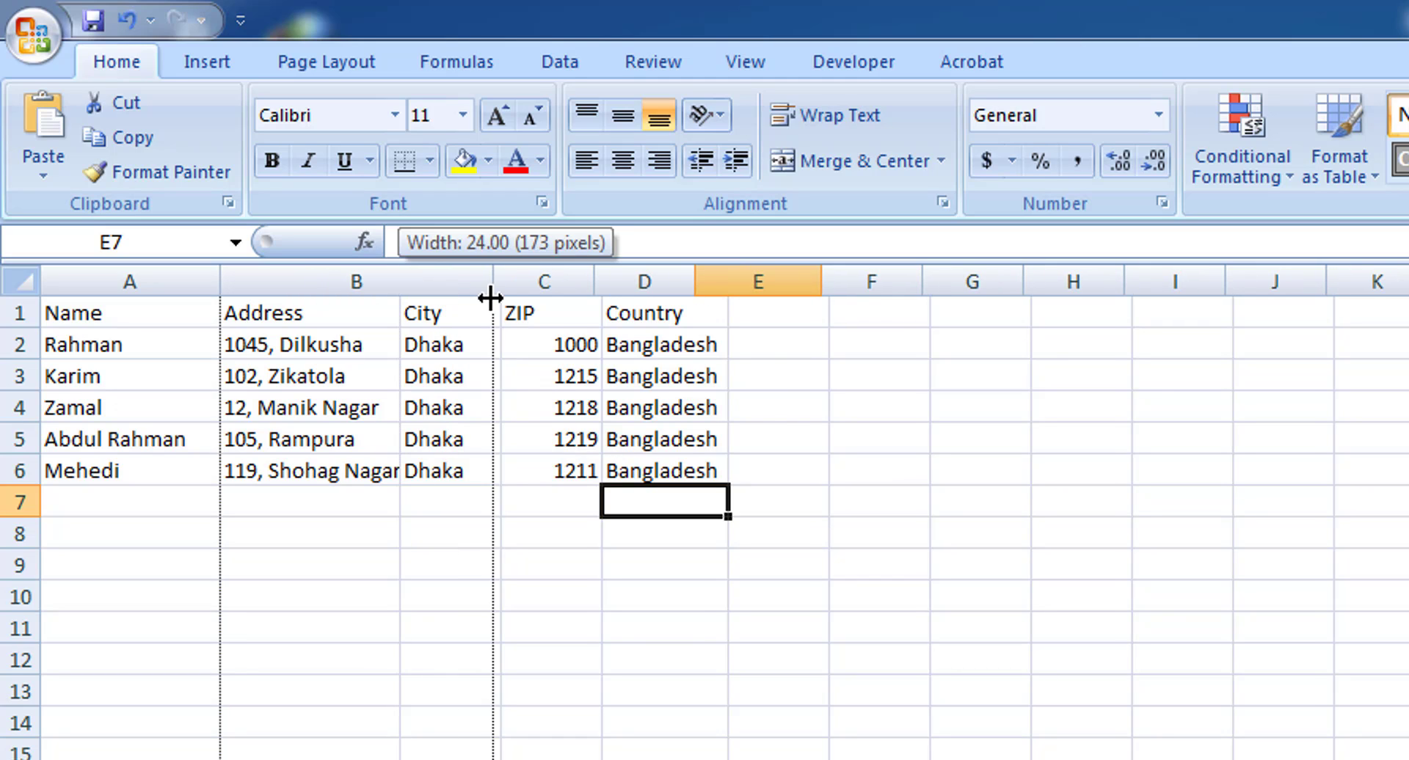
- Enter the sixth contact's name in cell A7 and the street address in cell B7
left_click(79, 506)
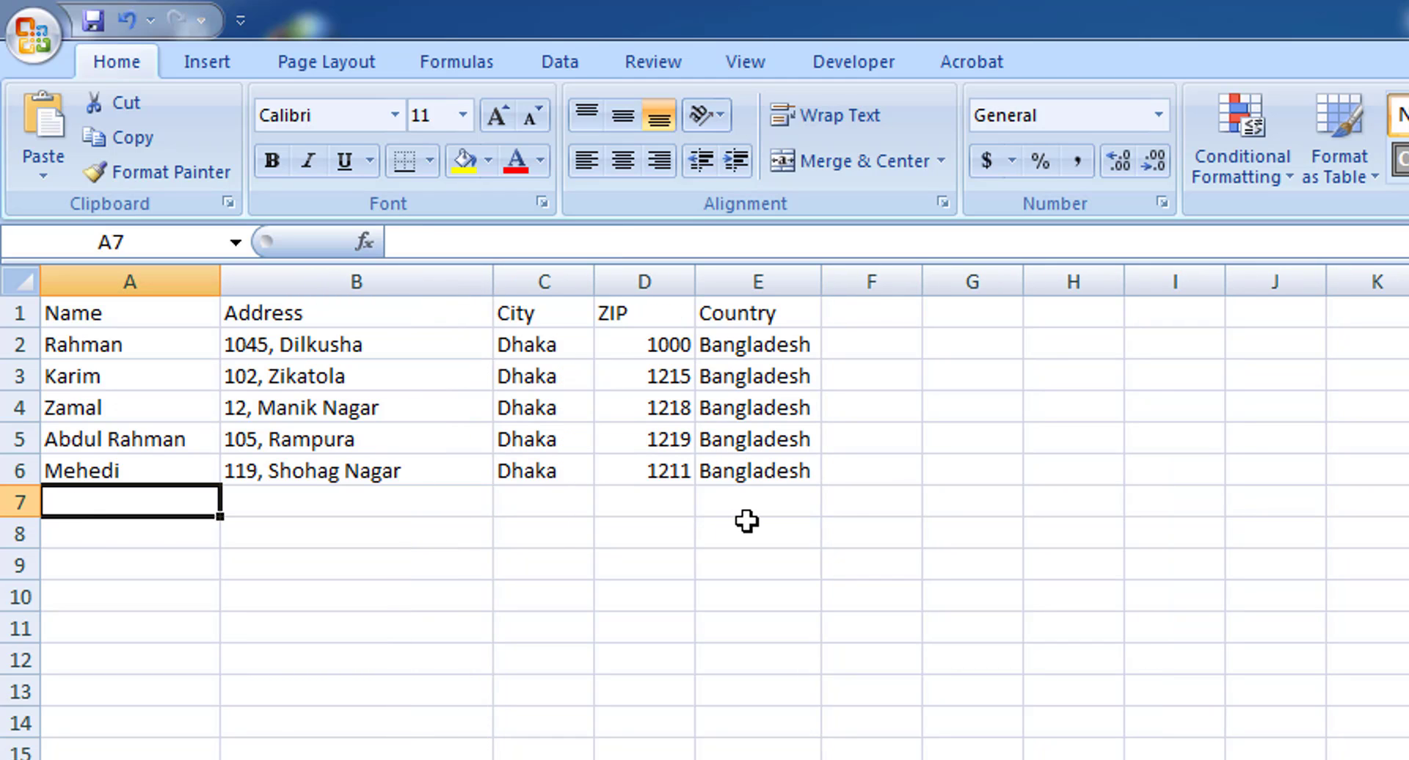
type("S")
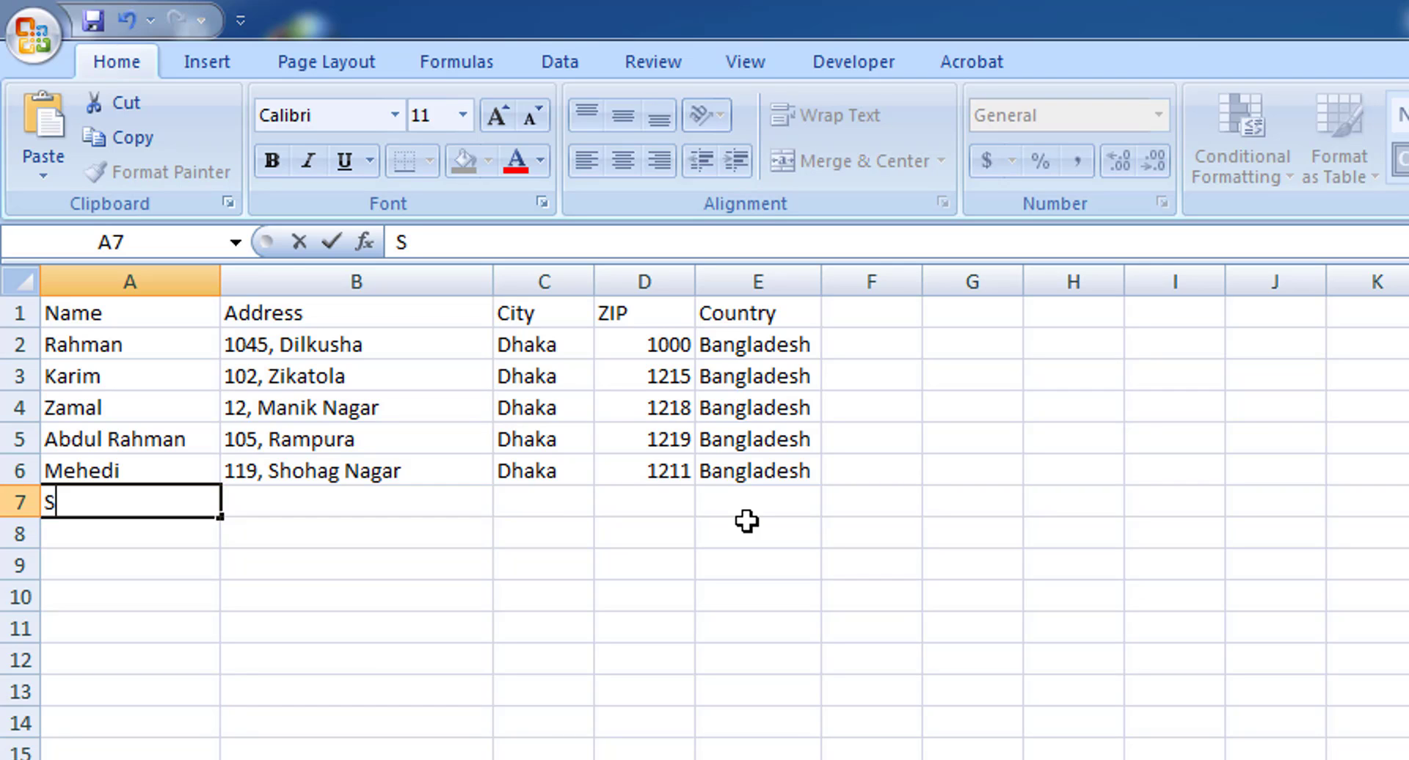
type("huresh")
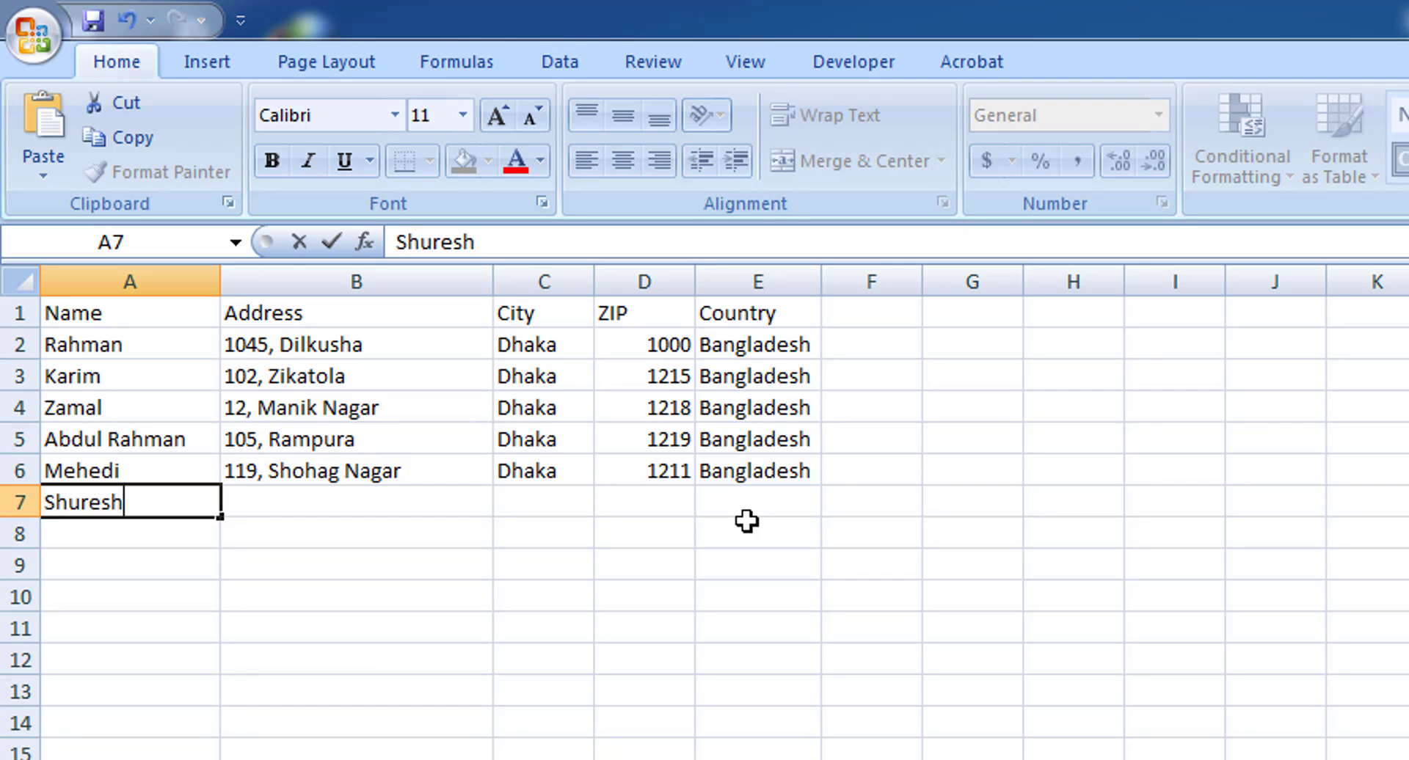
key("Tab")
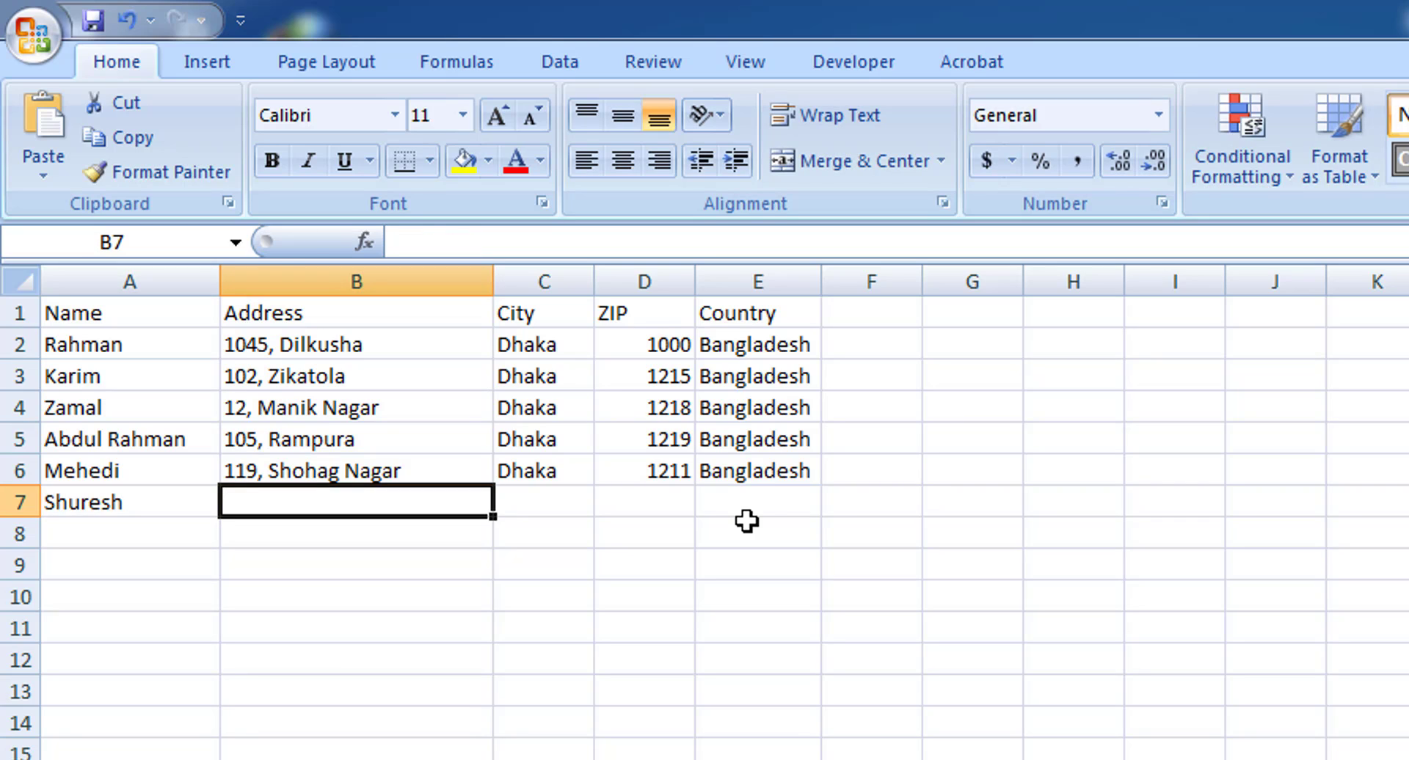
type("147")
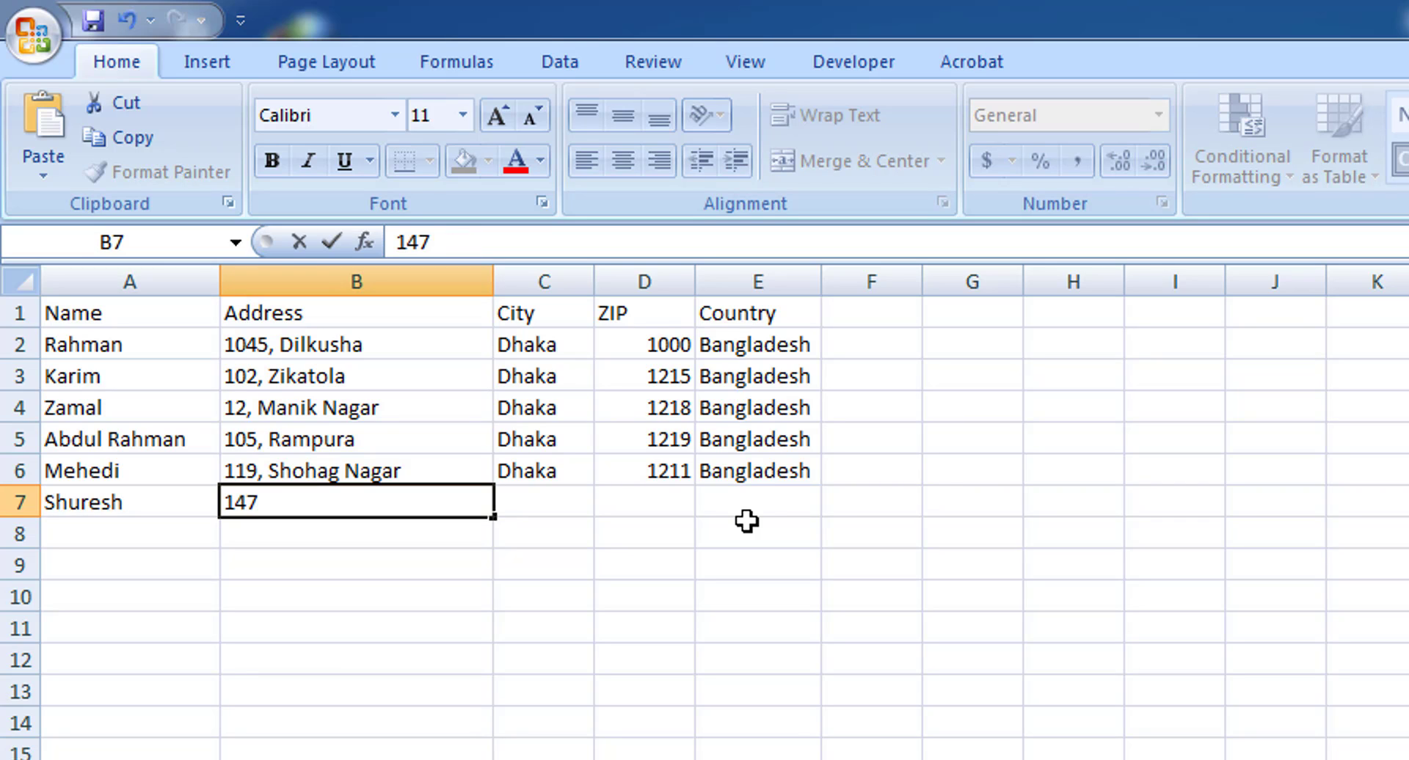
type("8, Ja")
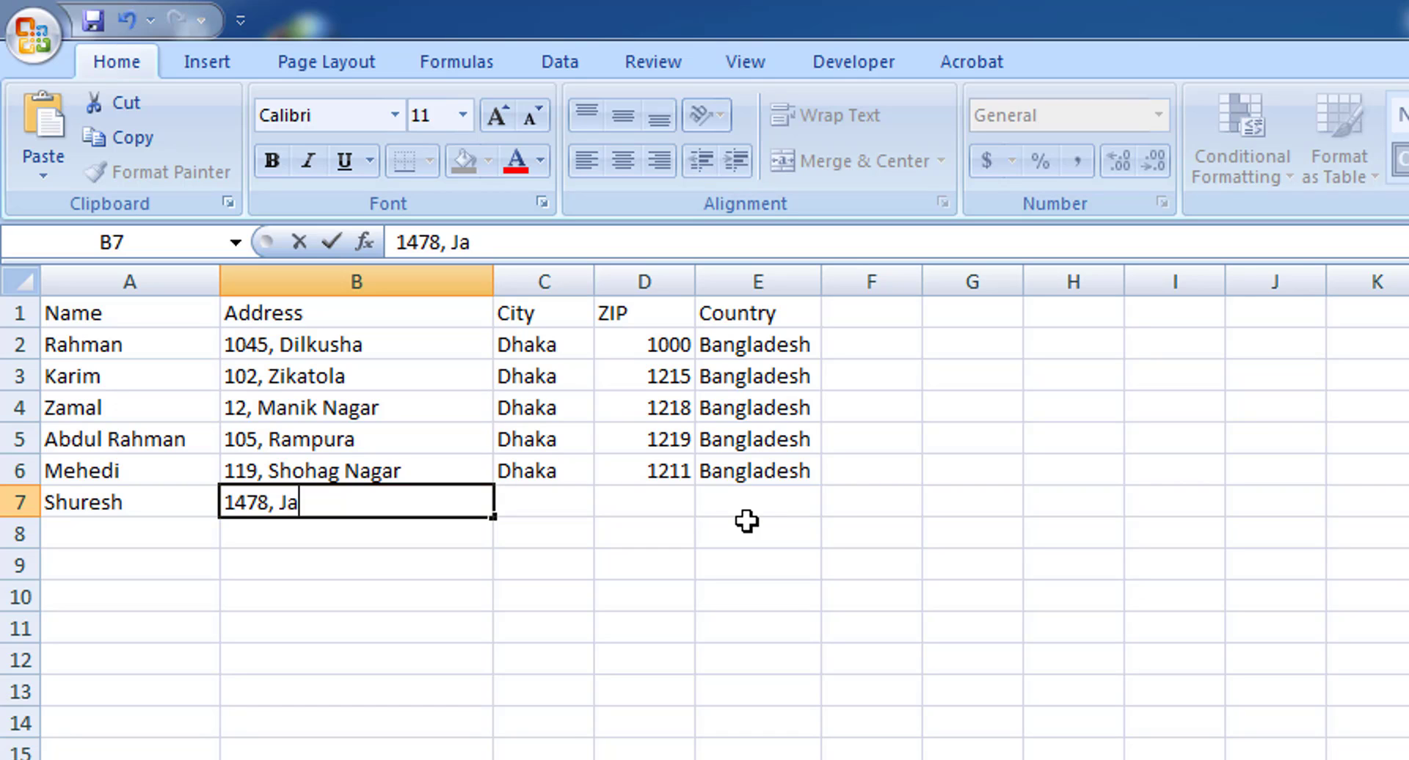
type("traba")
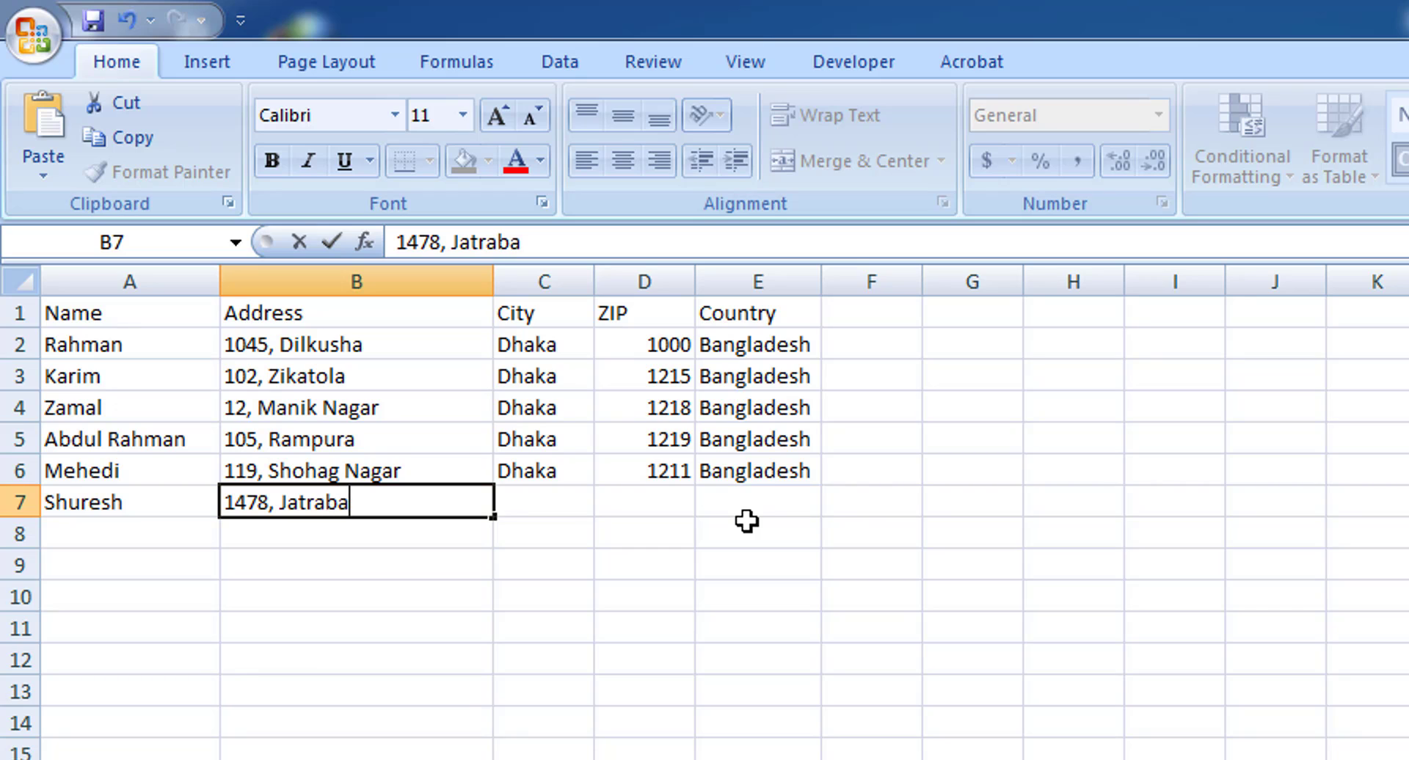
type("ri")
key("Tab")
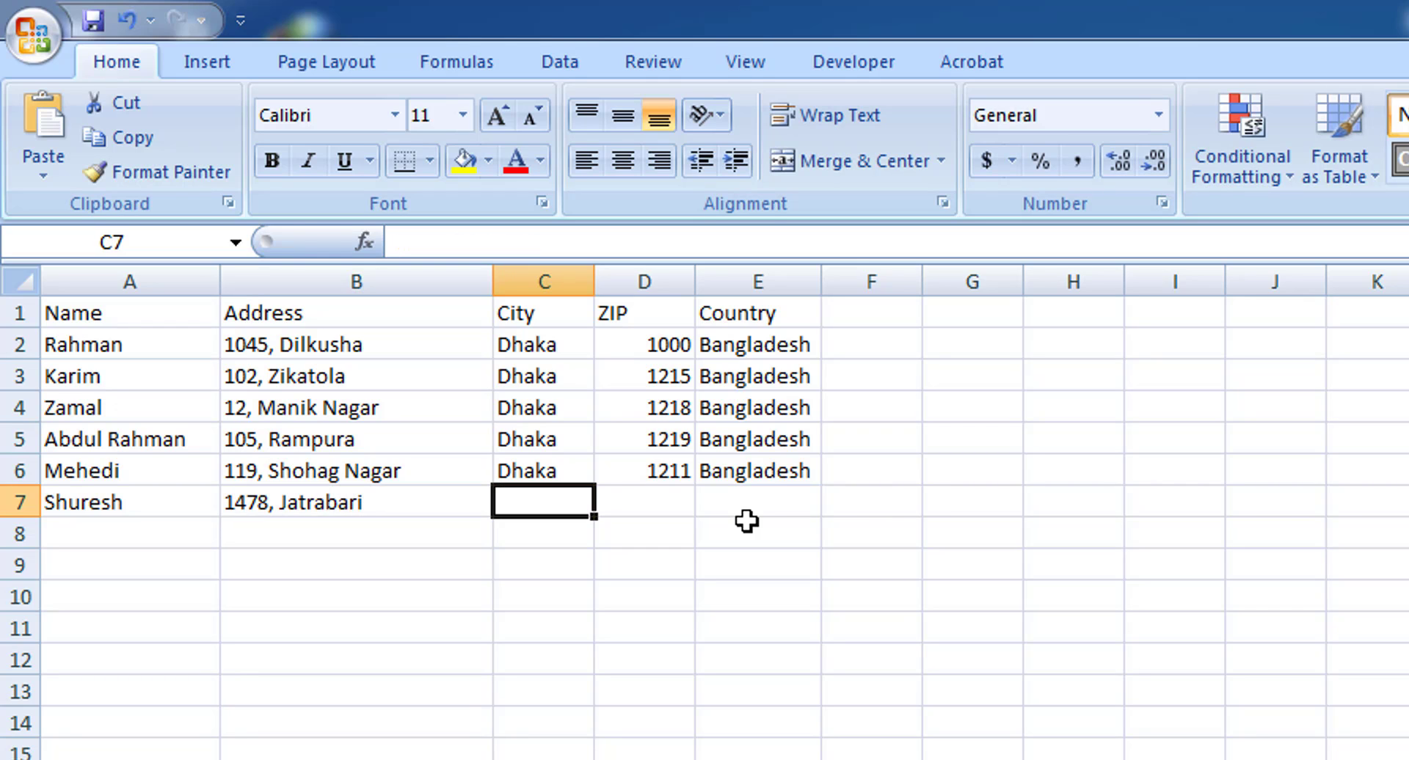
- Complete row 7 with city Dhaka, the ZIP code and country Bangladesh
type("Dhaka")
key("Tab")
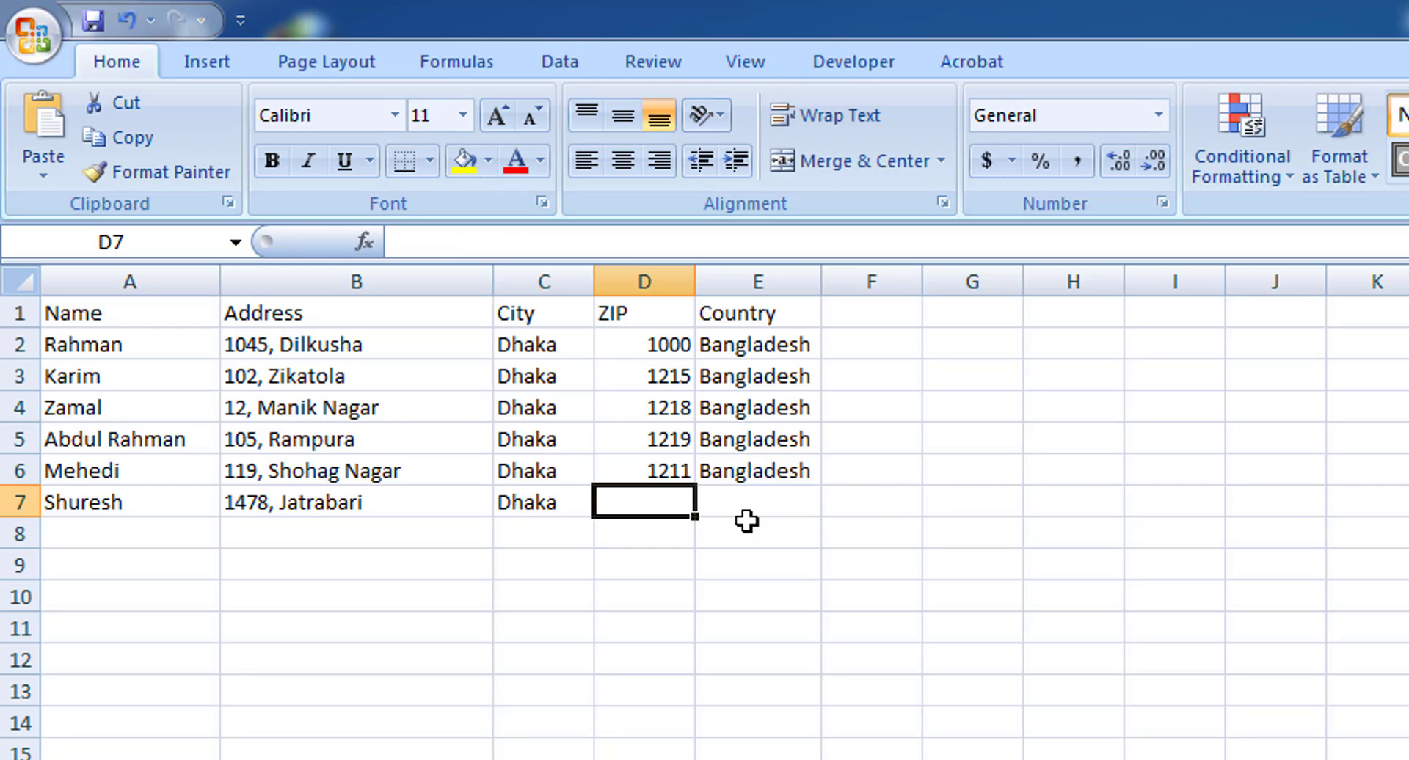
type("100")
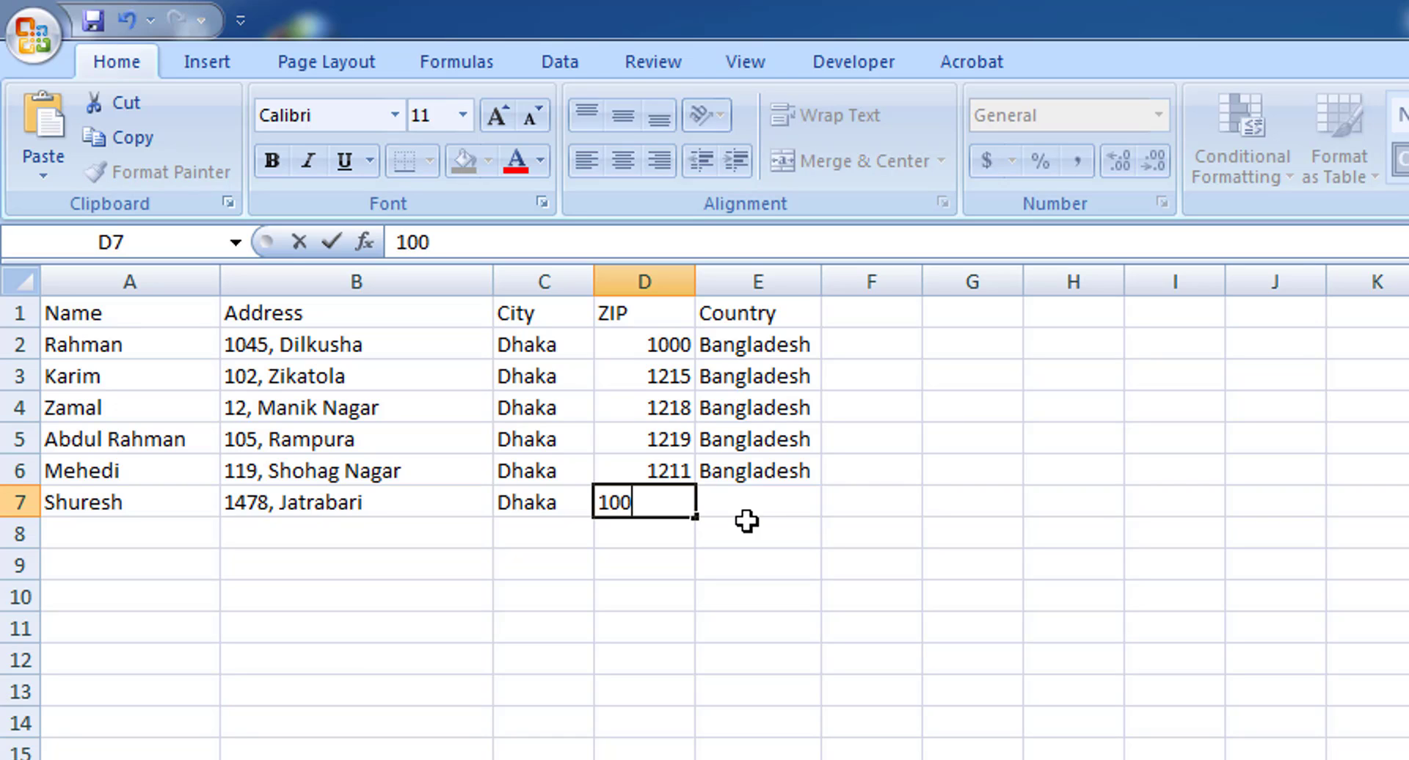
type("0")
key("Tab")
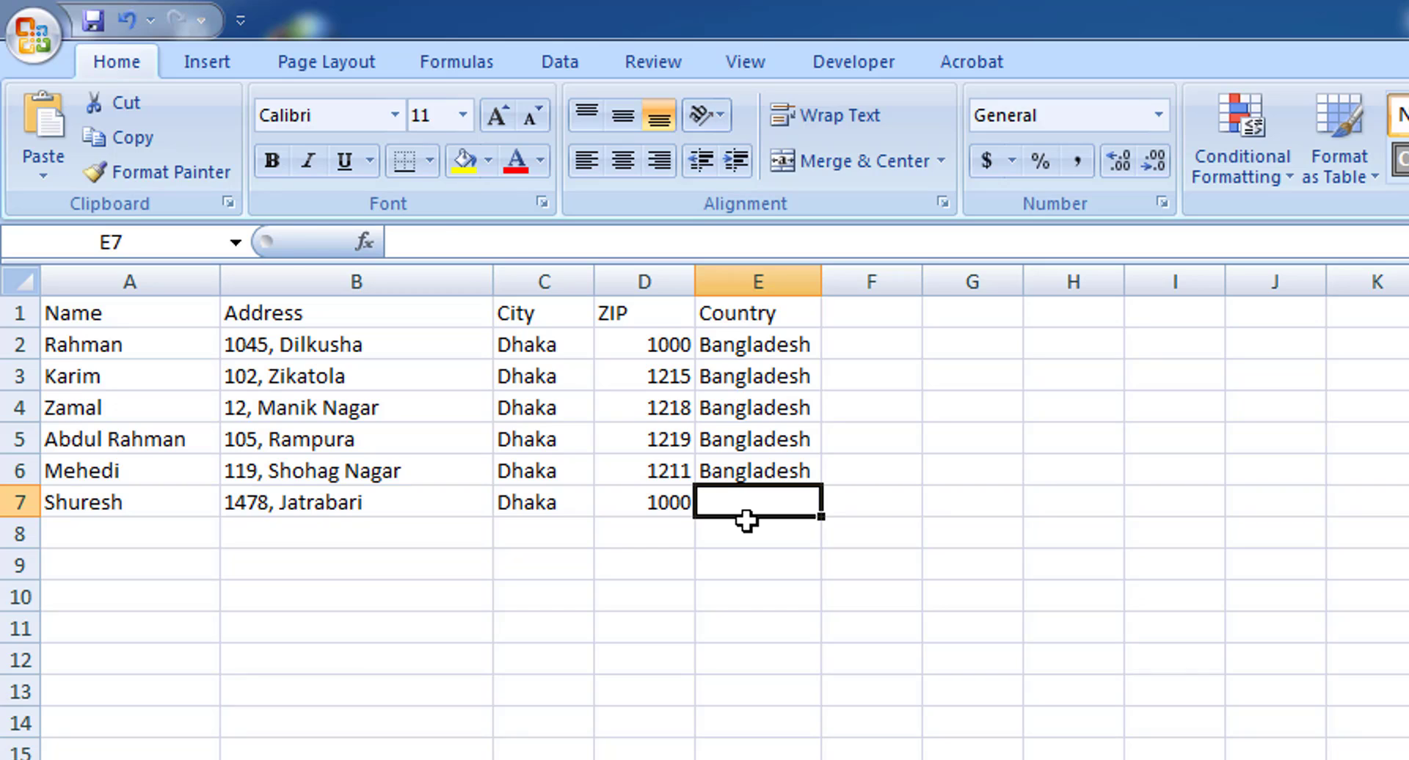
type("B")
key("Return")
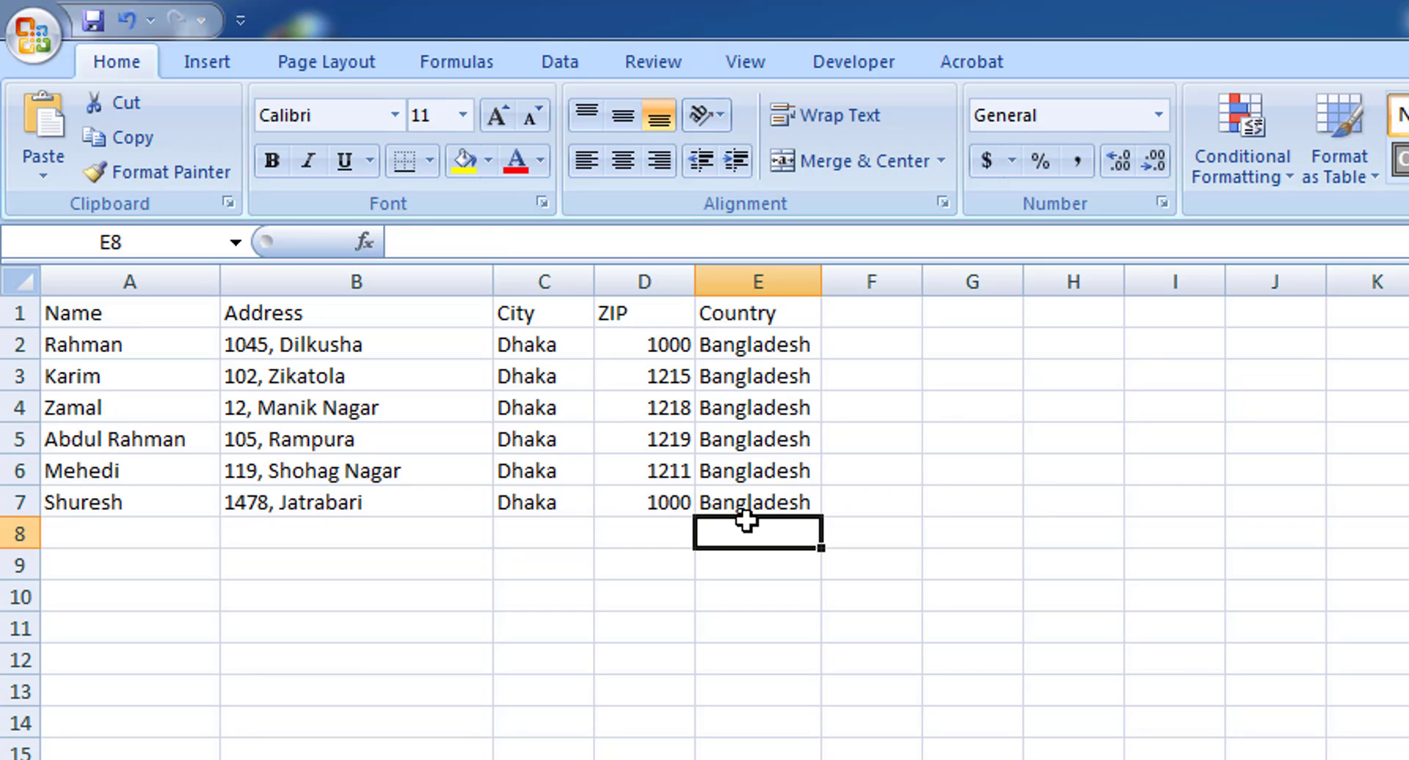
- Enter the seventh contact's name in cell A8 and the street address in cell B8
key("Left")
key("Left")
key("Left")
key("Left")
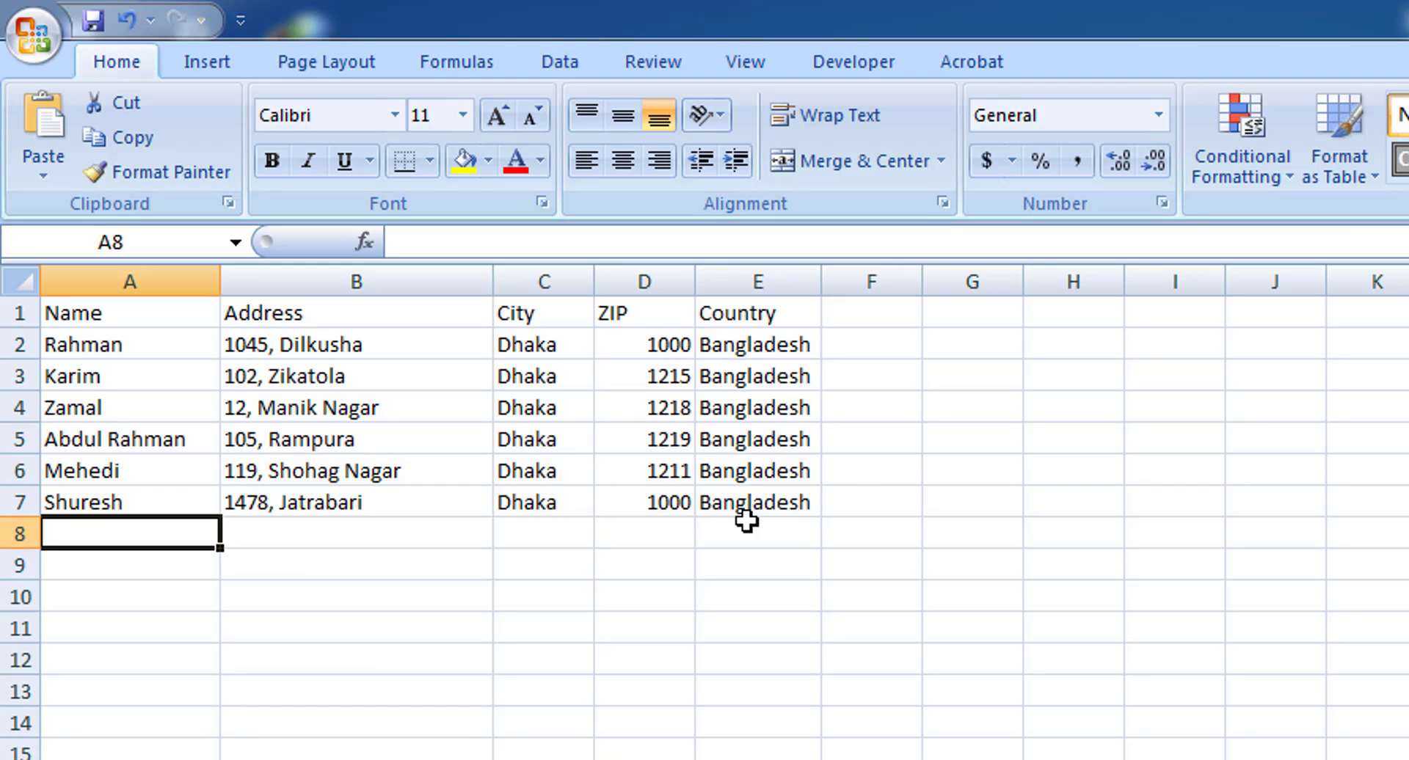
type("No")
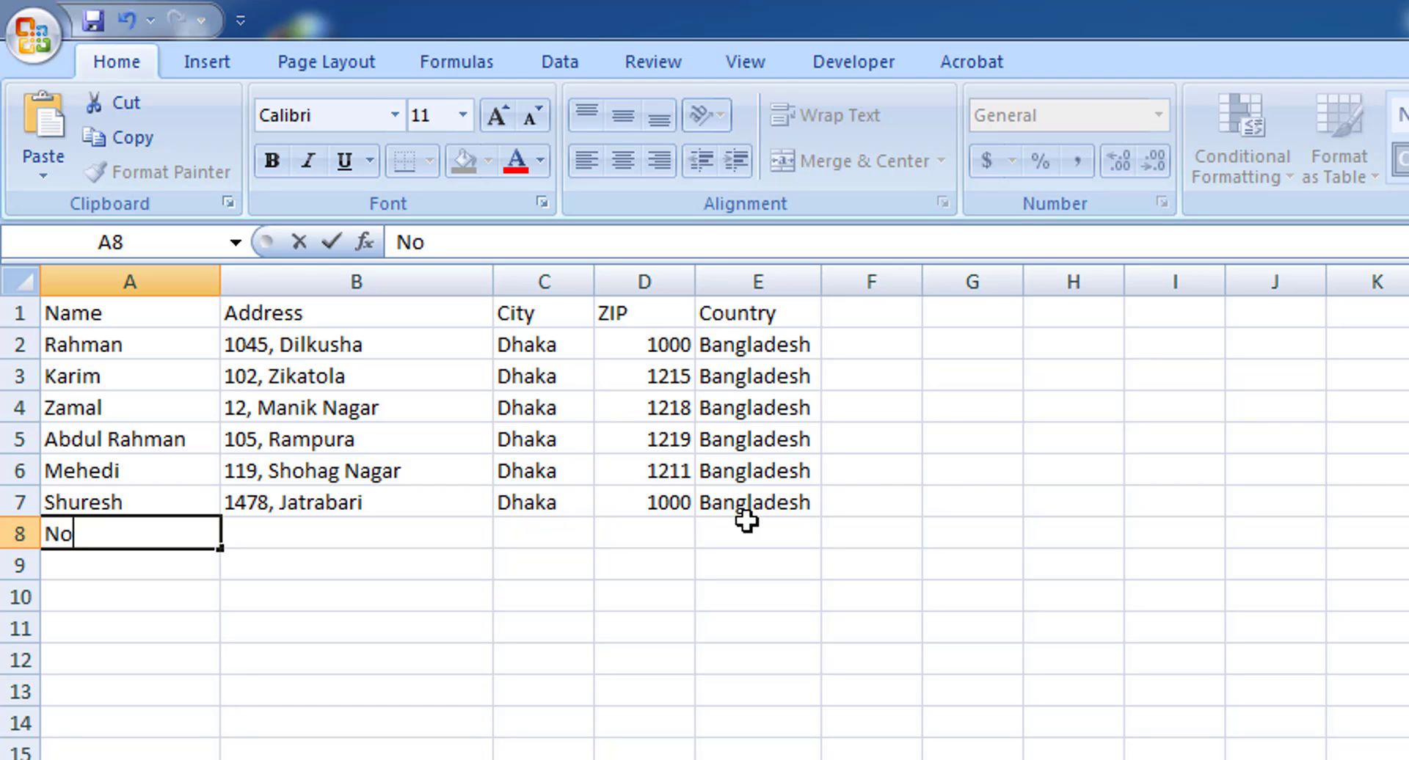
type("ta")
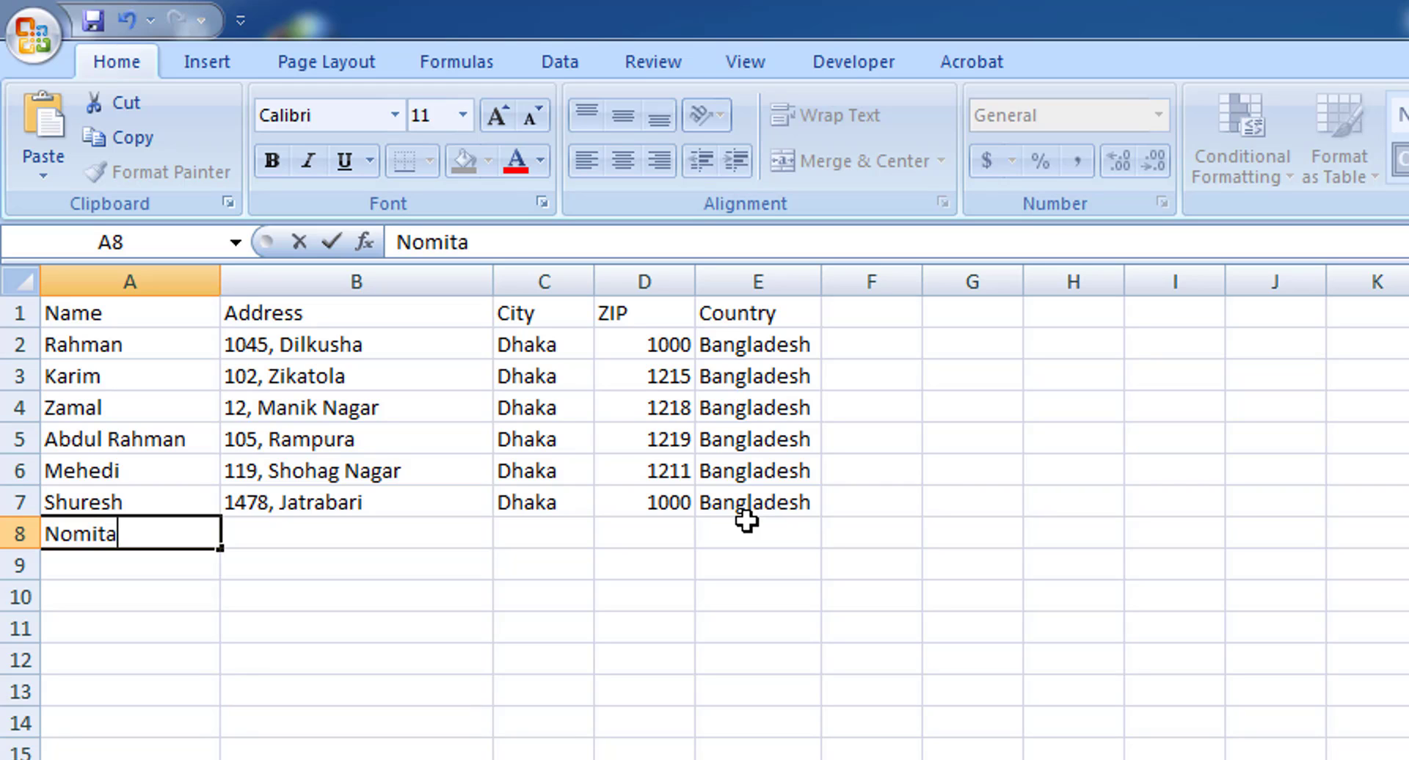
key("Tab")
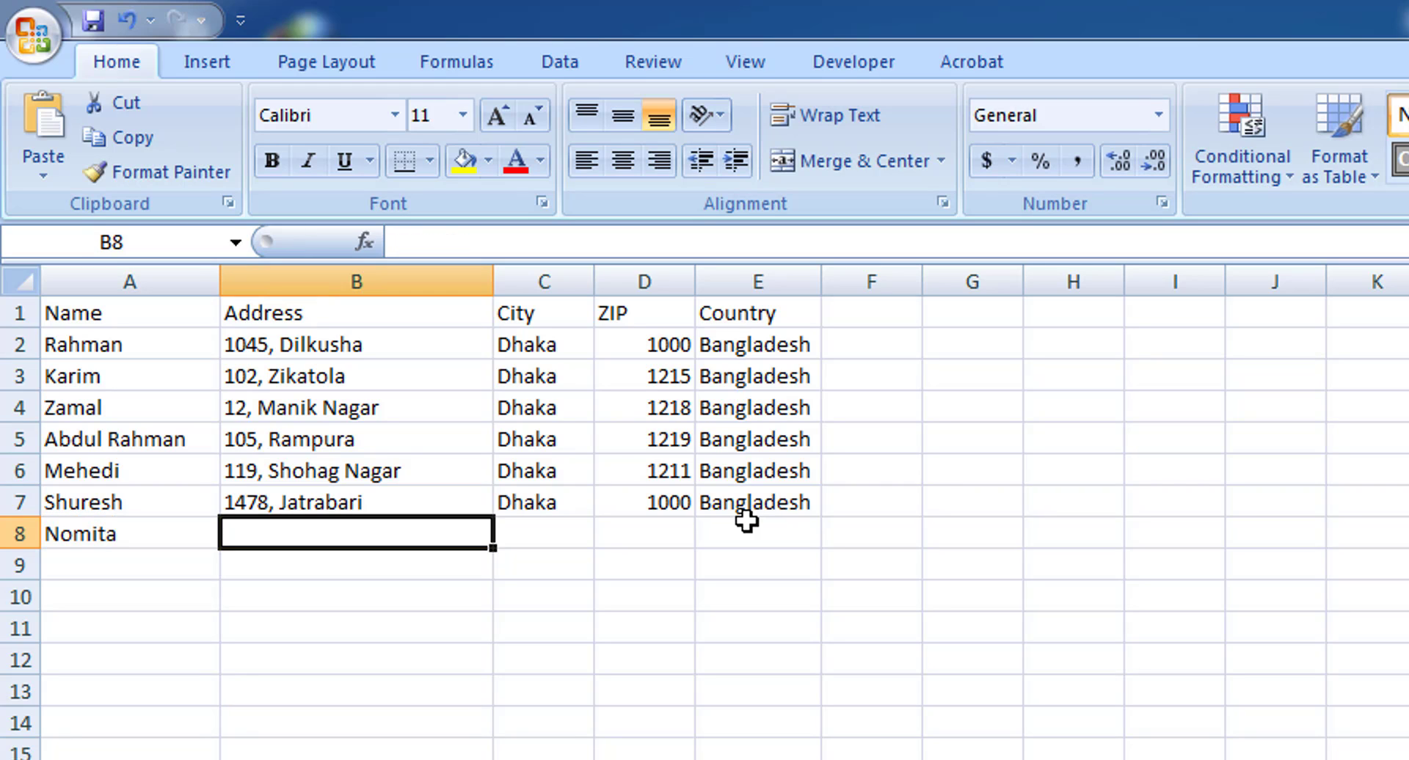
type("14")
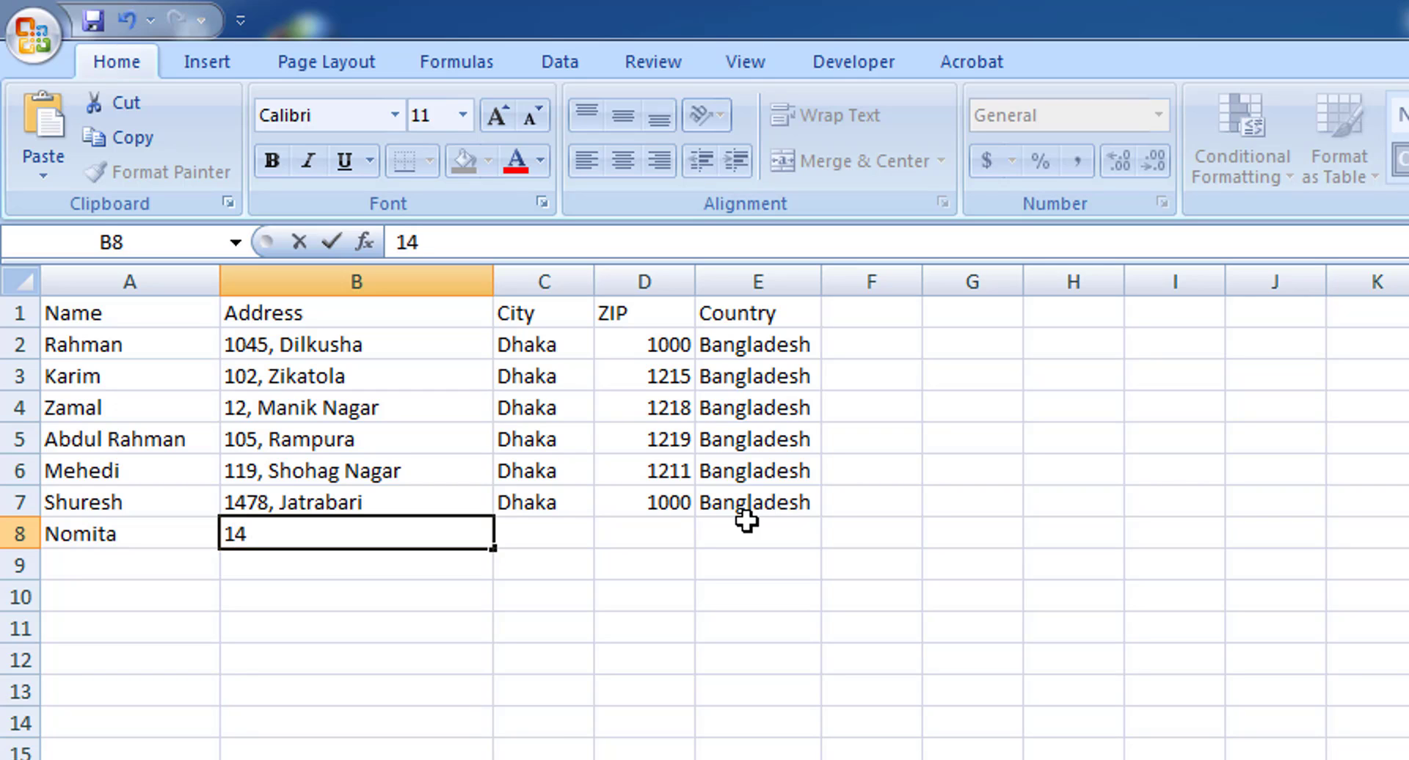
type(",")
type("Ganda")
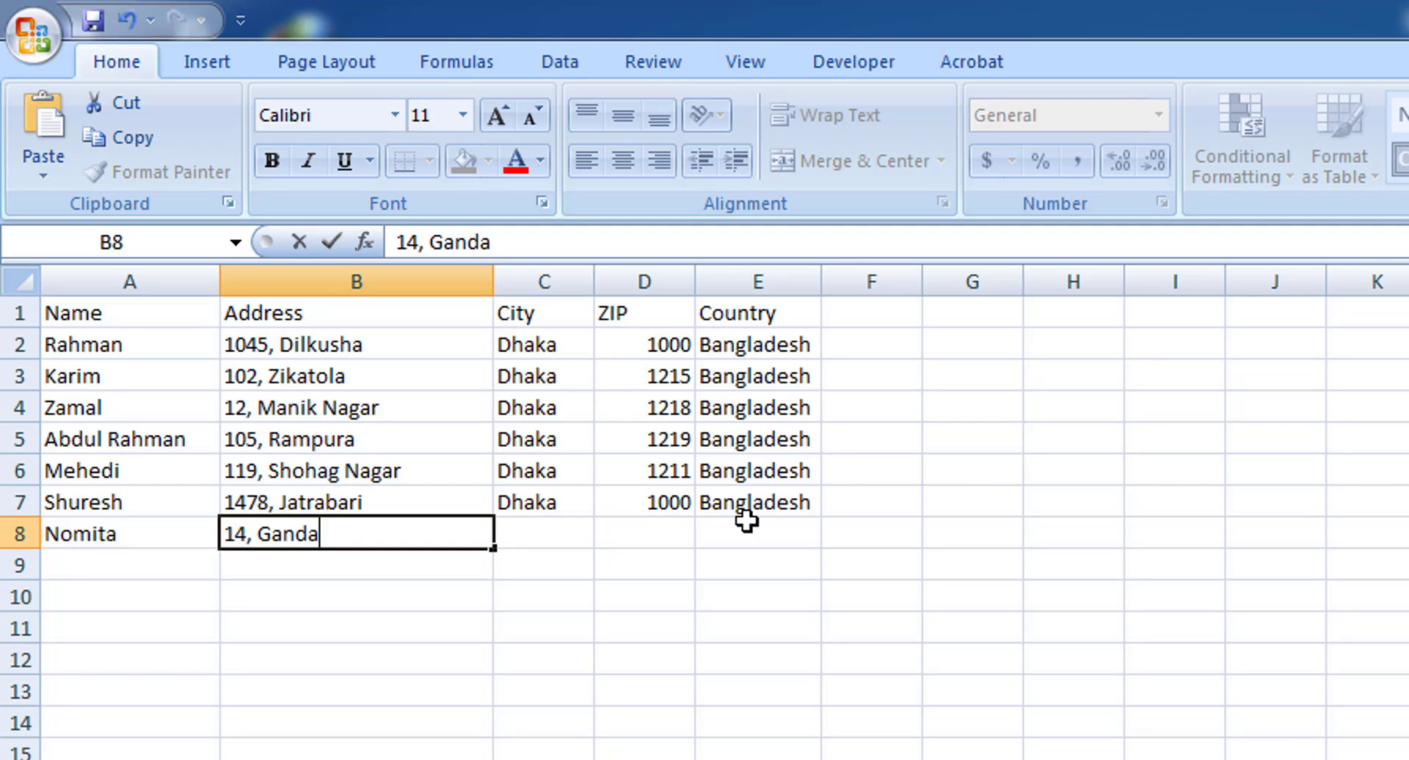
type("ria")
key("Tab")
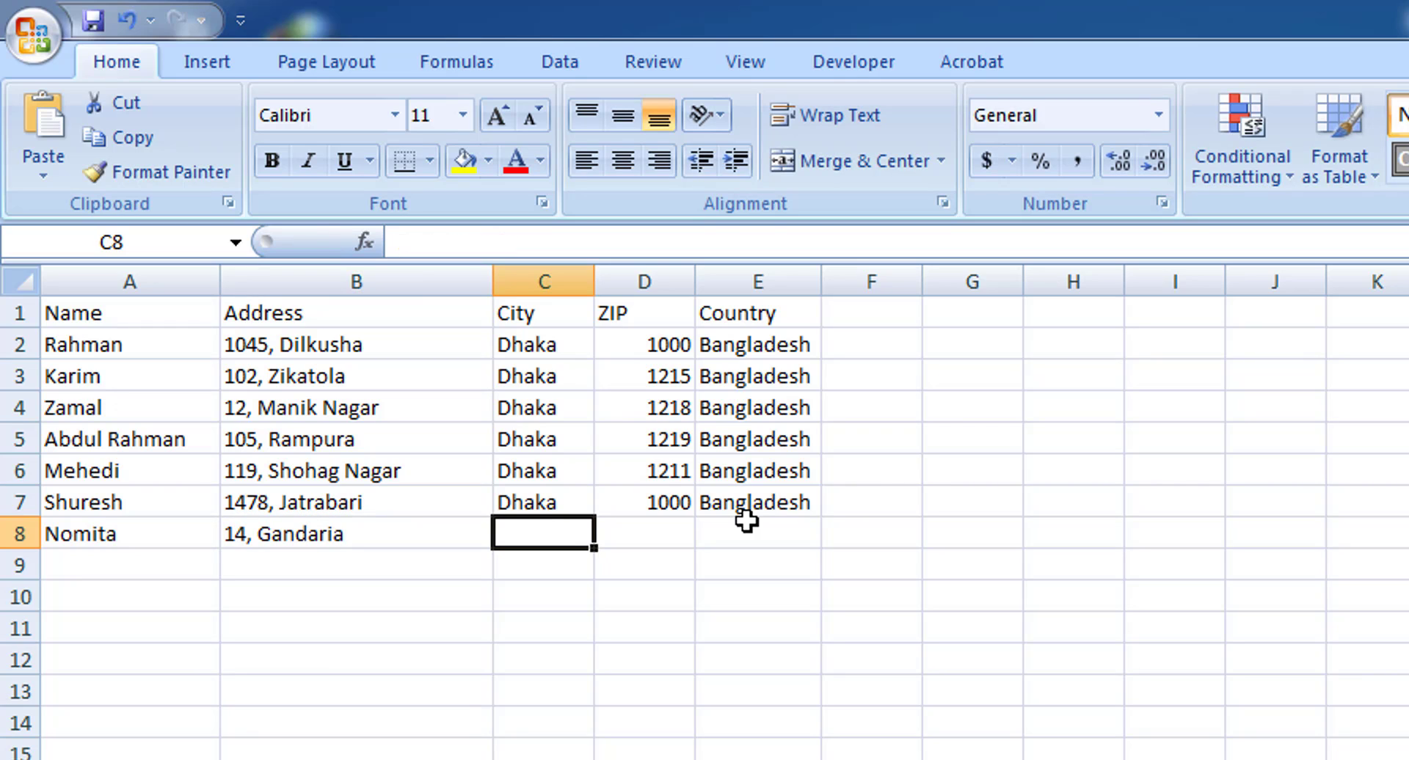
- Complete row 8 with city Dhaka, the ZIP code and country Bangladesh
type("dhaka")
key("Tab")
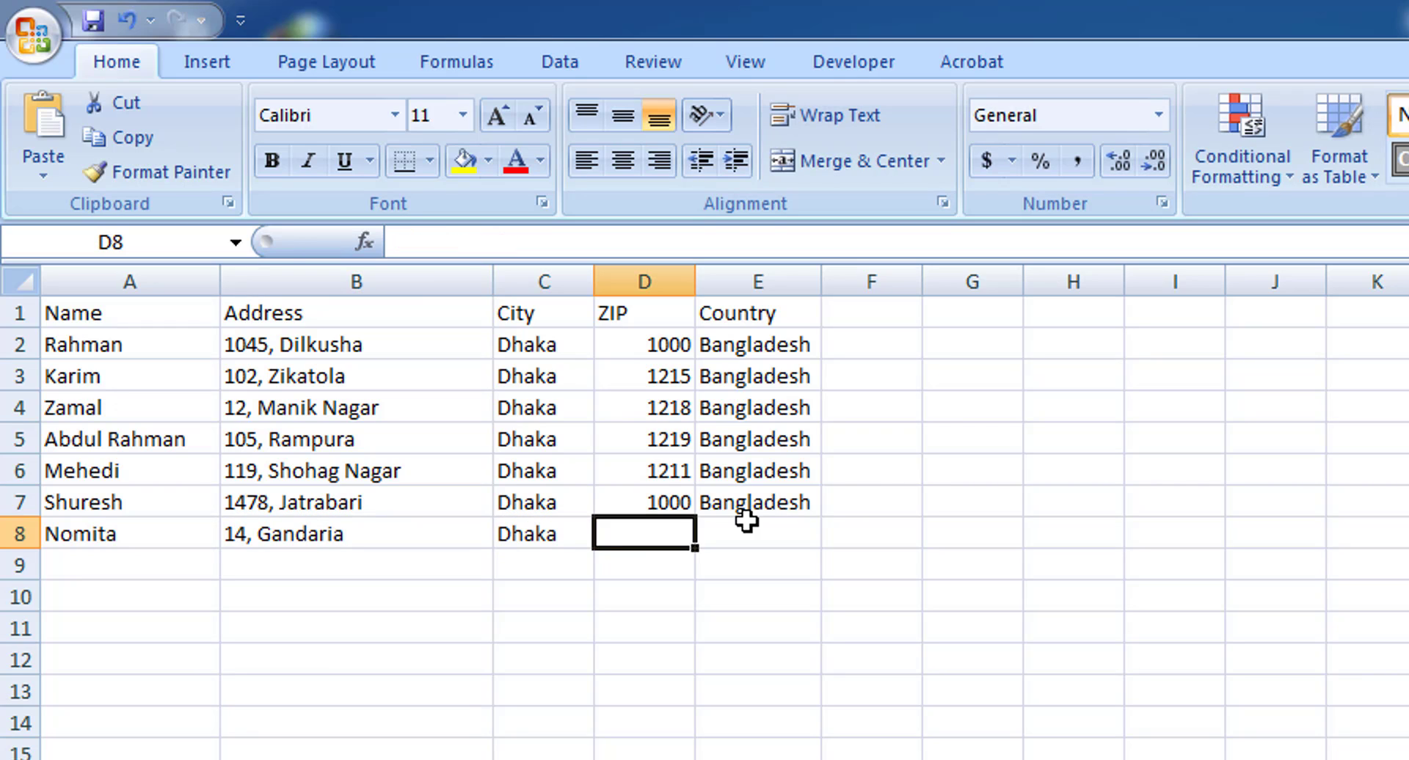
type("1000")
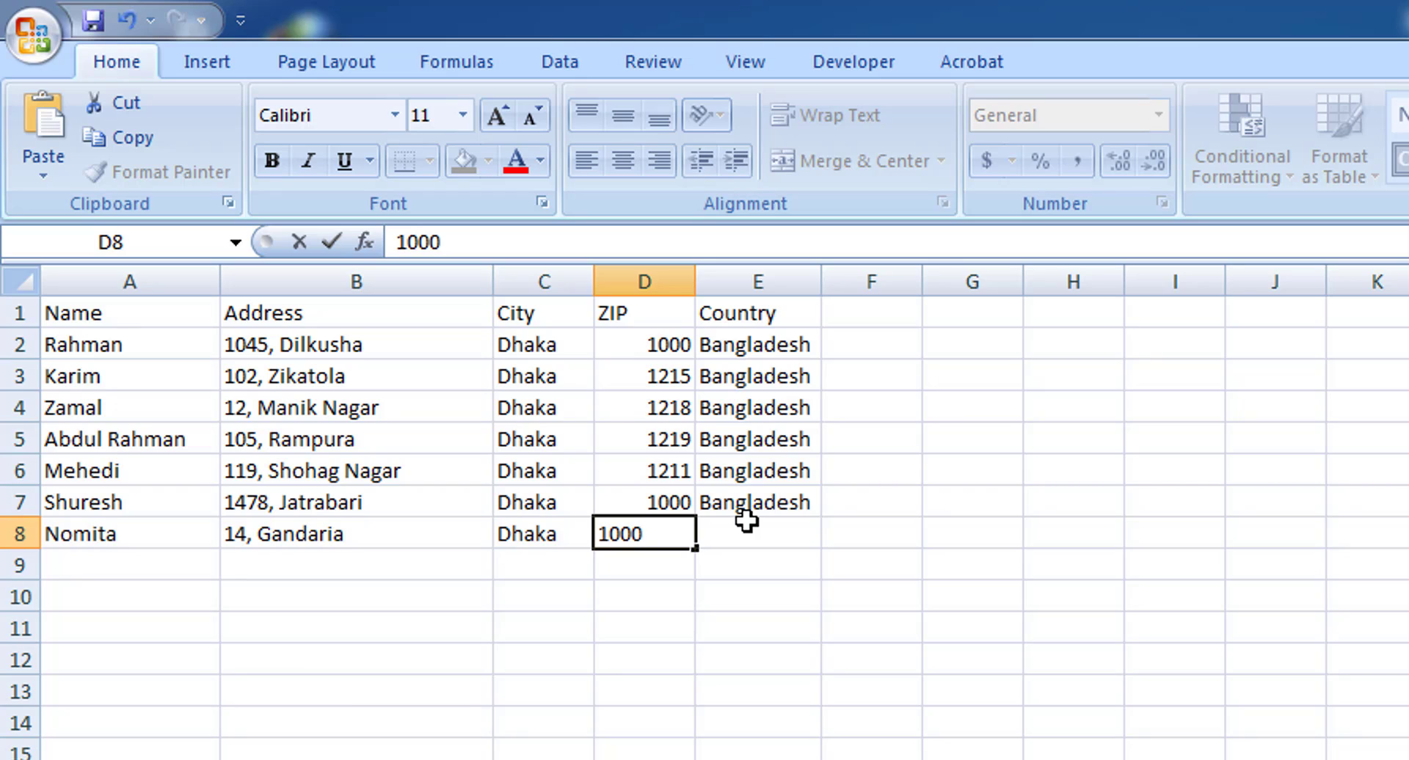
key("Tab")
type("ban")
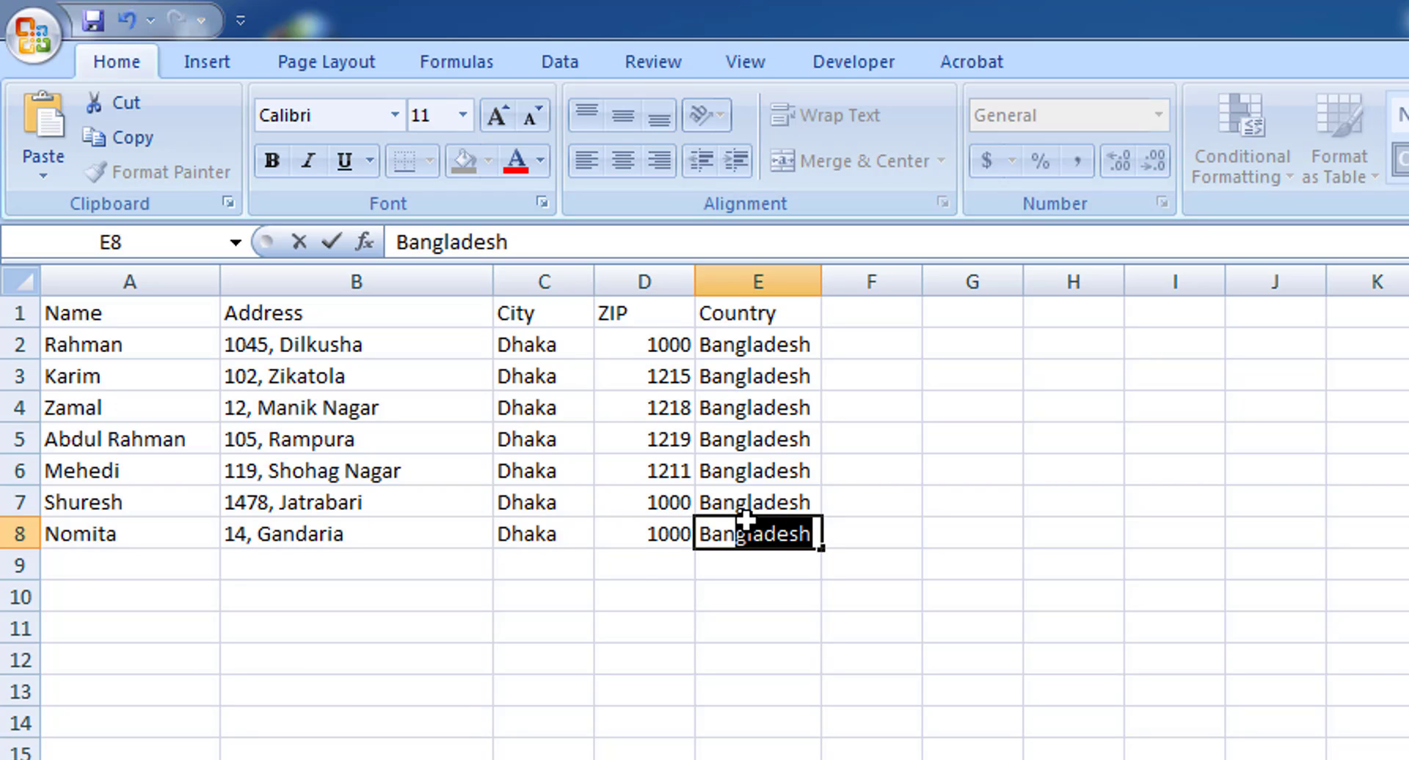
key("Return")
- Enter the eighth contact's name in cell A9
key("Left")
key("Left")
key("Left")
key("Left")
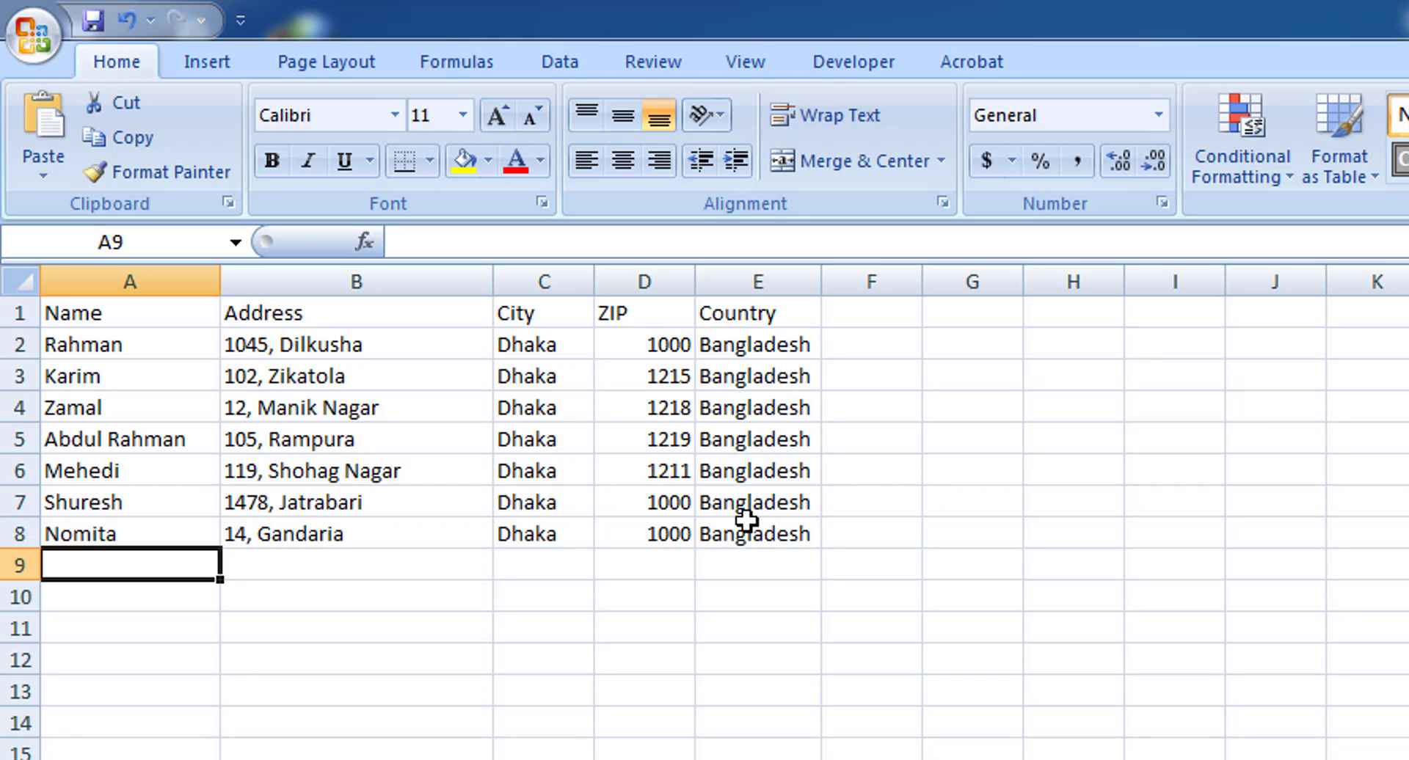
type("S")
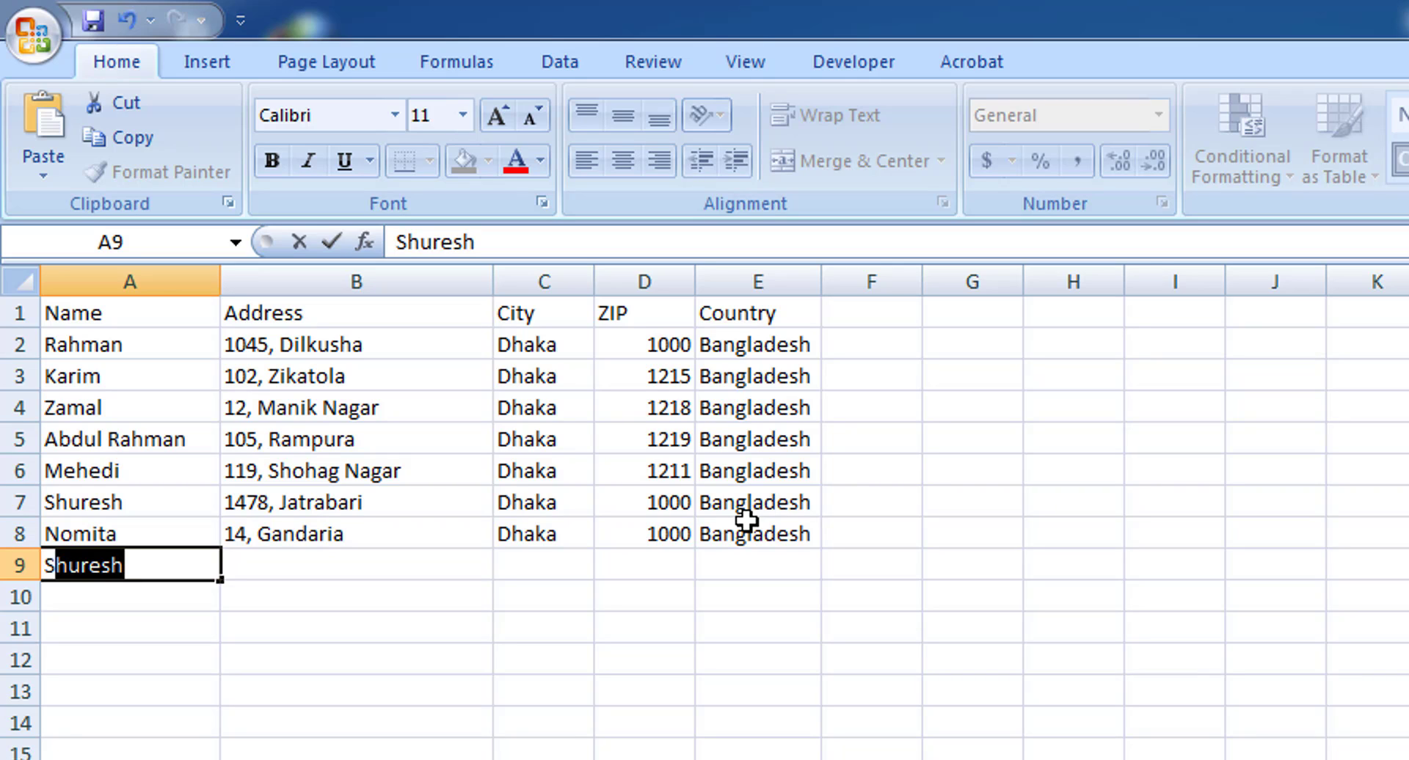
type("huka")
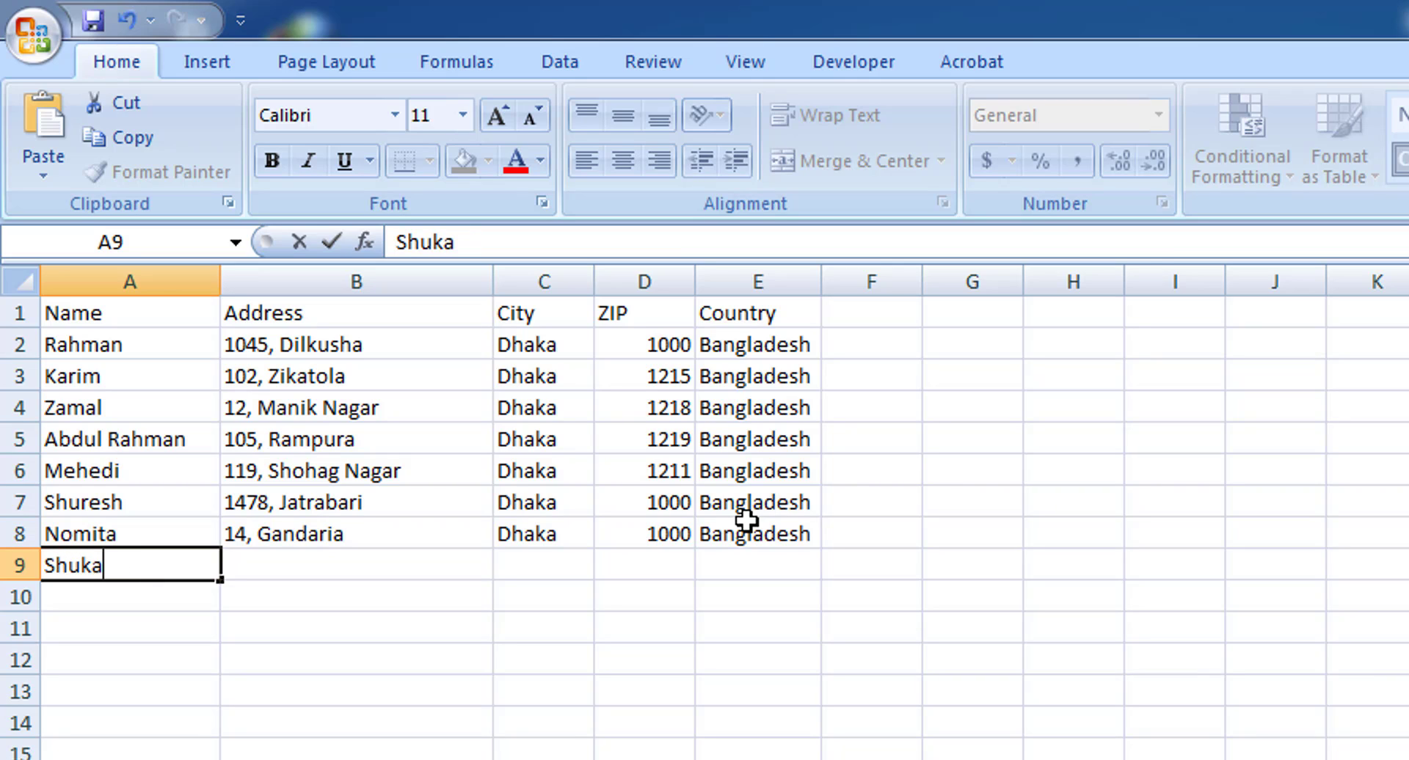
type("t")
key("BackSpace")
type("nto")
key("Tab")
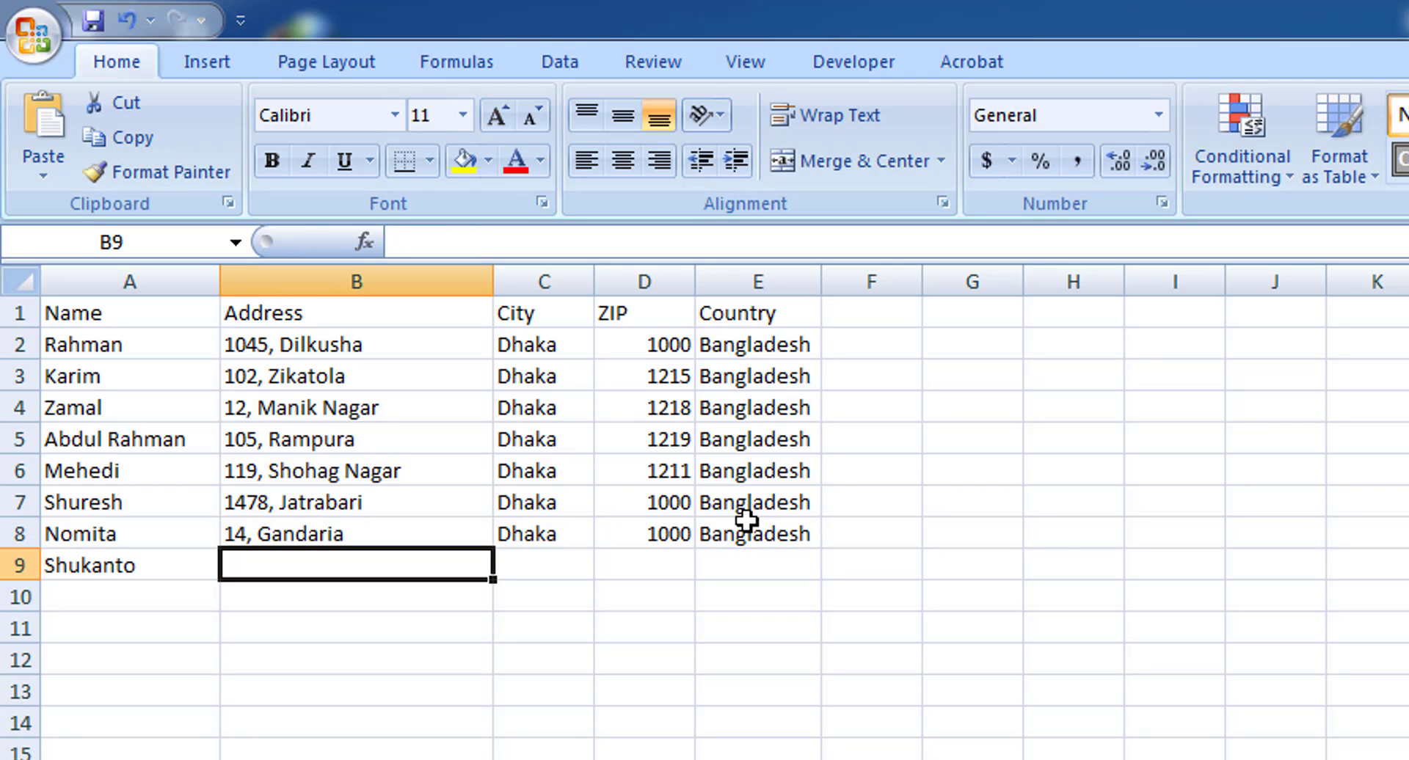
- Complete row 9 with the contact's street address, city Dhaka, the ZIP code and country Bangladesh
type("104")
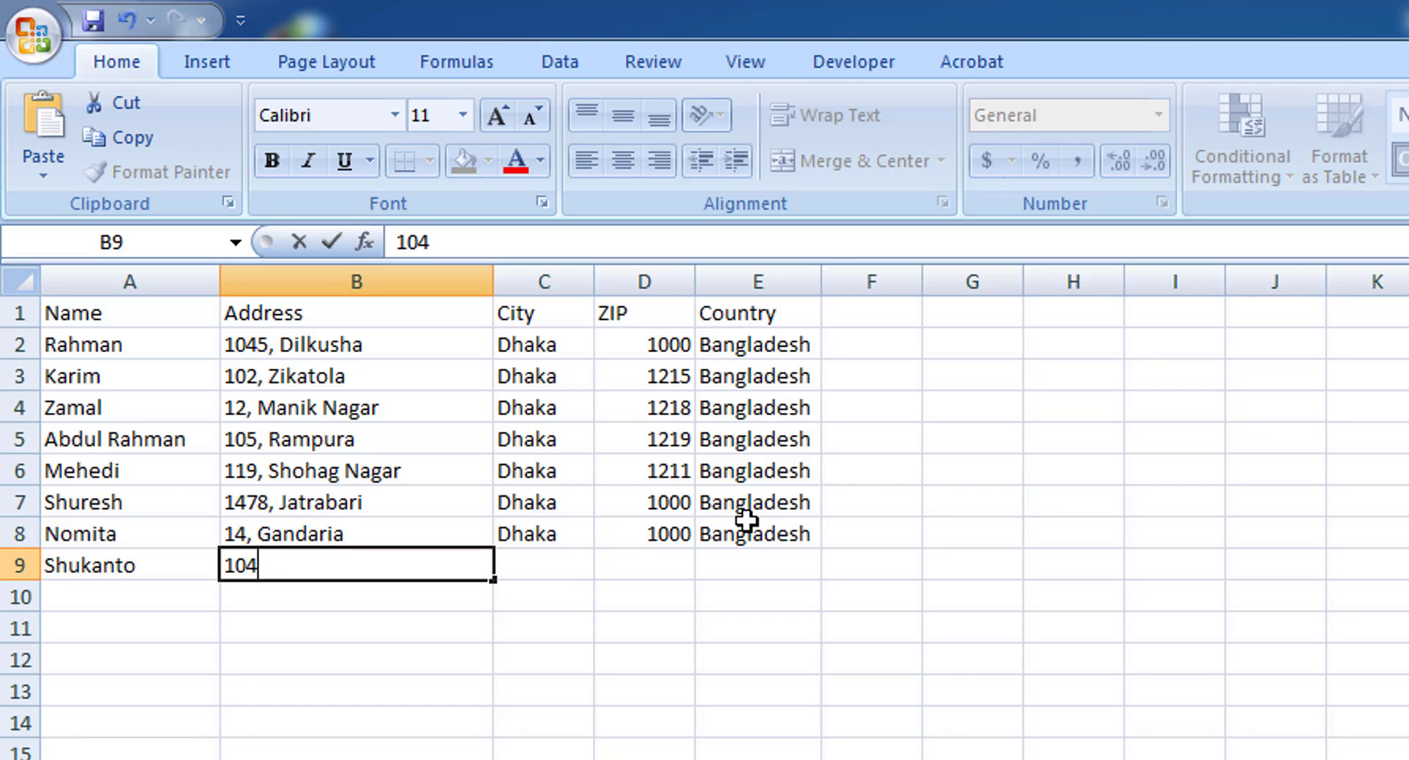
type(", Shah")
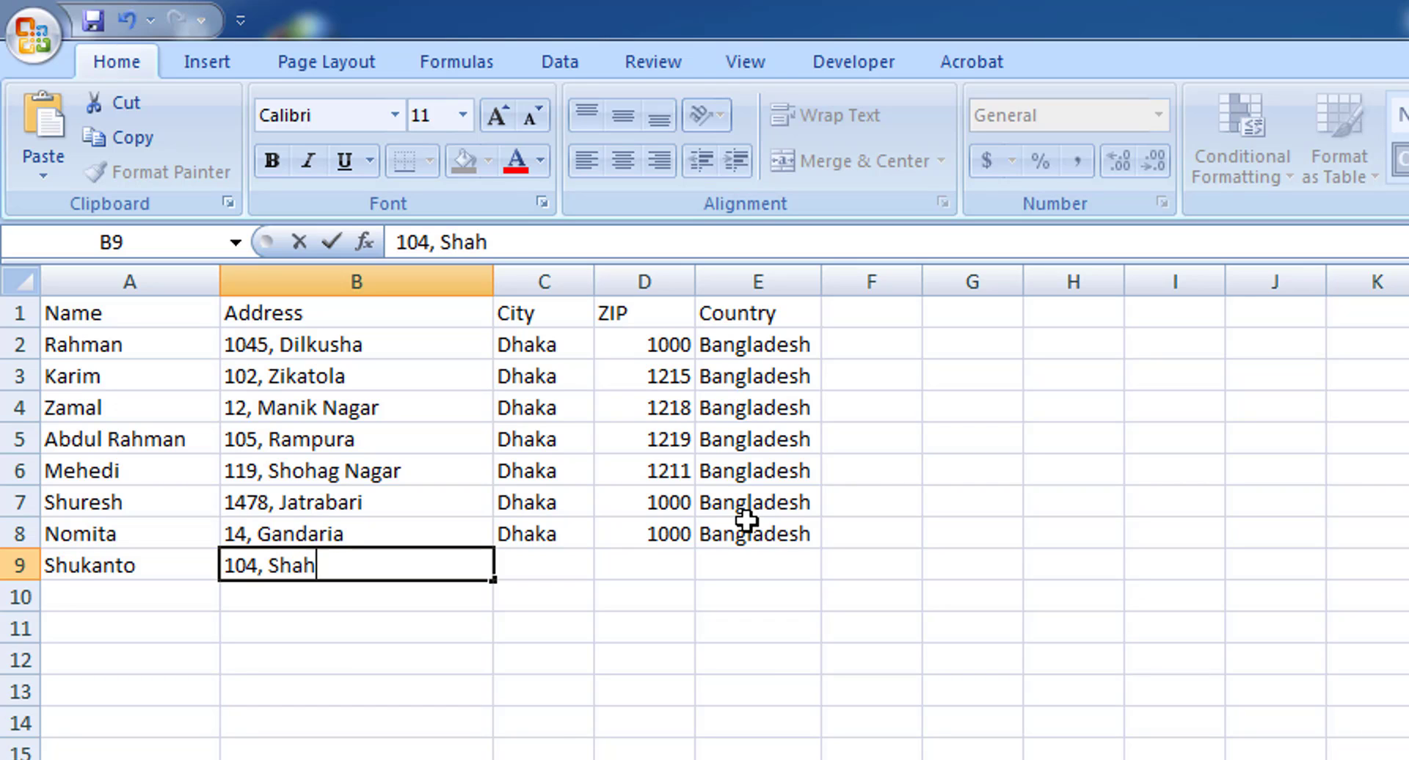
type("abagh")
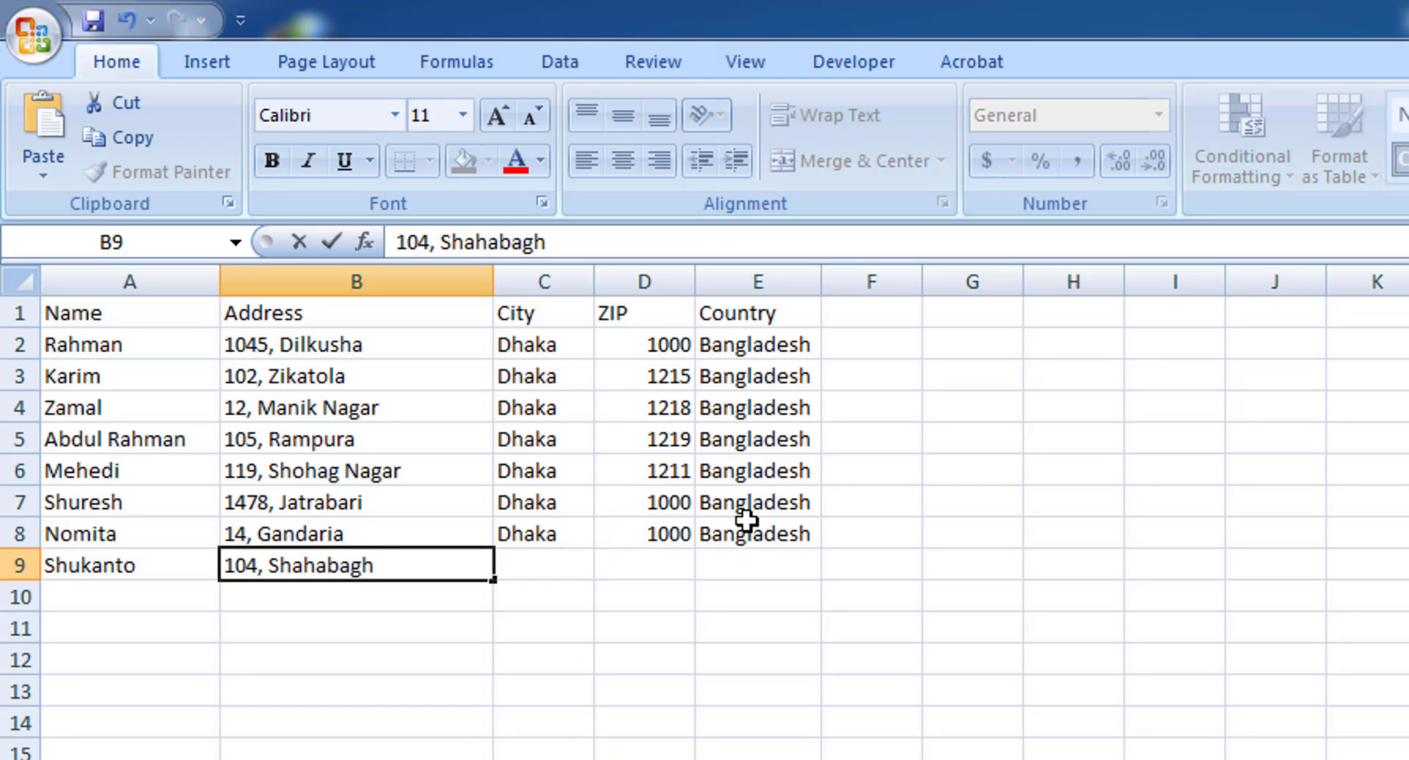
key("Tab")
type("d")
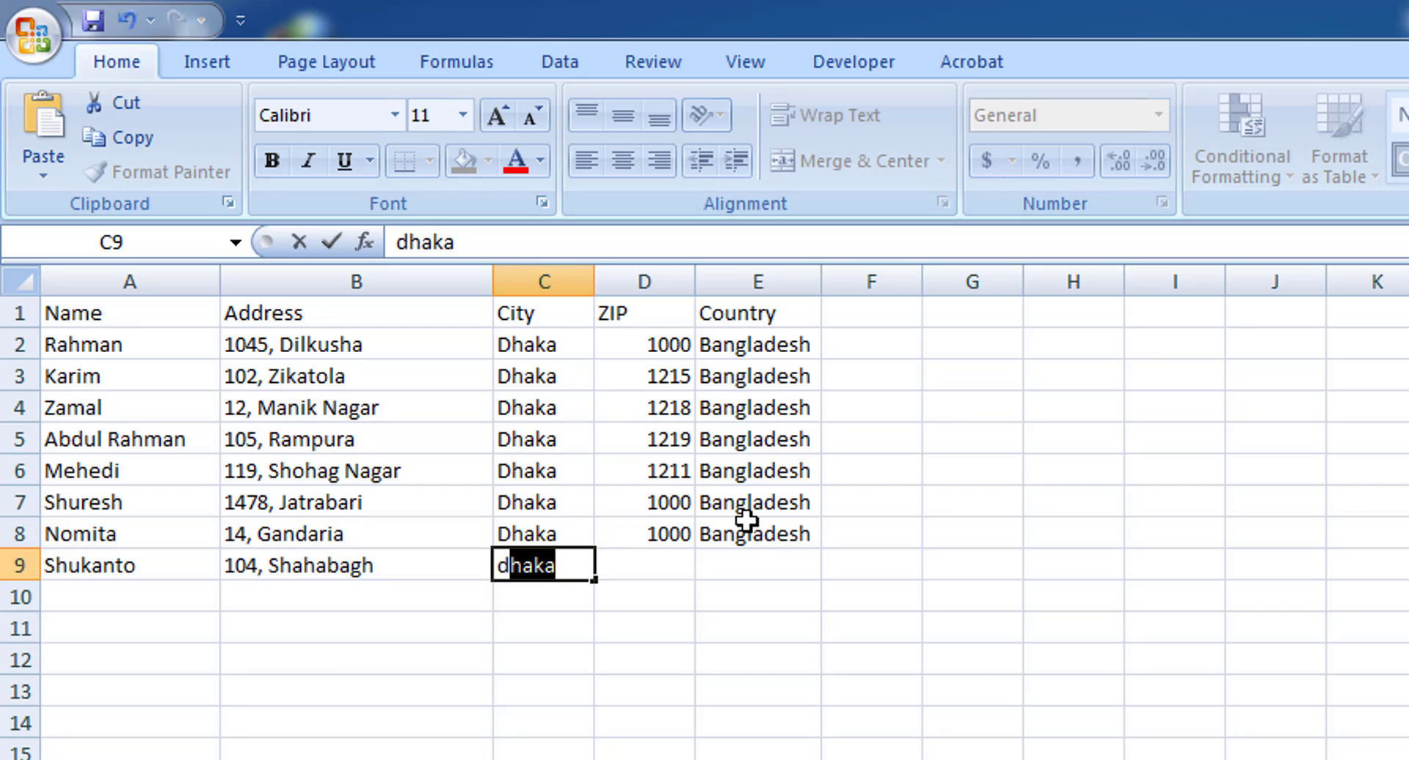
key("Tab")
type("1000")
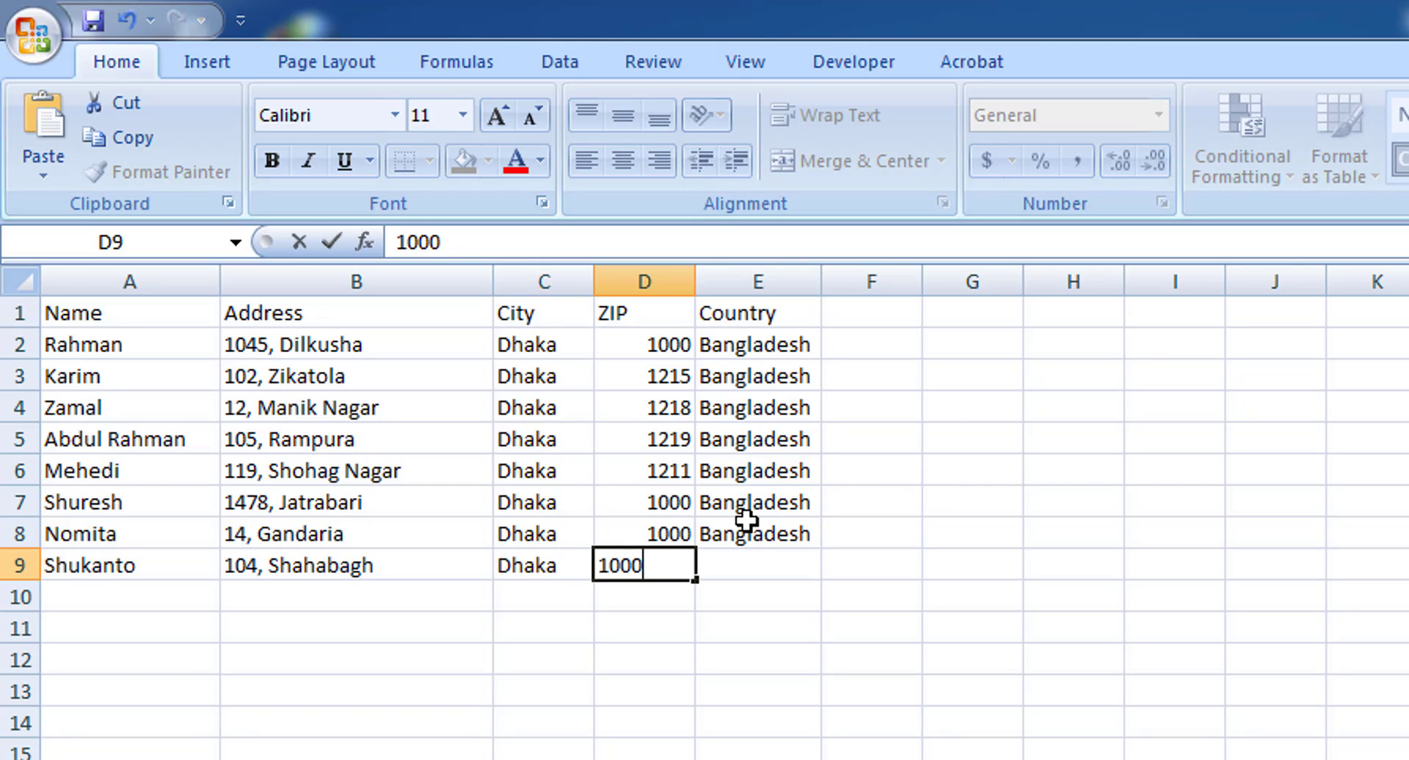
key("Tab")
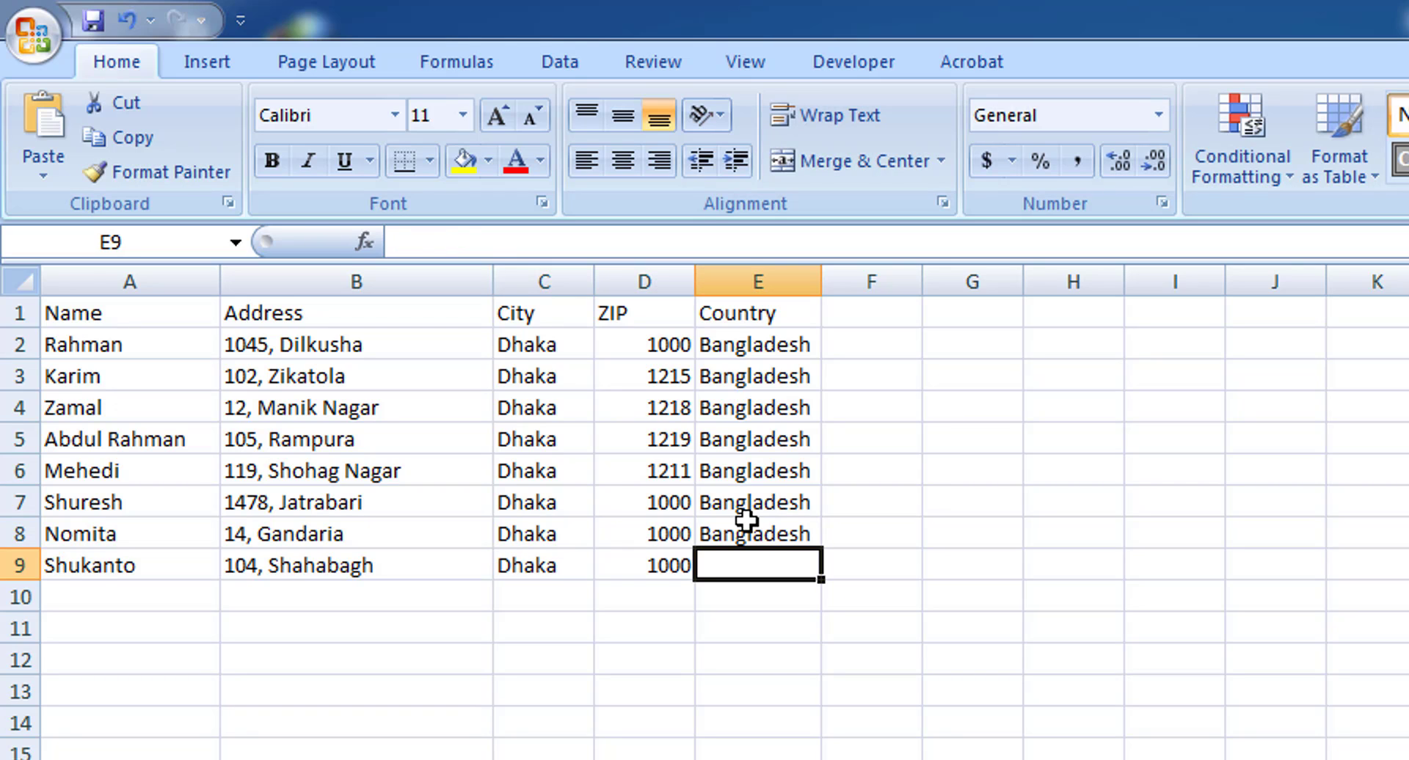
type("b")
key("Return")
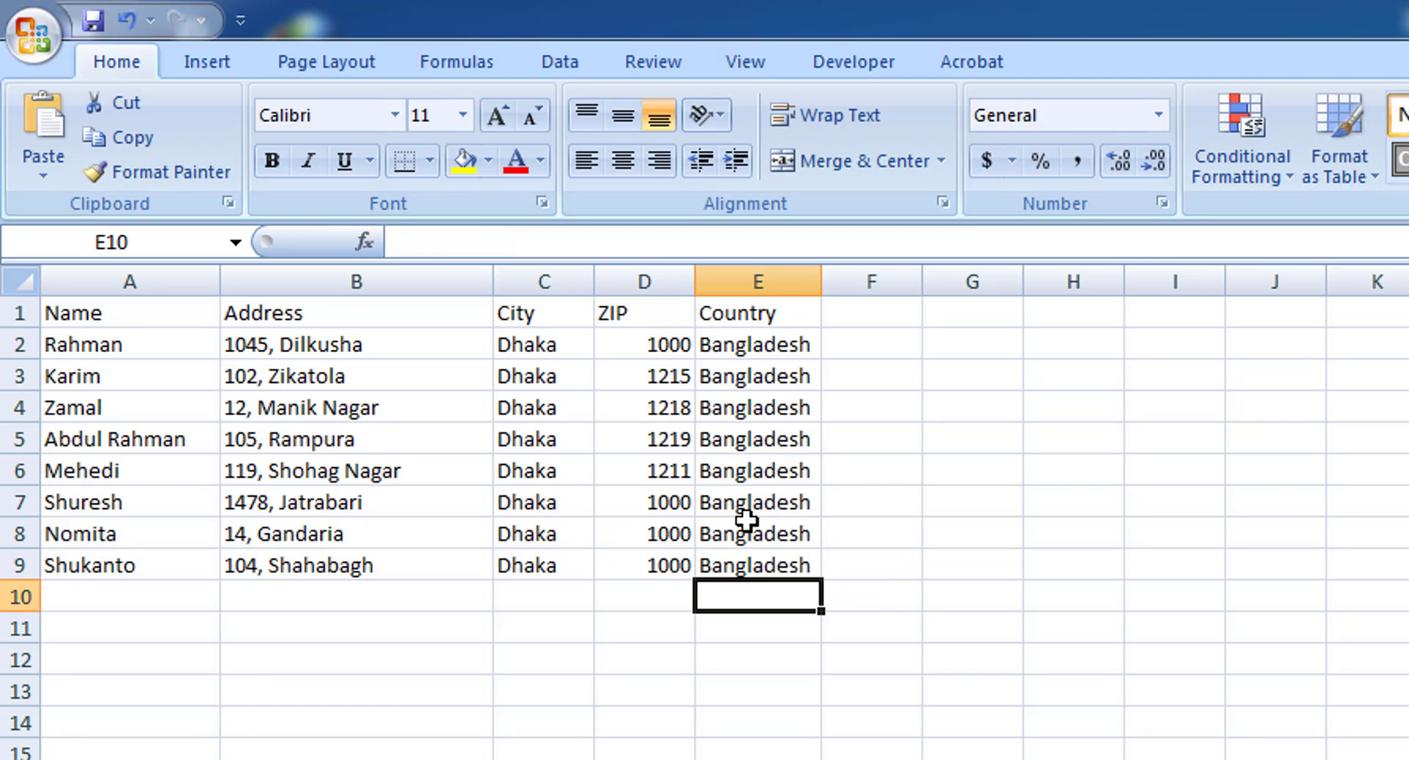
- Save the contact list workbook, and switch to the blank Word document and back to the Excel worksheet
left_click(32, 53)
left_click(103, 253)
key("alt+Tab")
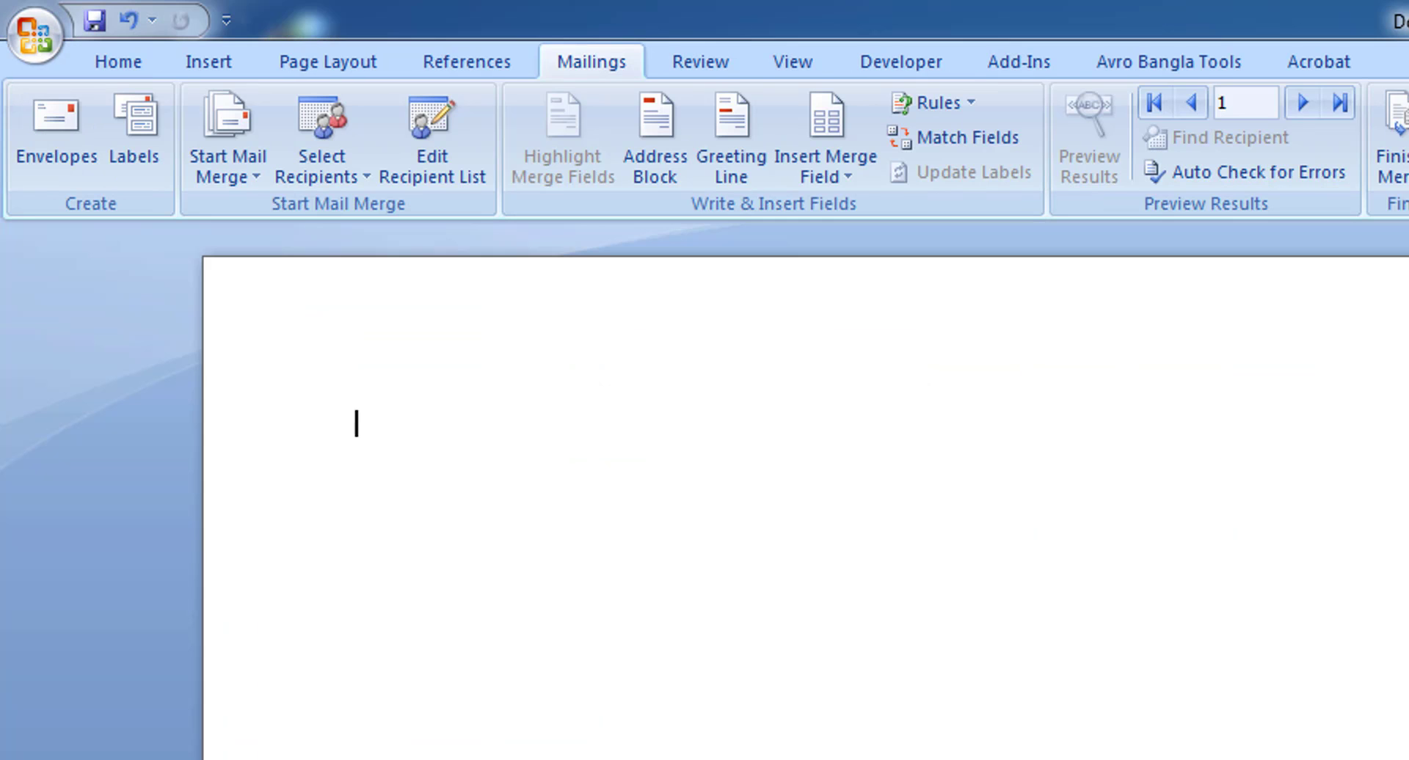
key("alt+Tab")
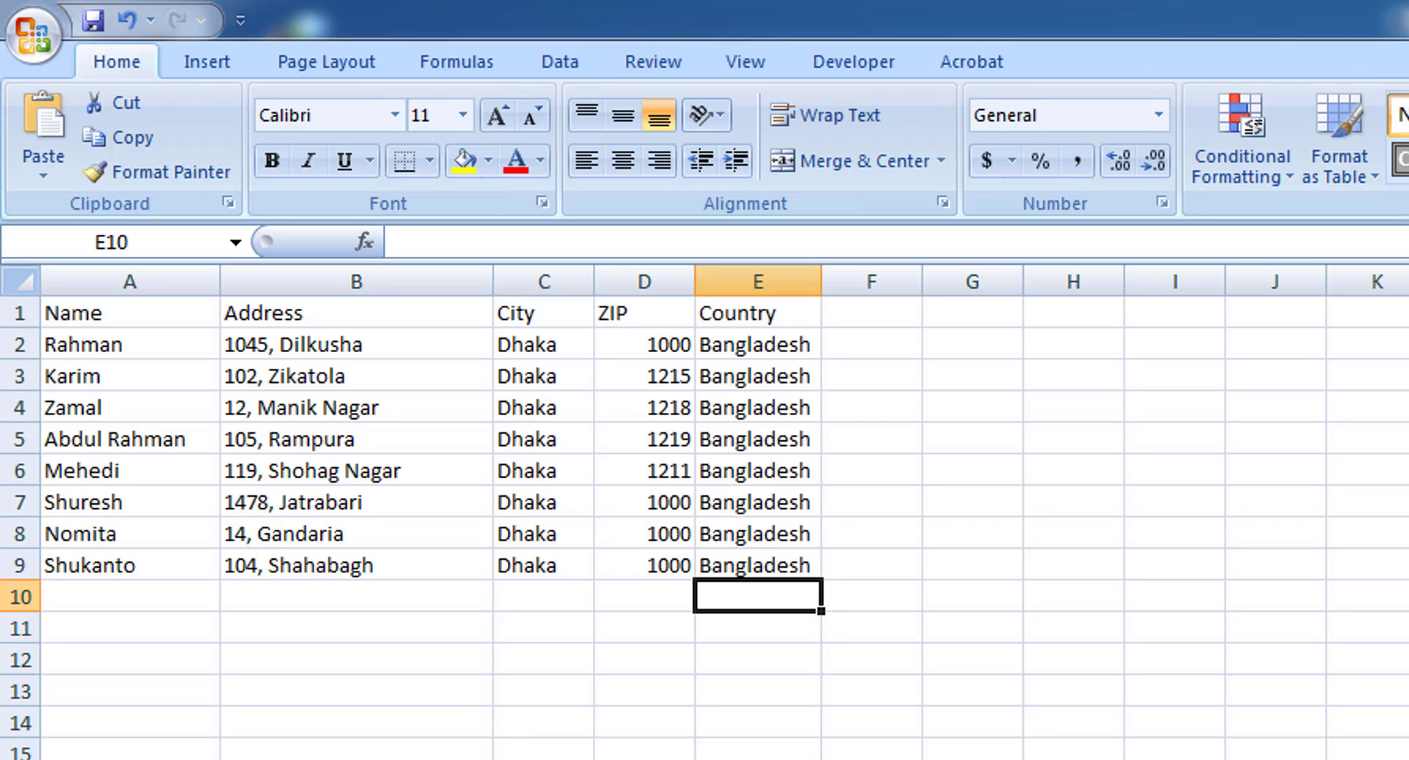
- Switch to the blank Word document and start a mail merge of the Letters type
key("alt+Tab")
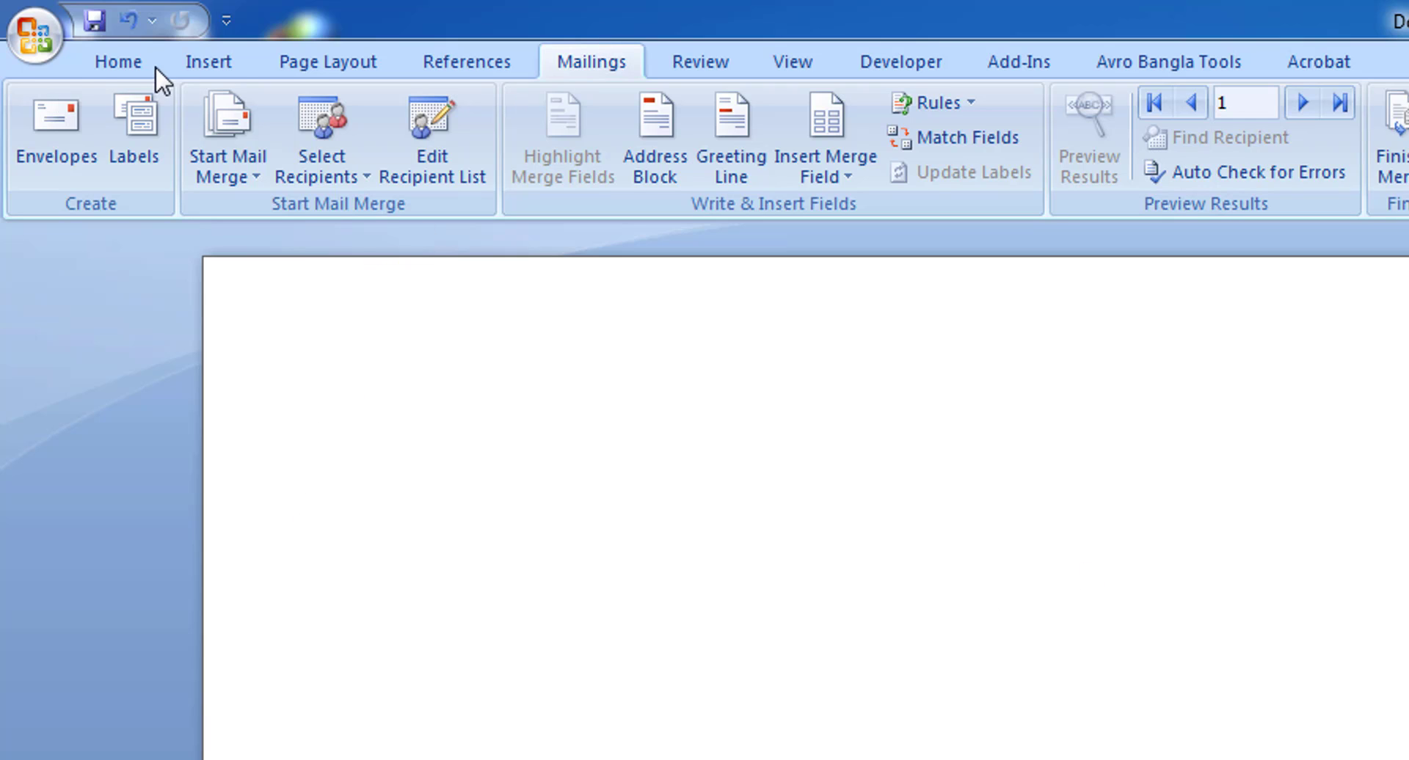
left_click(103, 60)
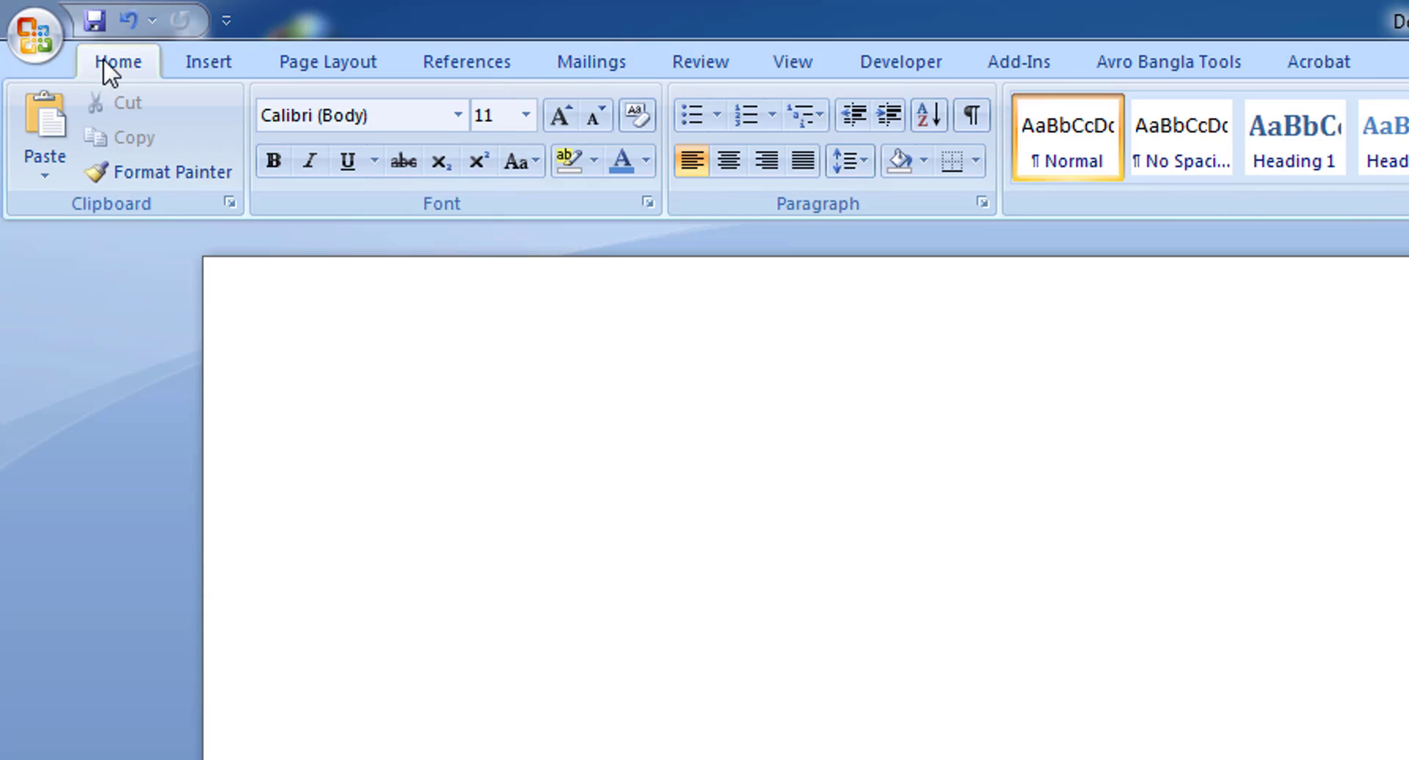
left_click(600, 57)
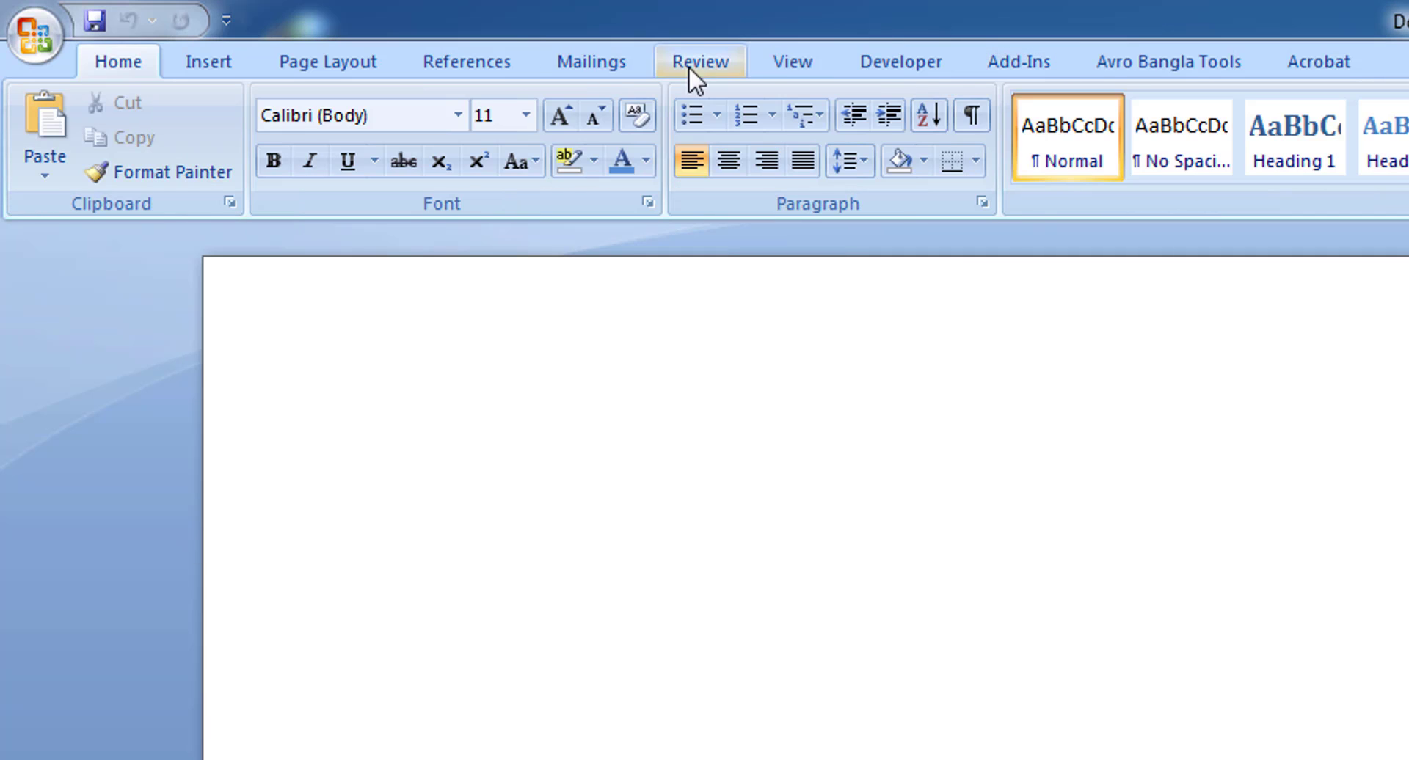
left_click(592, 59)
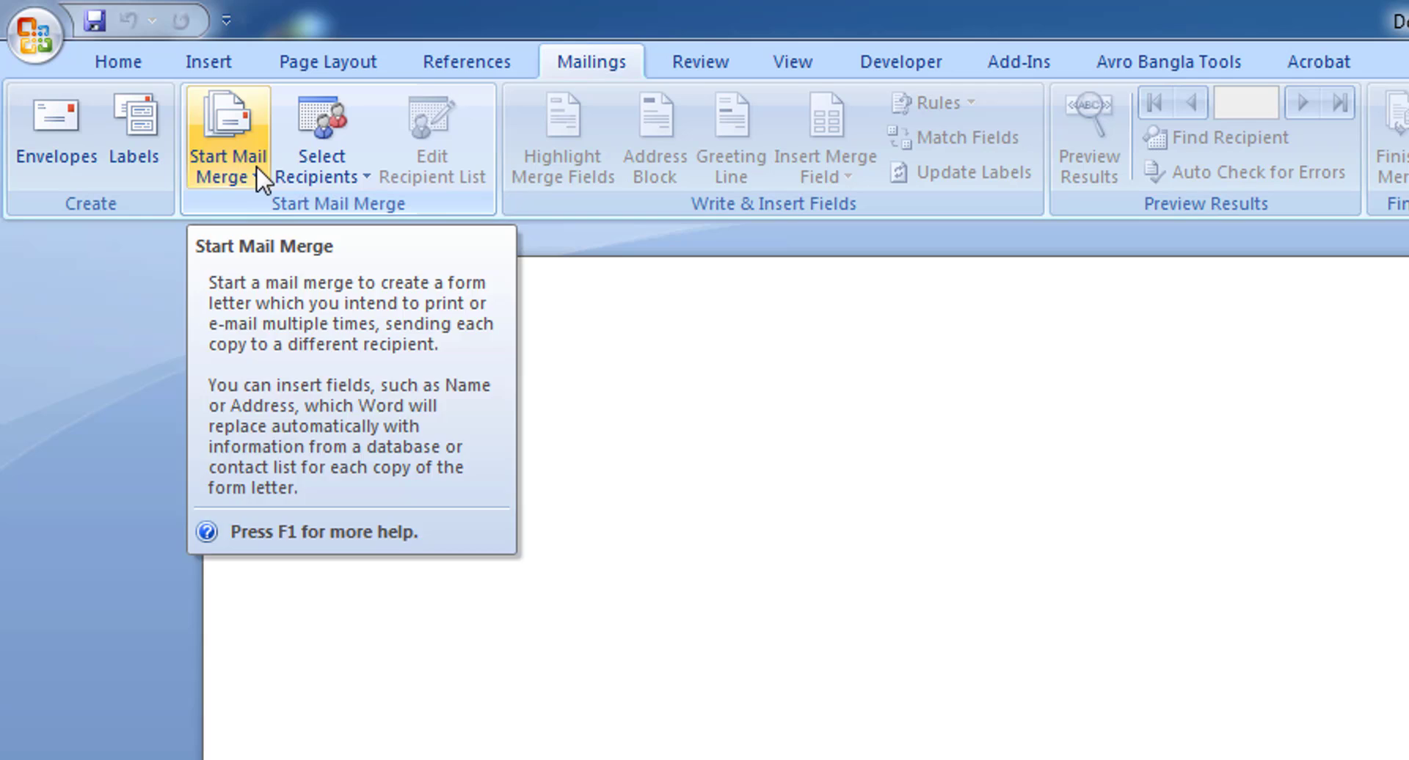
left_click(257, 167)
left_click(266, 209)
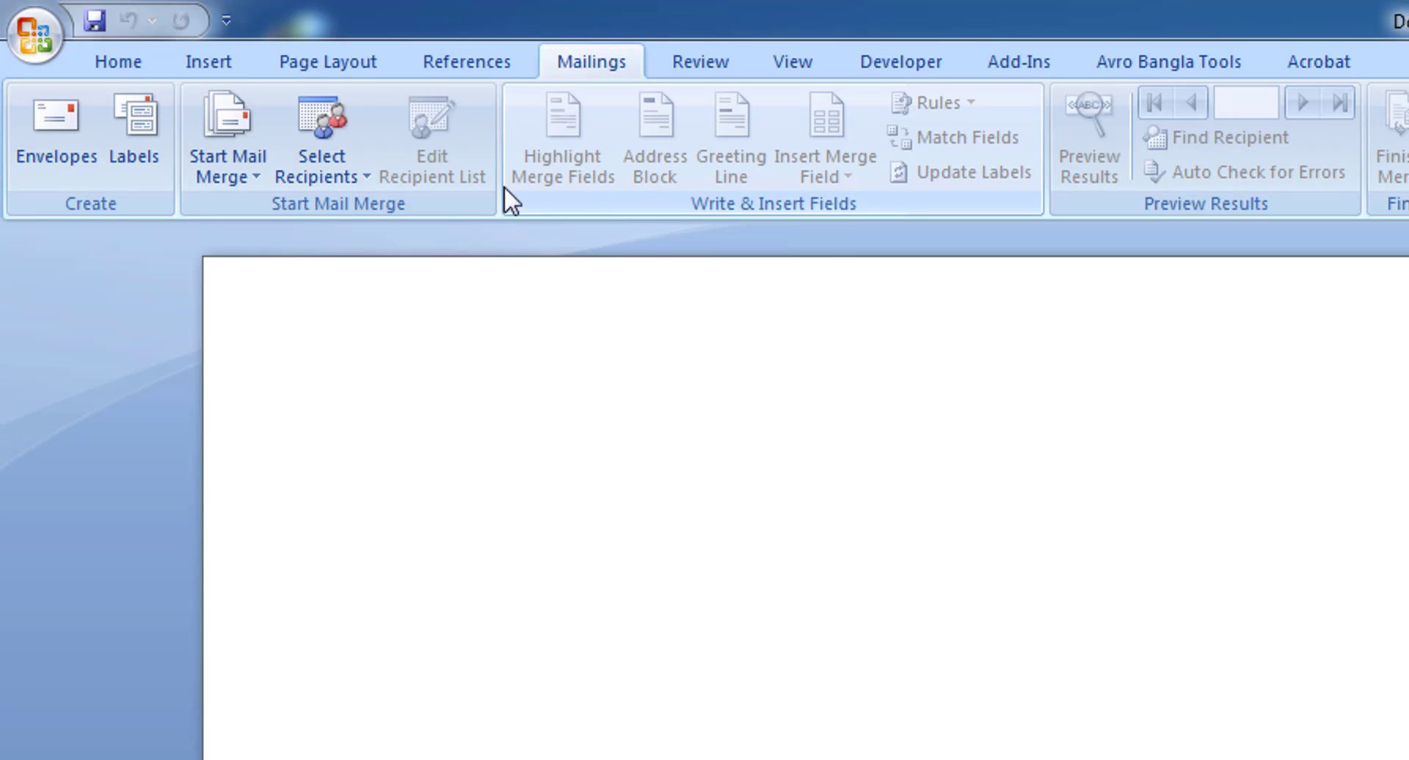
left_click(249, 175)
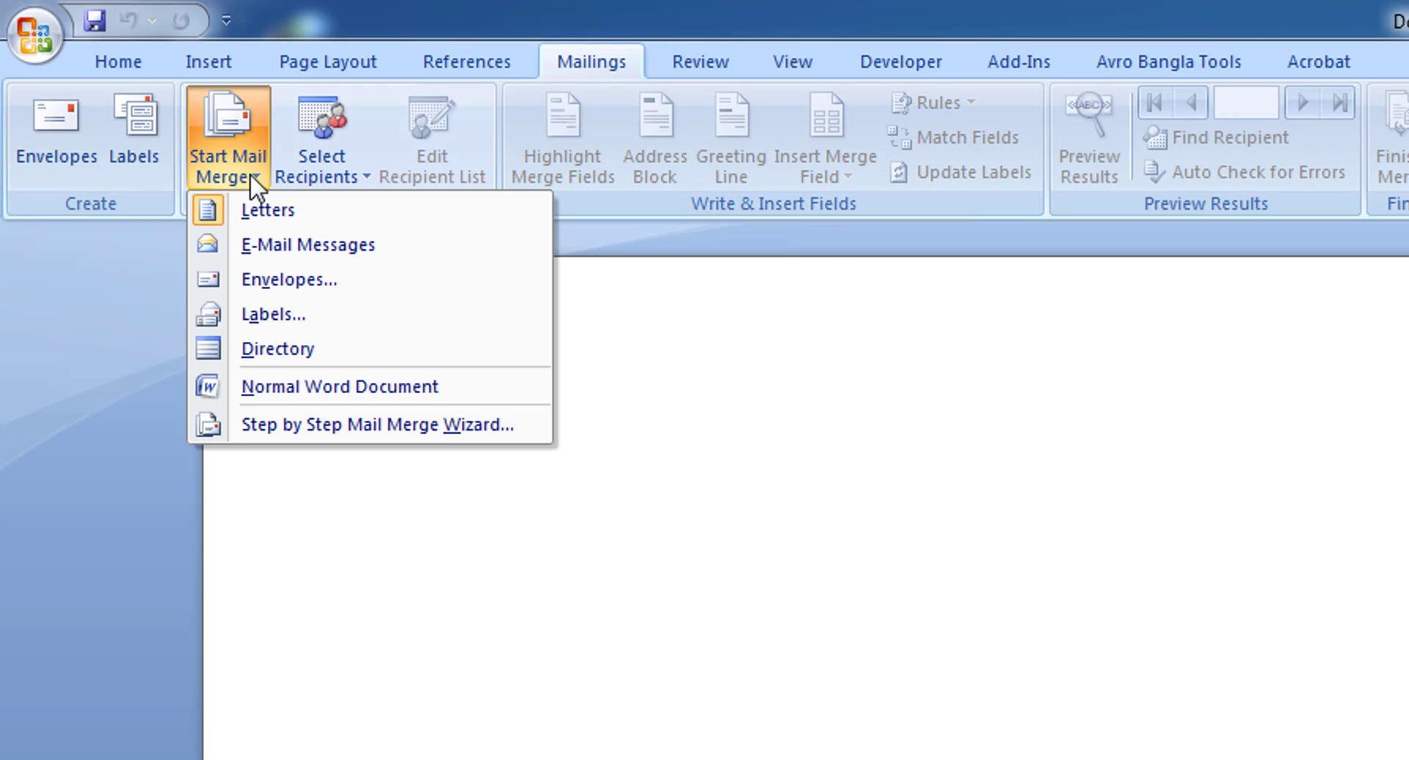
- Use the existing workbook Sample from the Desktop folder Sample as the recipient list, taking the table Sheet1$
left_click(311, 156)
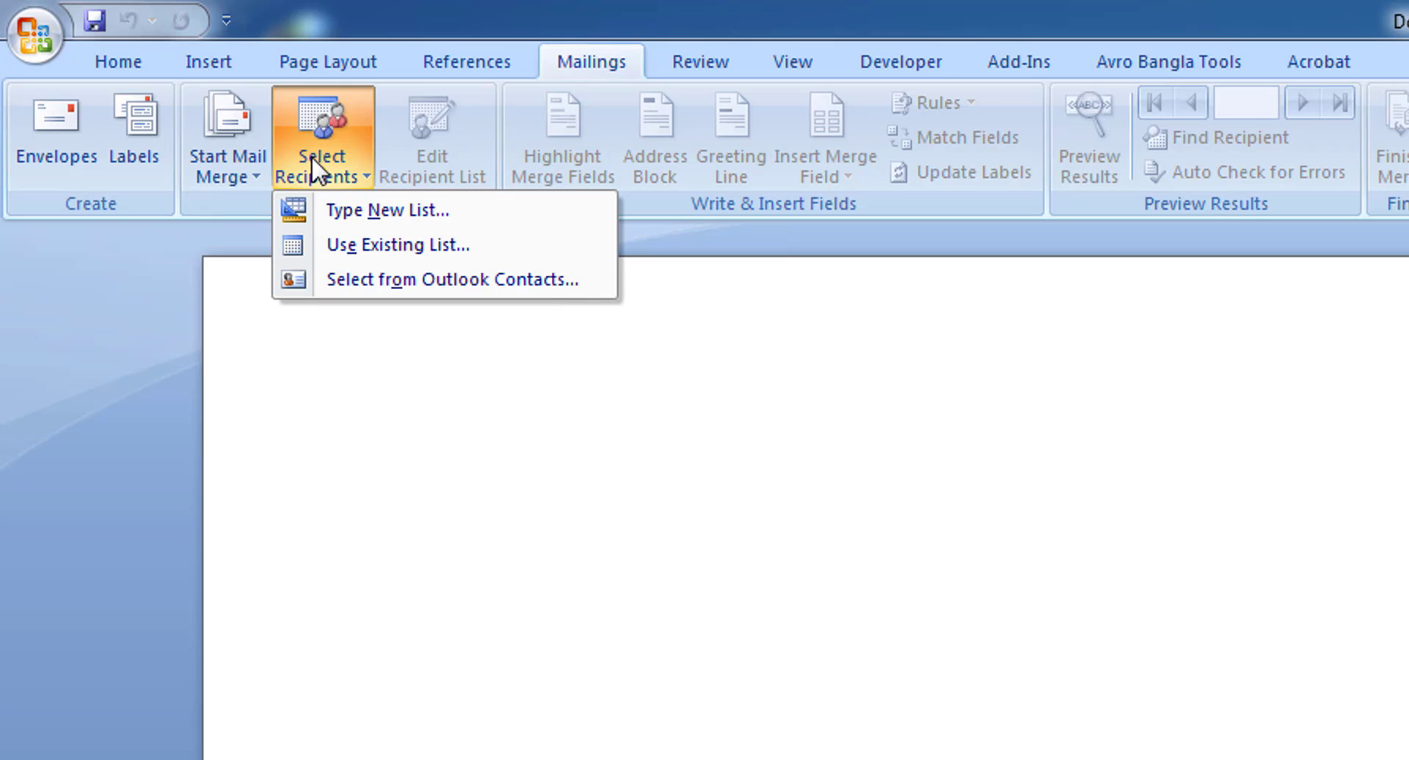
left_click(342, 243)
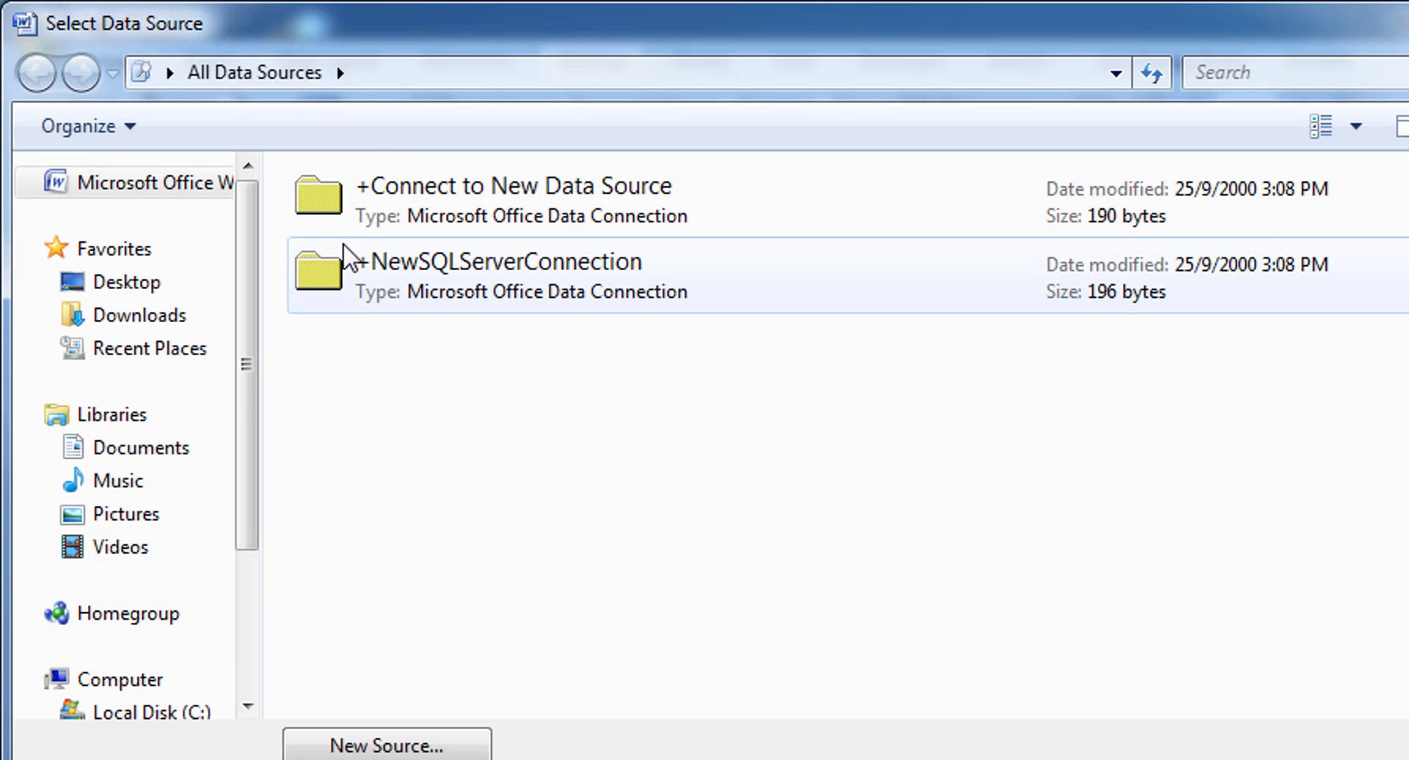
left_click(133, 323)
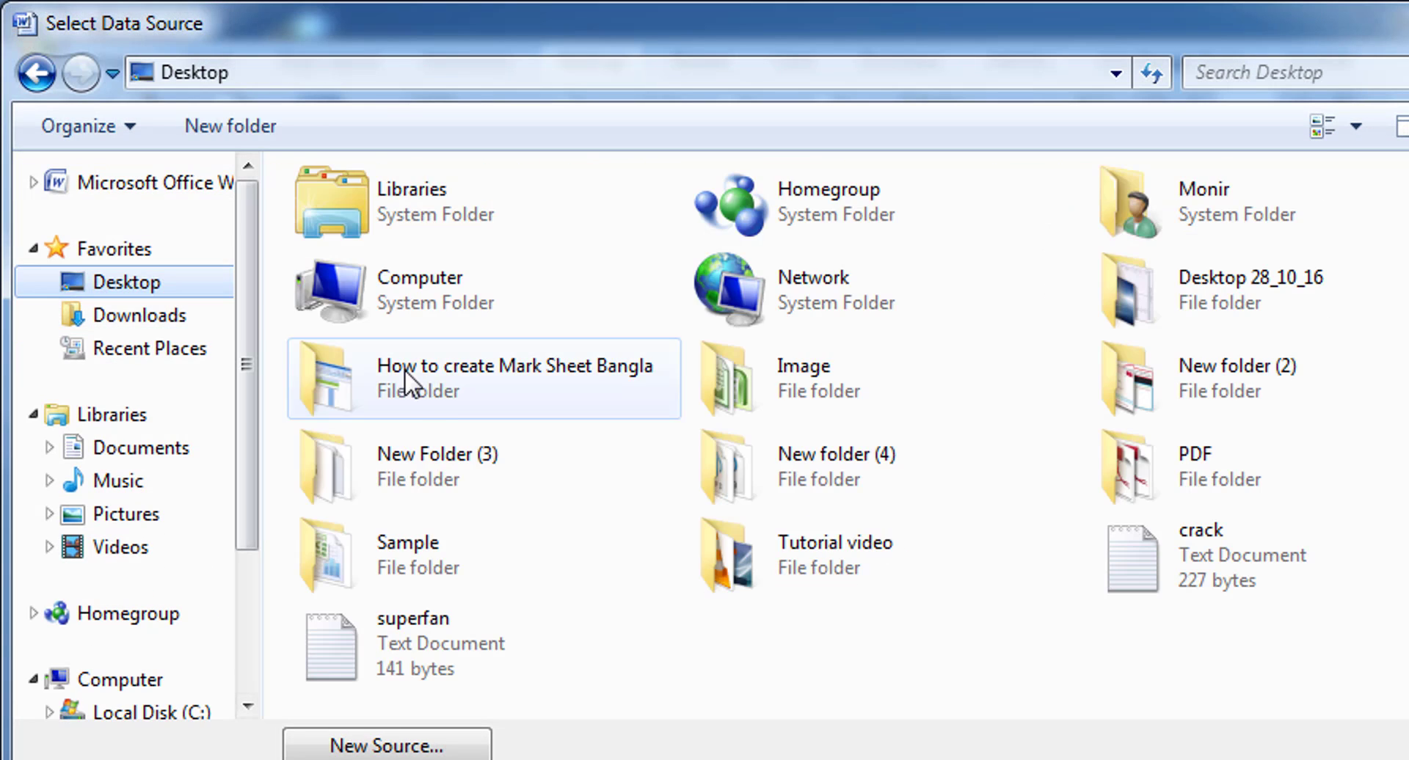
double_click(449, 541)
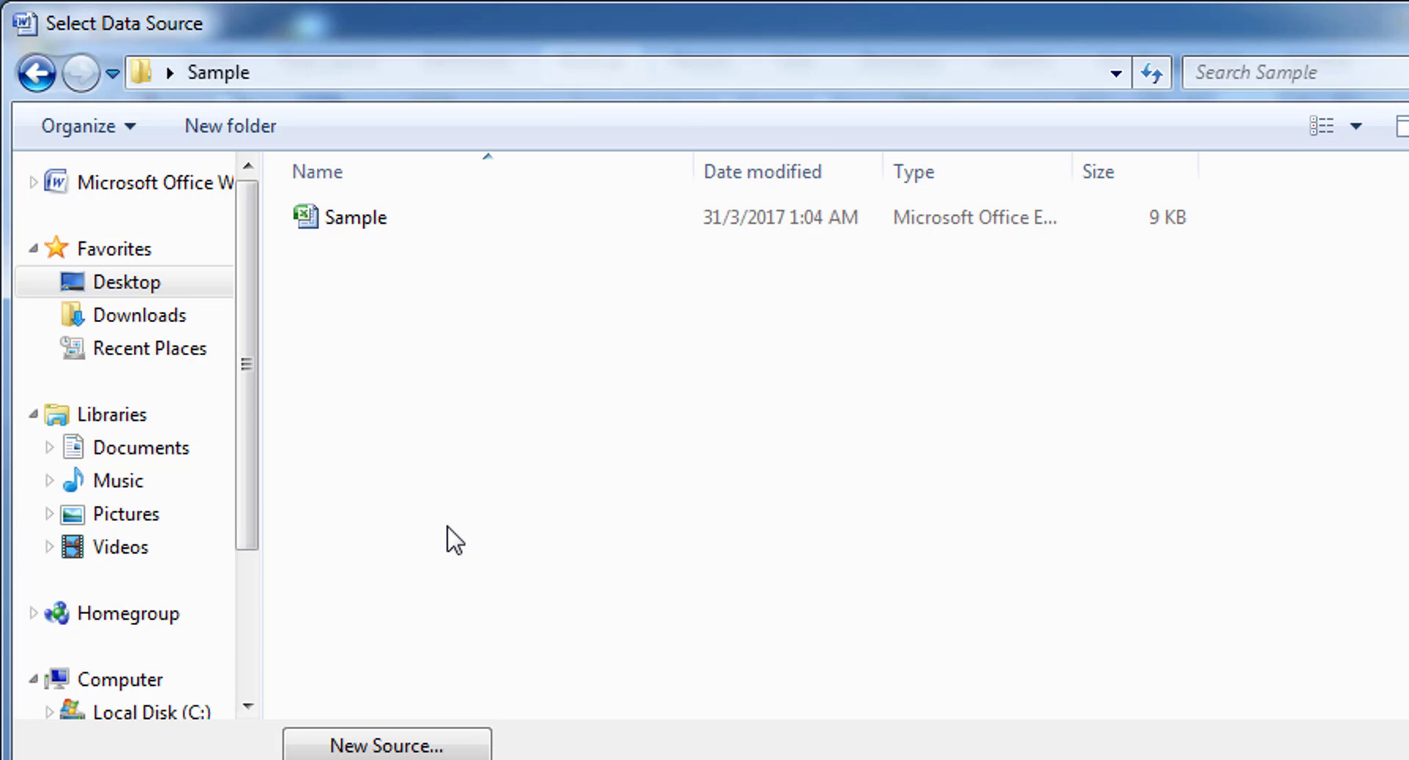
double_click(356, 218)
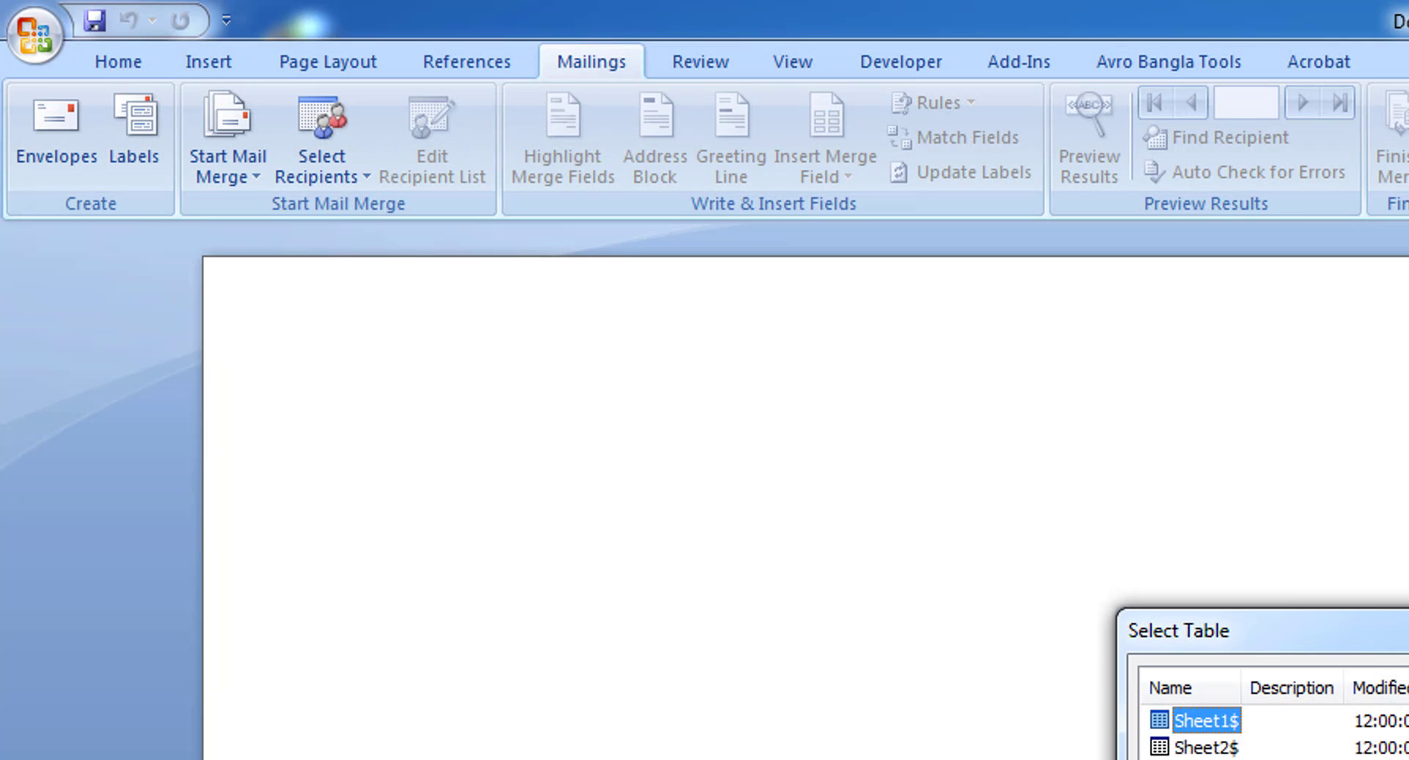
key("Return")
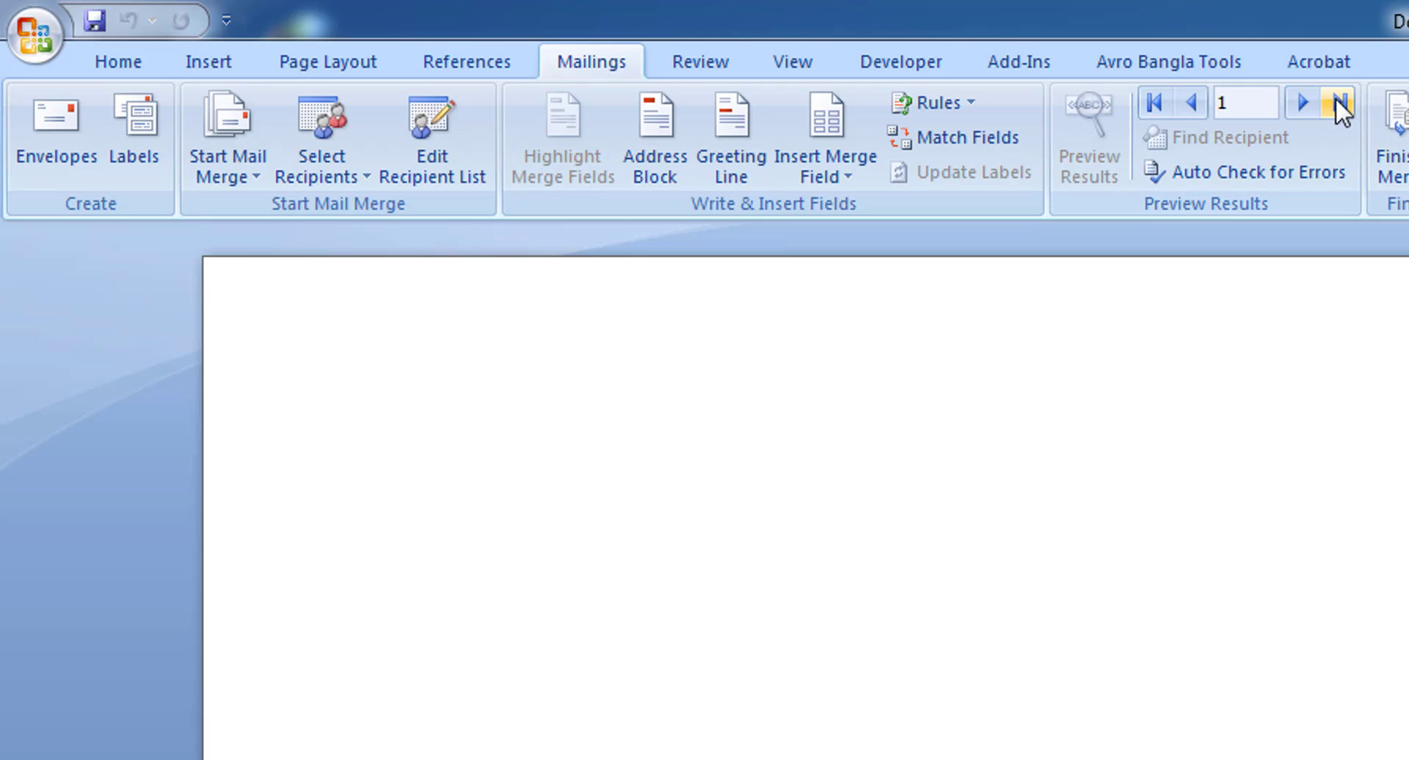
- Step through the recipient records up to number 8 and return to the first record
left_click(1310, 107)
left_click(1310, 108)
left_click(1309, 107)
left_click(1309, 107)
left_click(1309, 109)
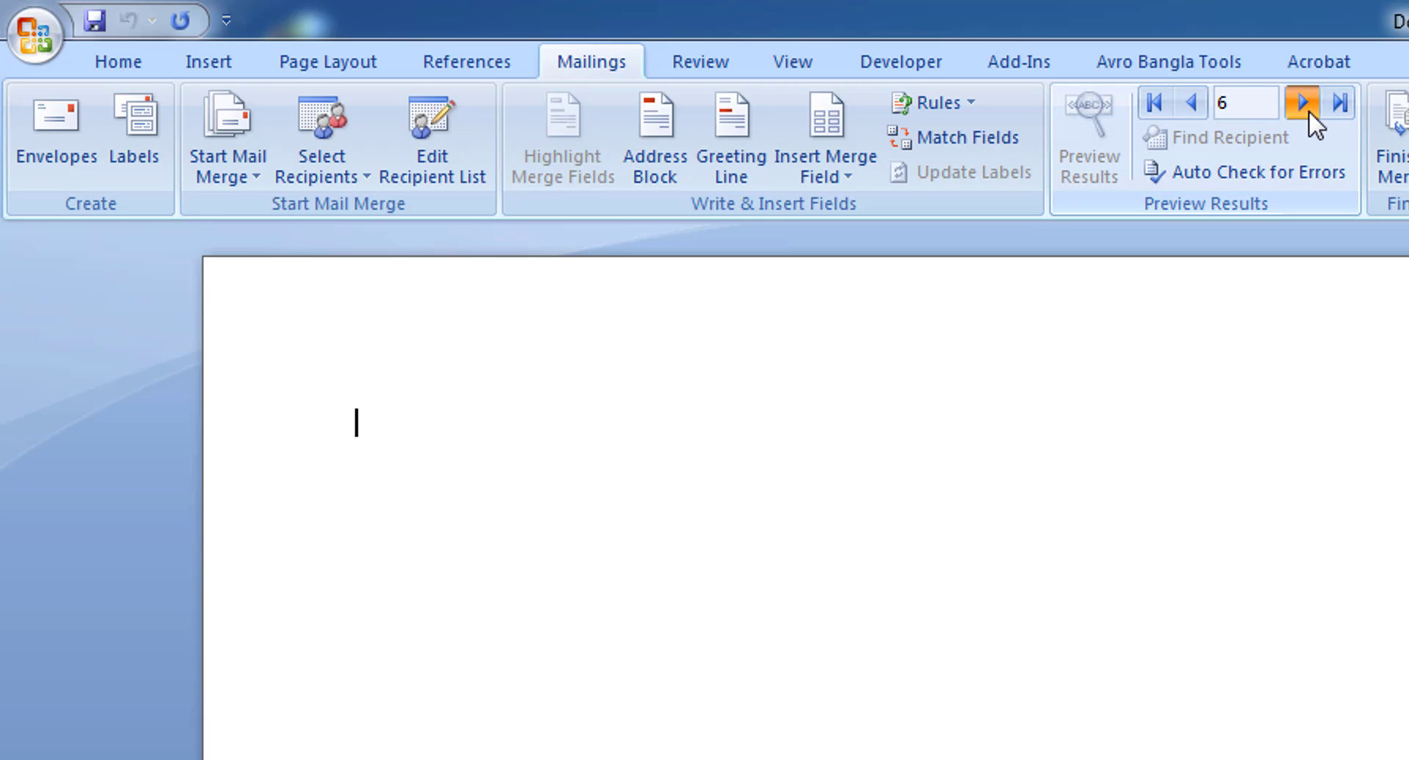
left_click(1309, 110)
left_click(1309, 110)
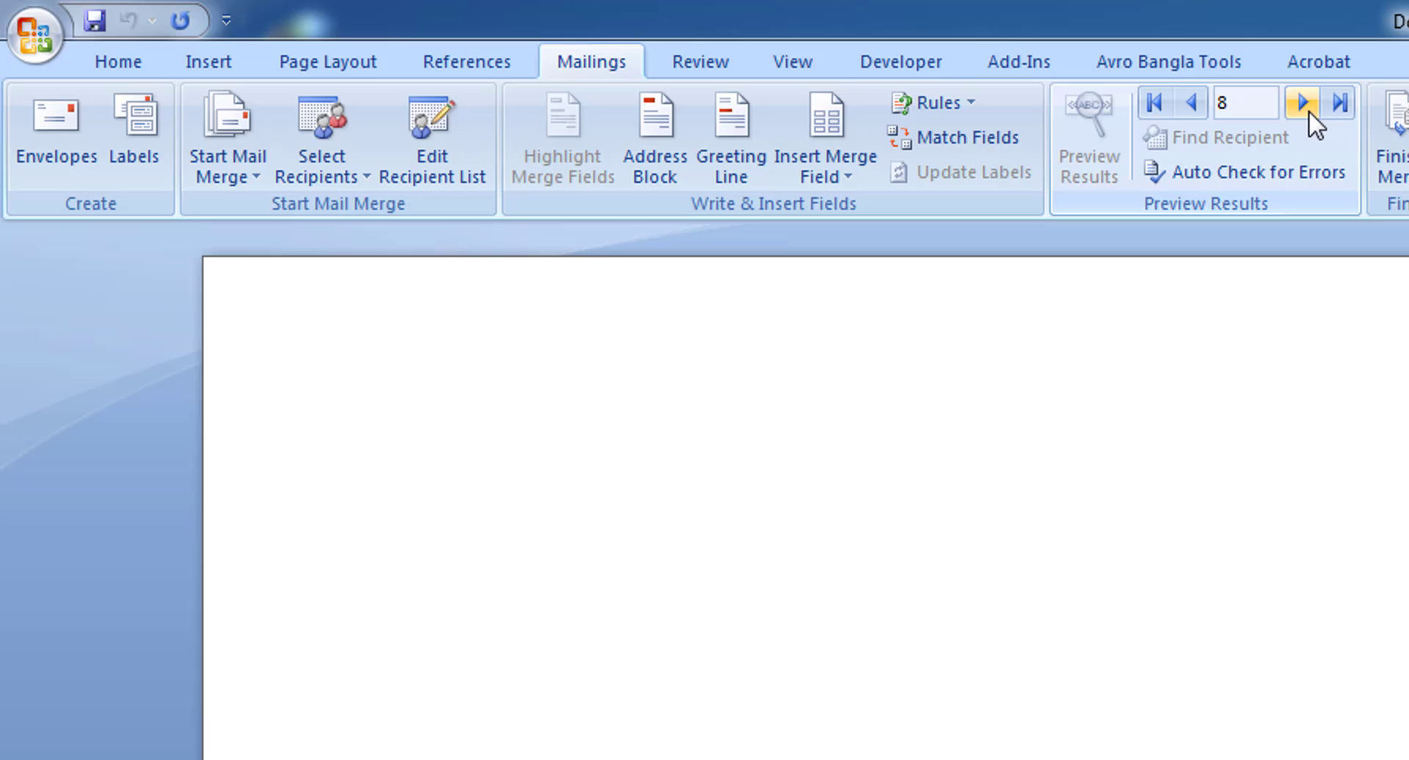
left_click(1145, 105)
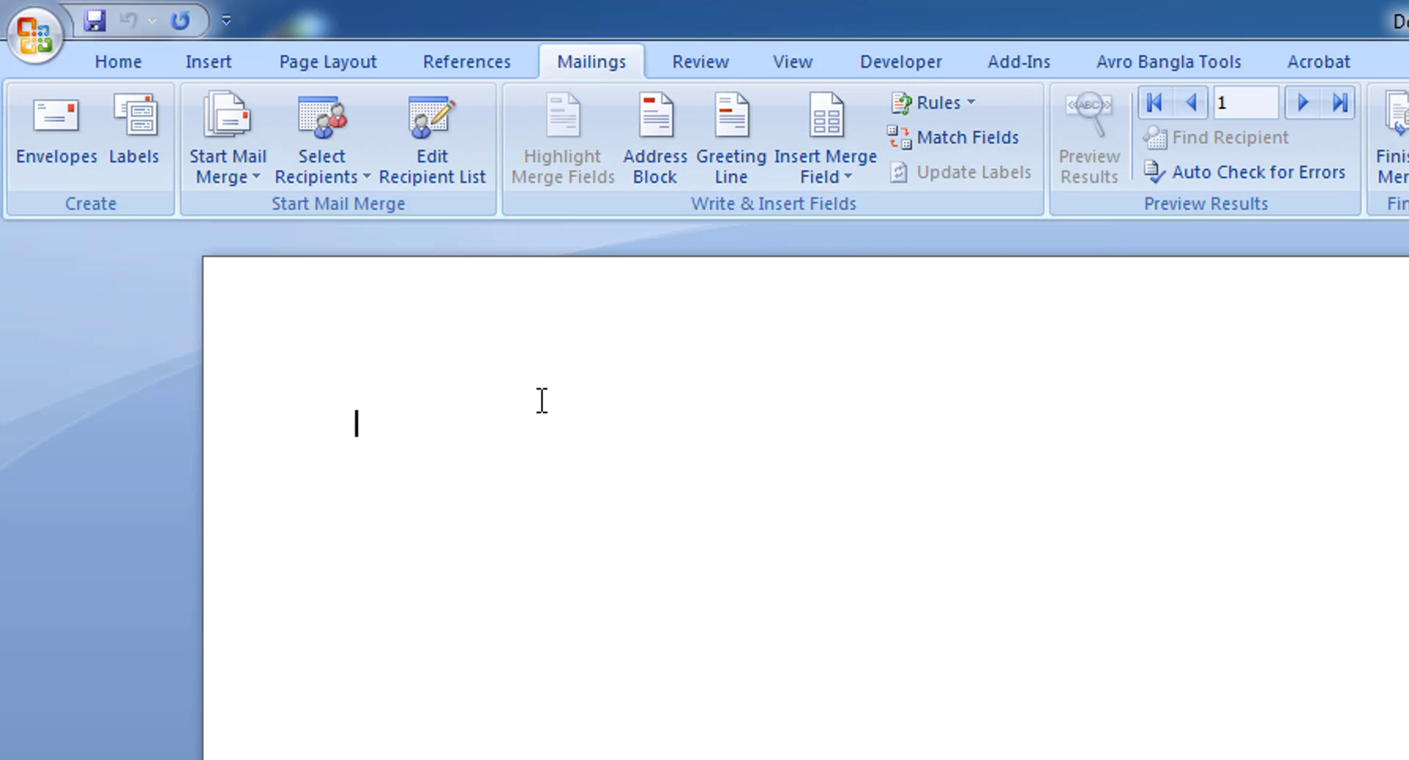
- Enter the date 30 March 2017 at the start of the letter and make it one font size larger, bold and underlined
type("30 March")
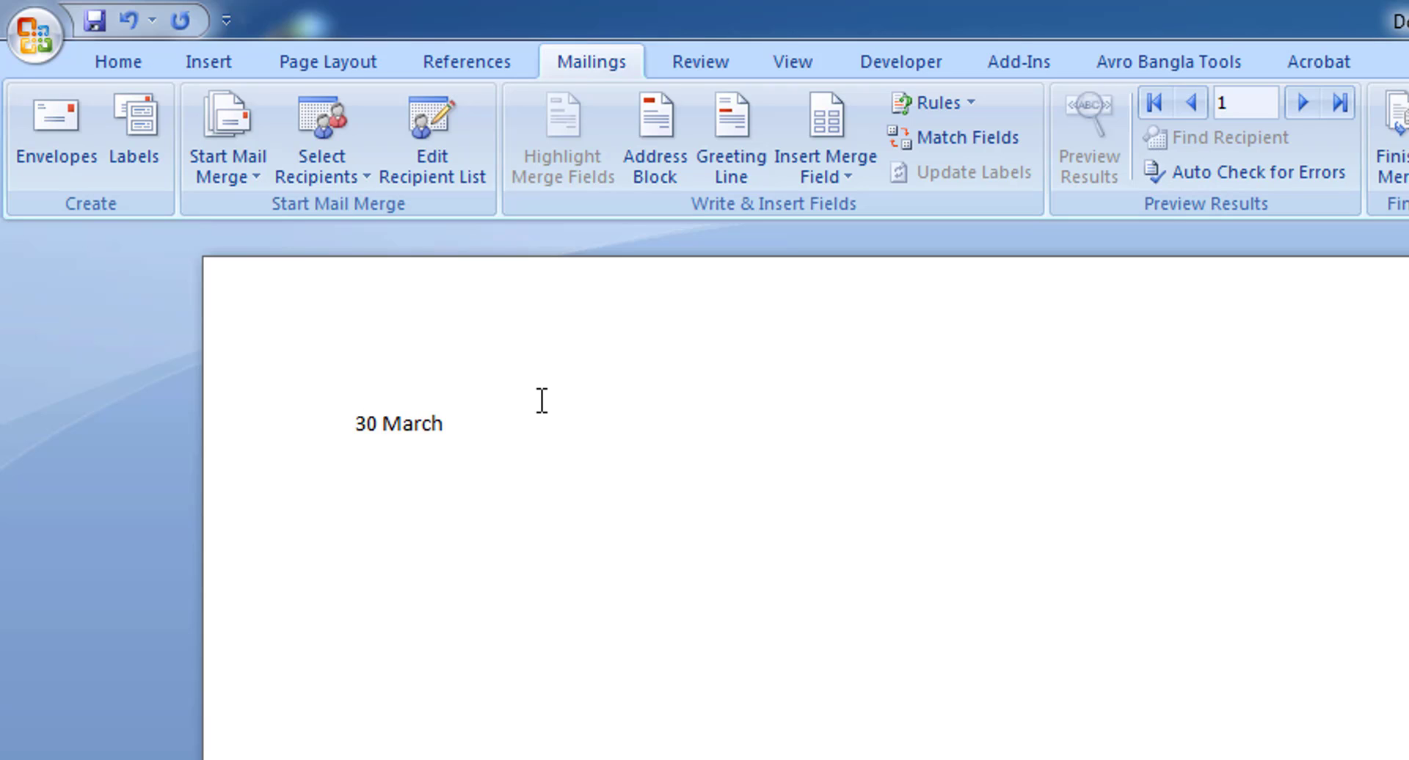
type(" 2017")
key("ctrl+a")
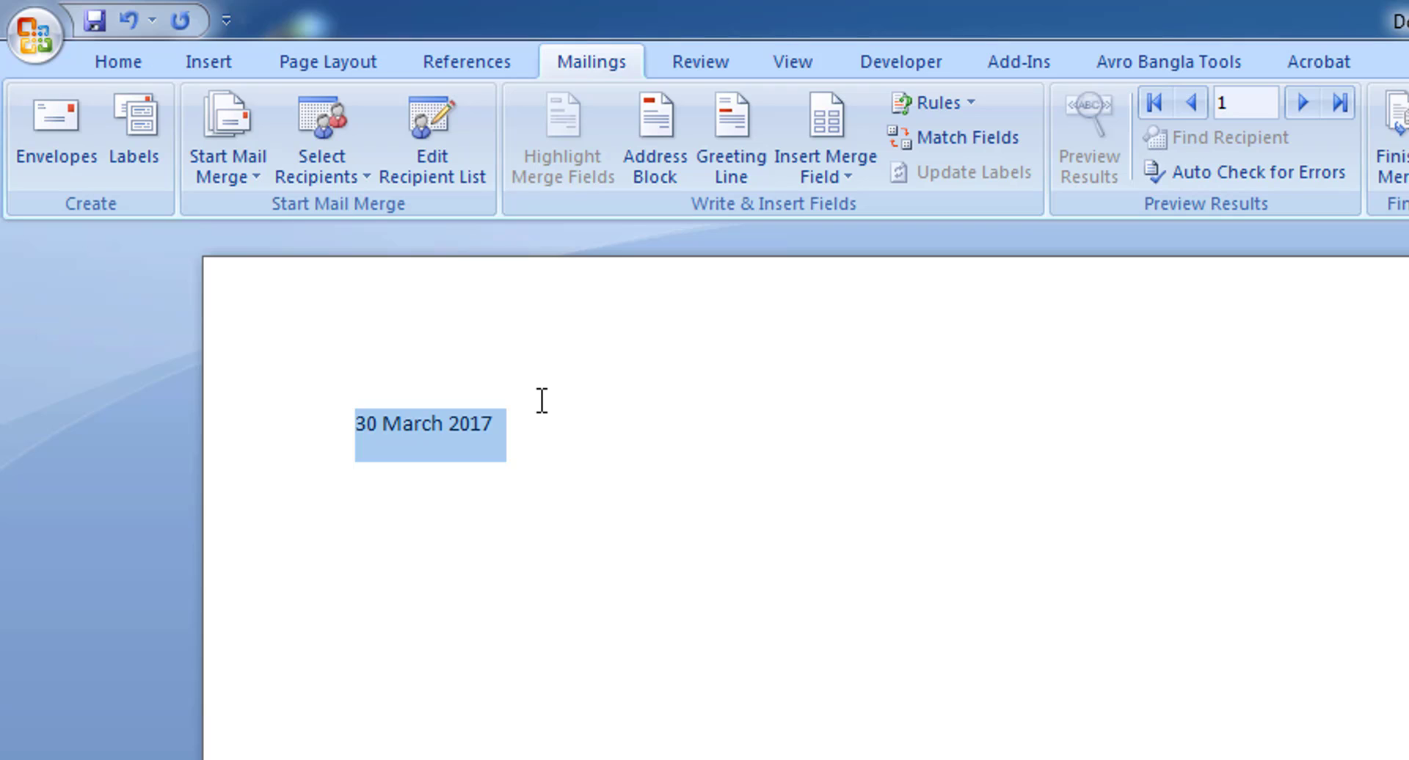
key("ctrl+shift+period")
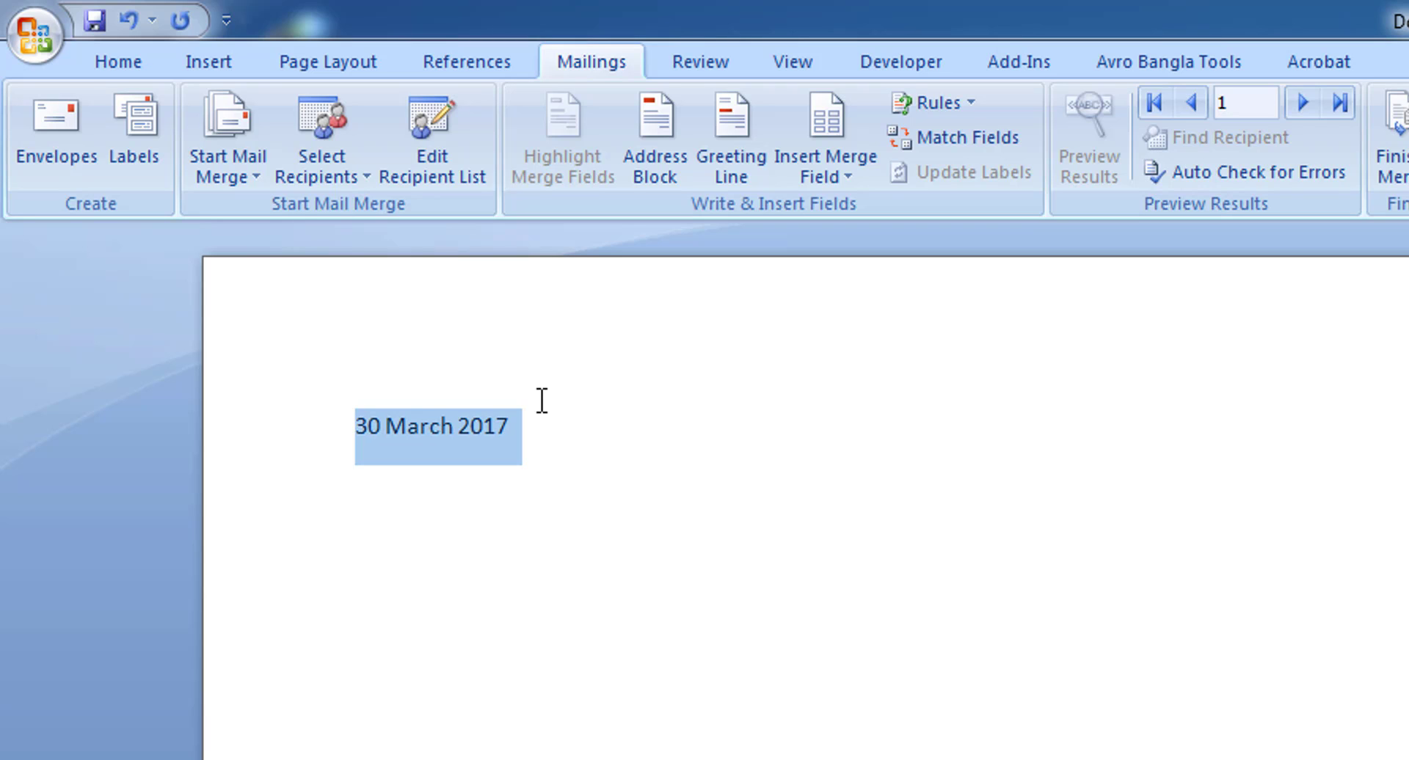
key("ctrl+u")
key("ctrl+b")
left_click(558, 415)
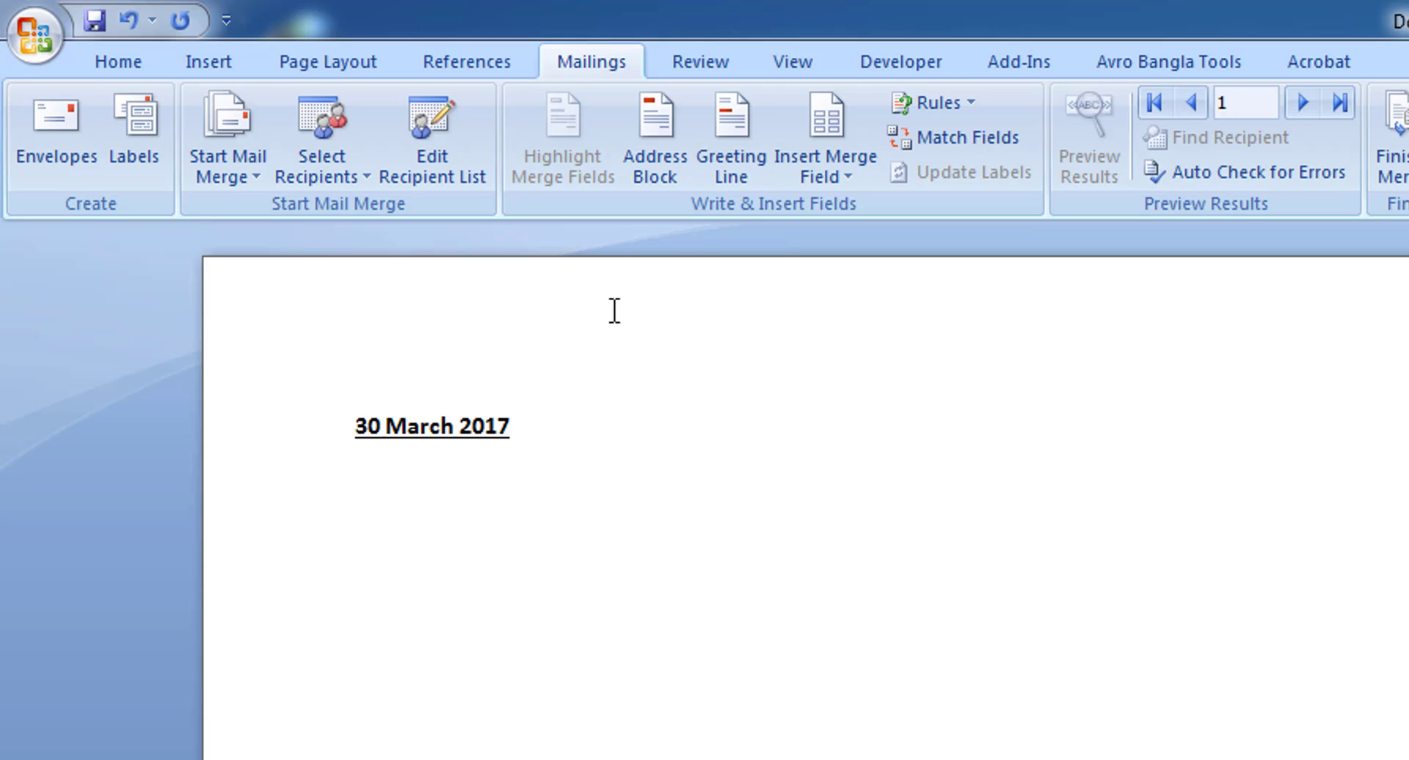
- Insert the merge fields Name, Address and City below the date, each on its own line
left_click(839, 176)
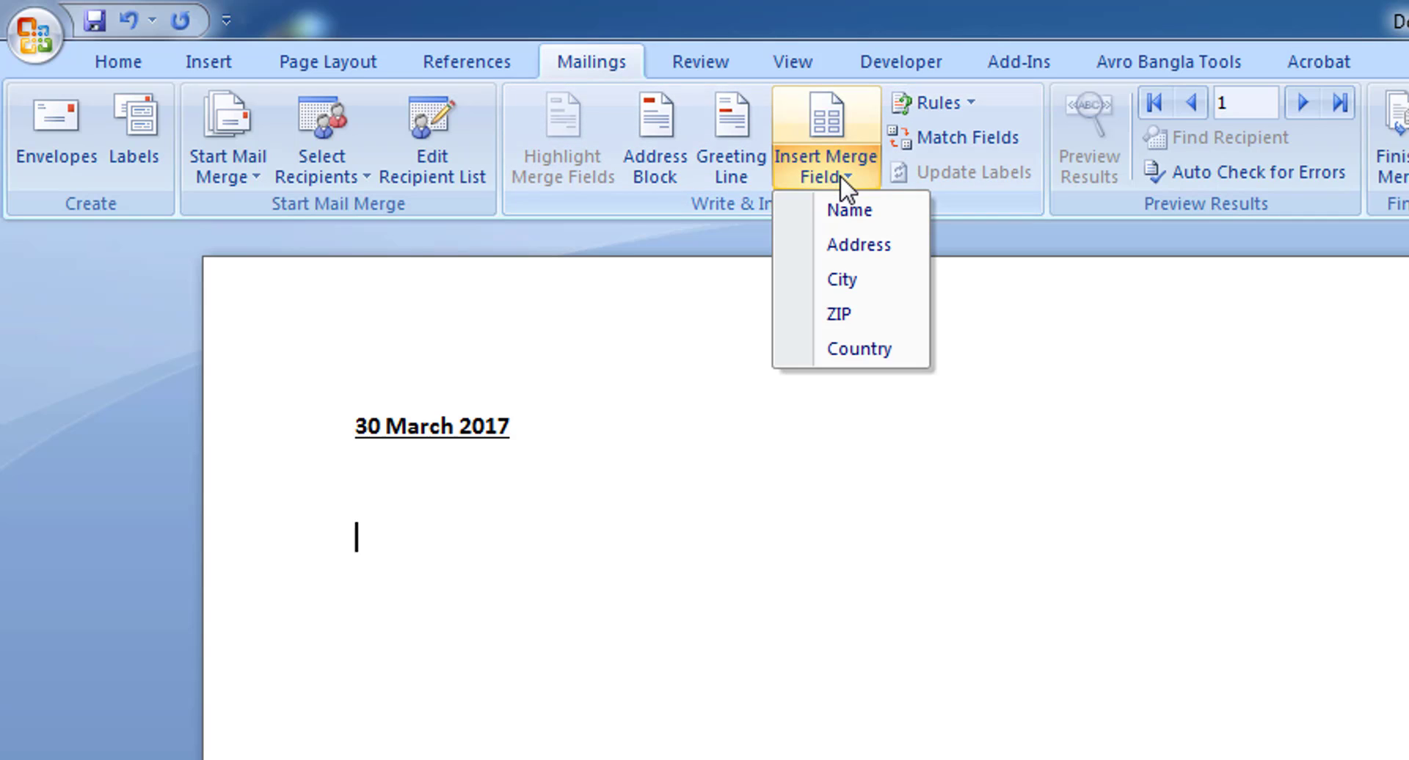
left_click(844, 213)
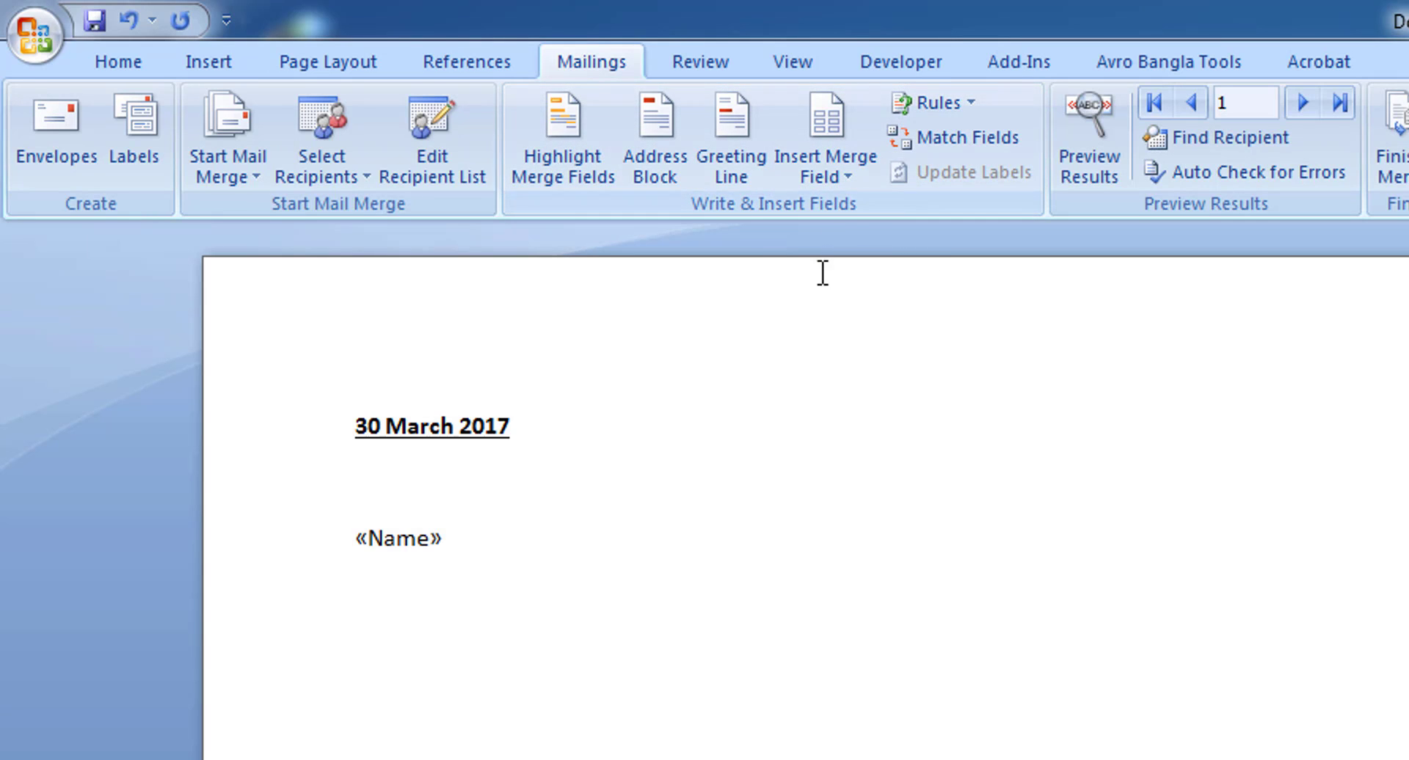
key("Return")
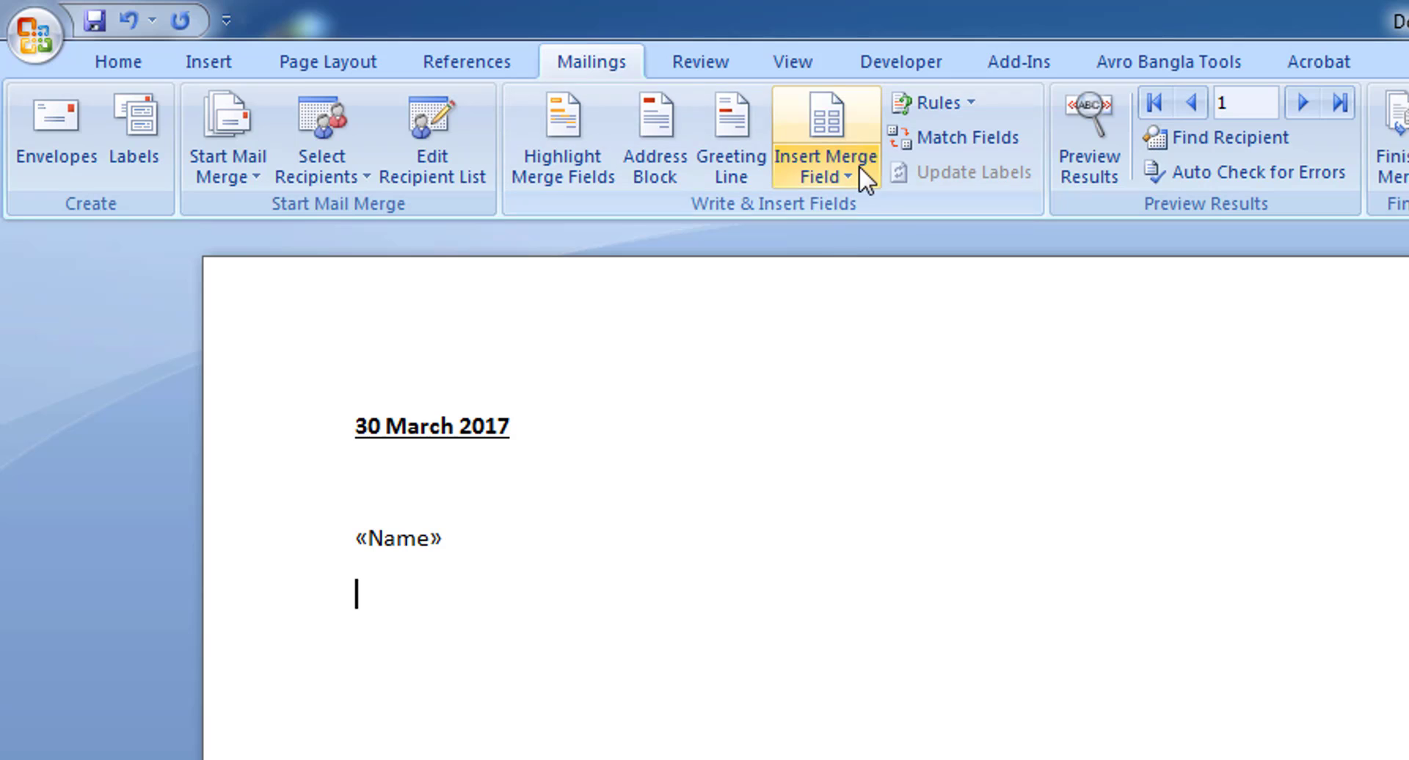
left_click(864, 153)
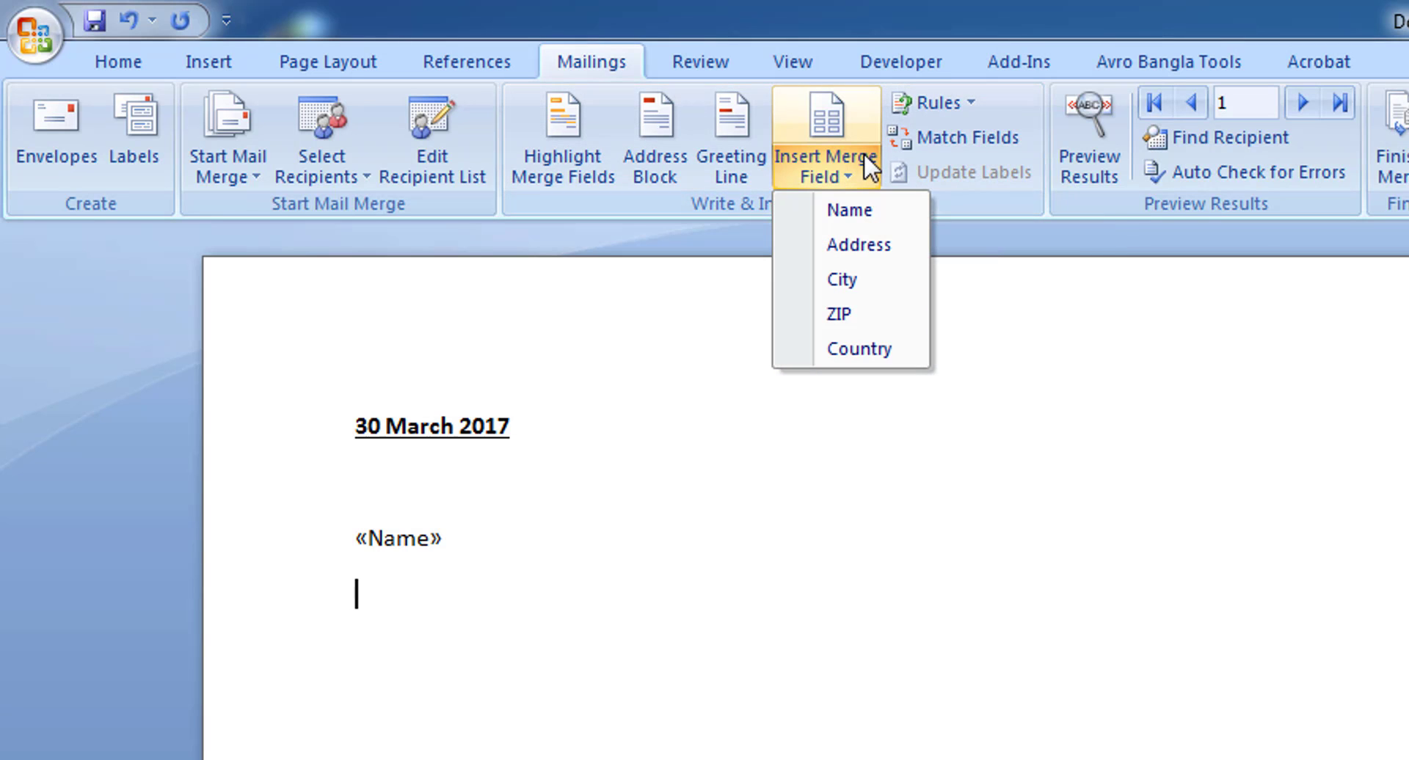
left_click(847, 248)
key("Return")
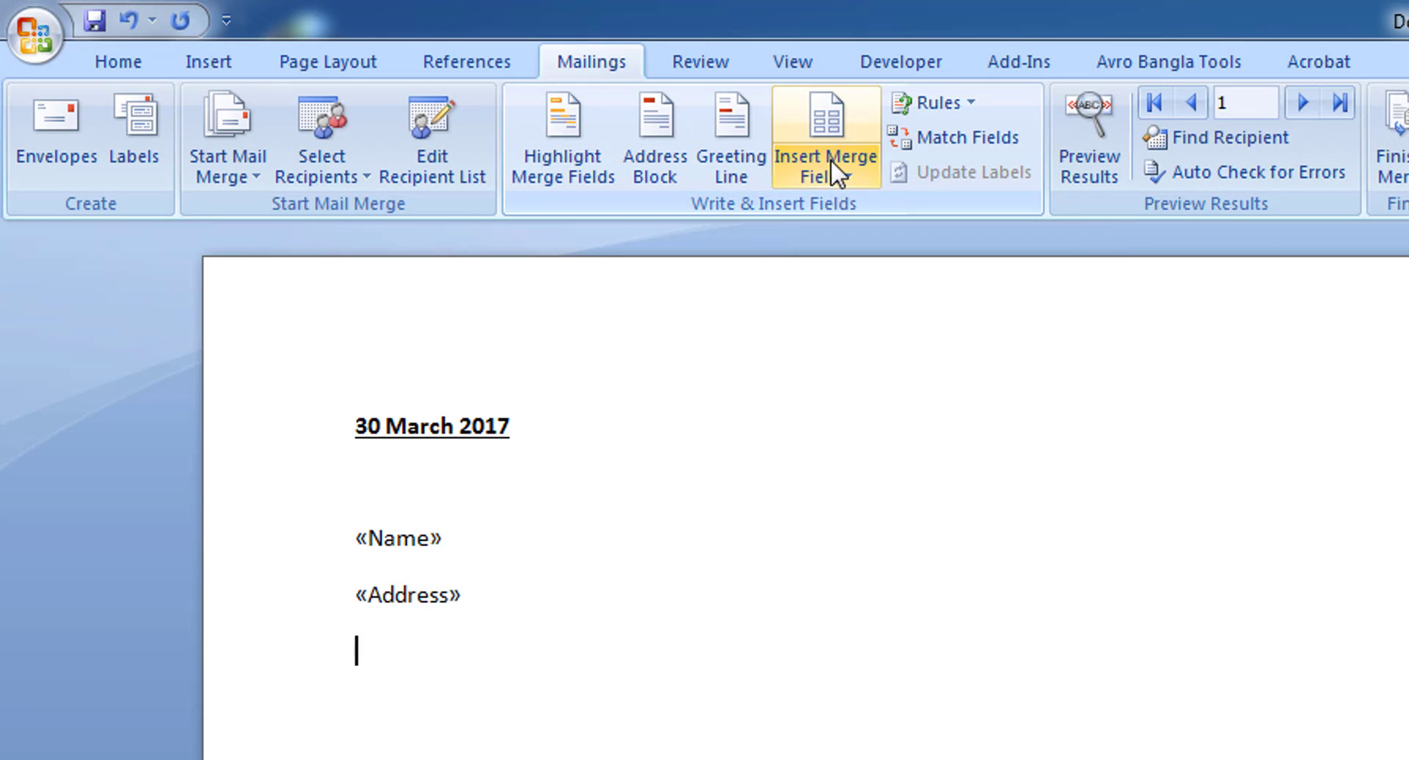
left_click(832, 163)
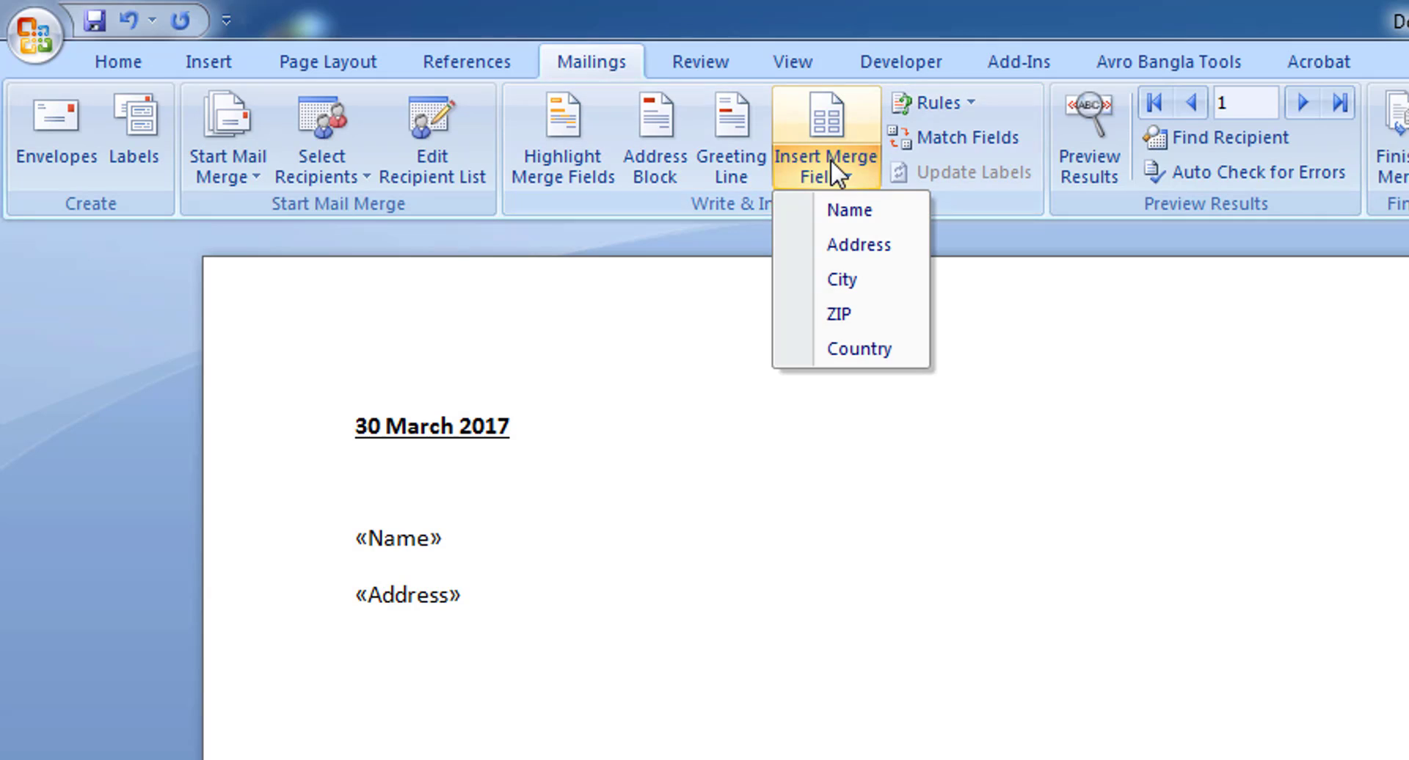
left_click(851, 294)
key("Return")
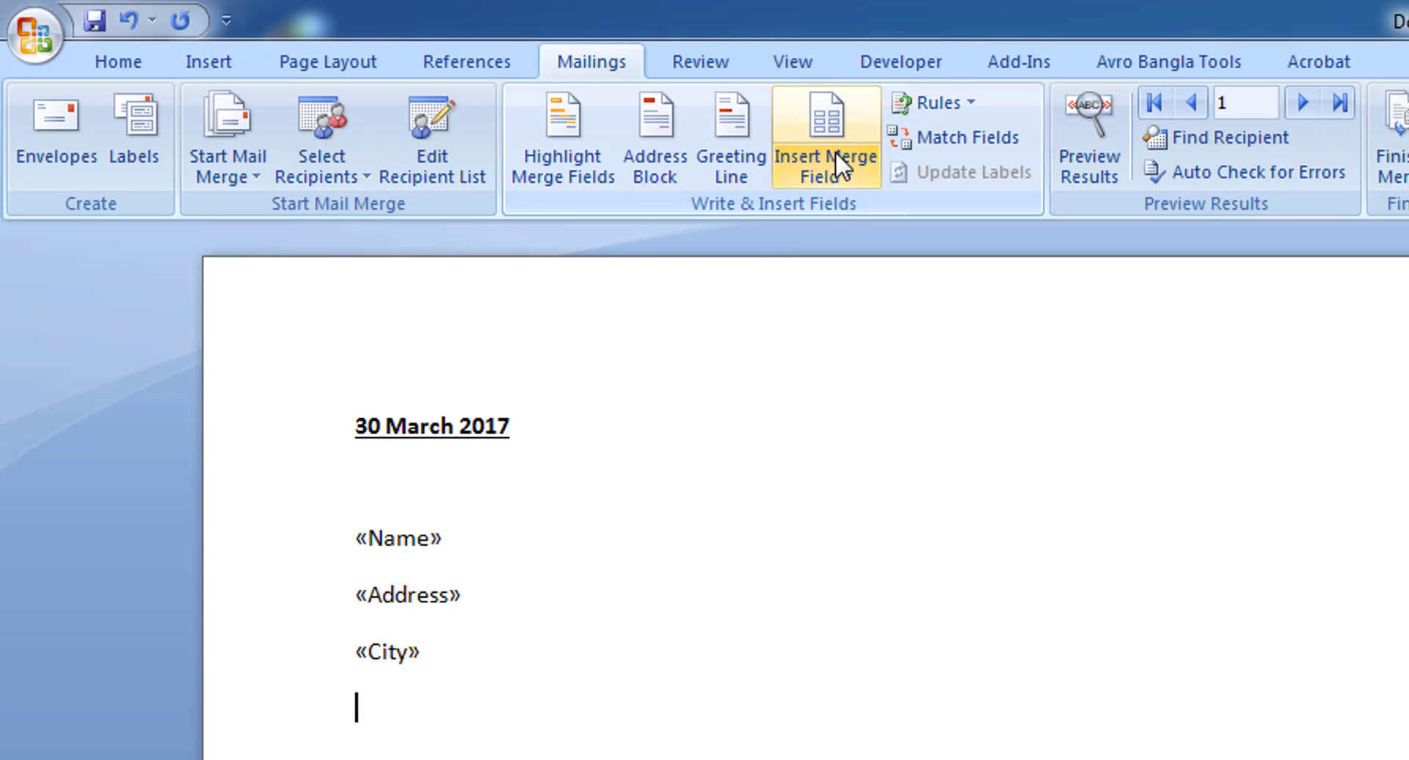
- Insert the ZIP merge field twice directly after the City field on the same line
left_click(488, 637)
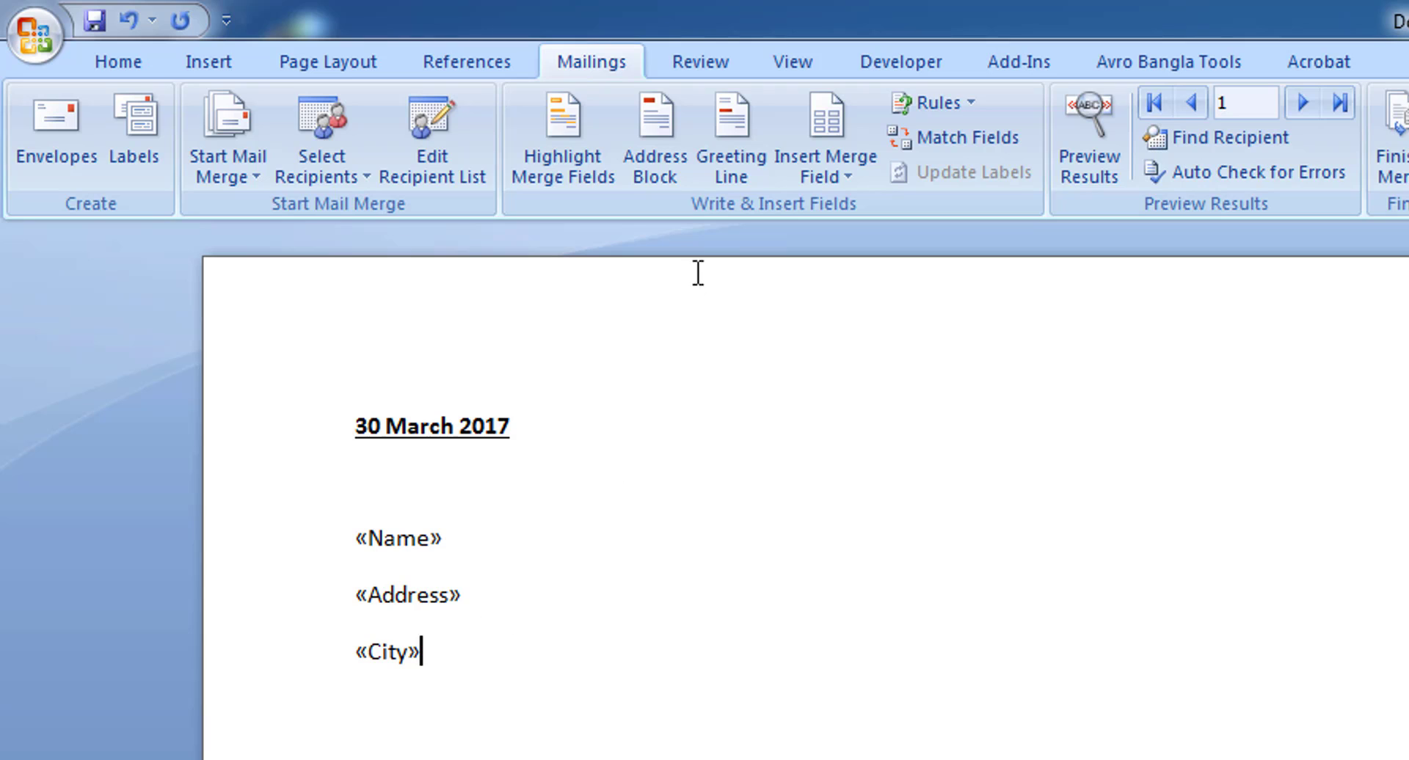
left_click(813, 124)
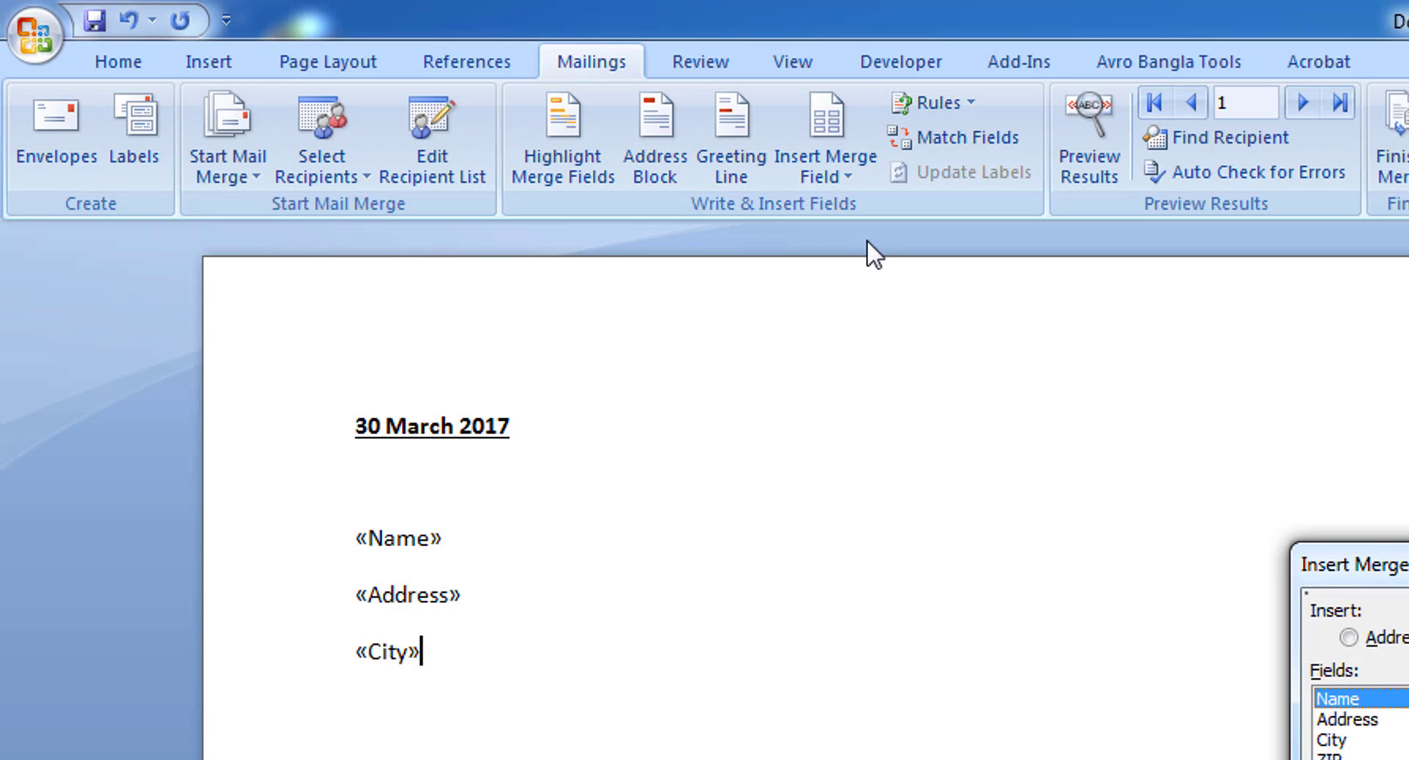
left_click(1341, 758)
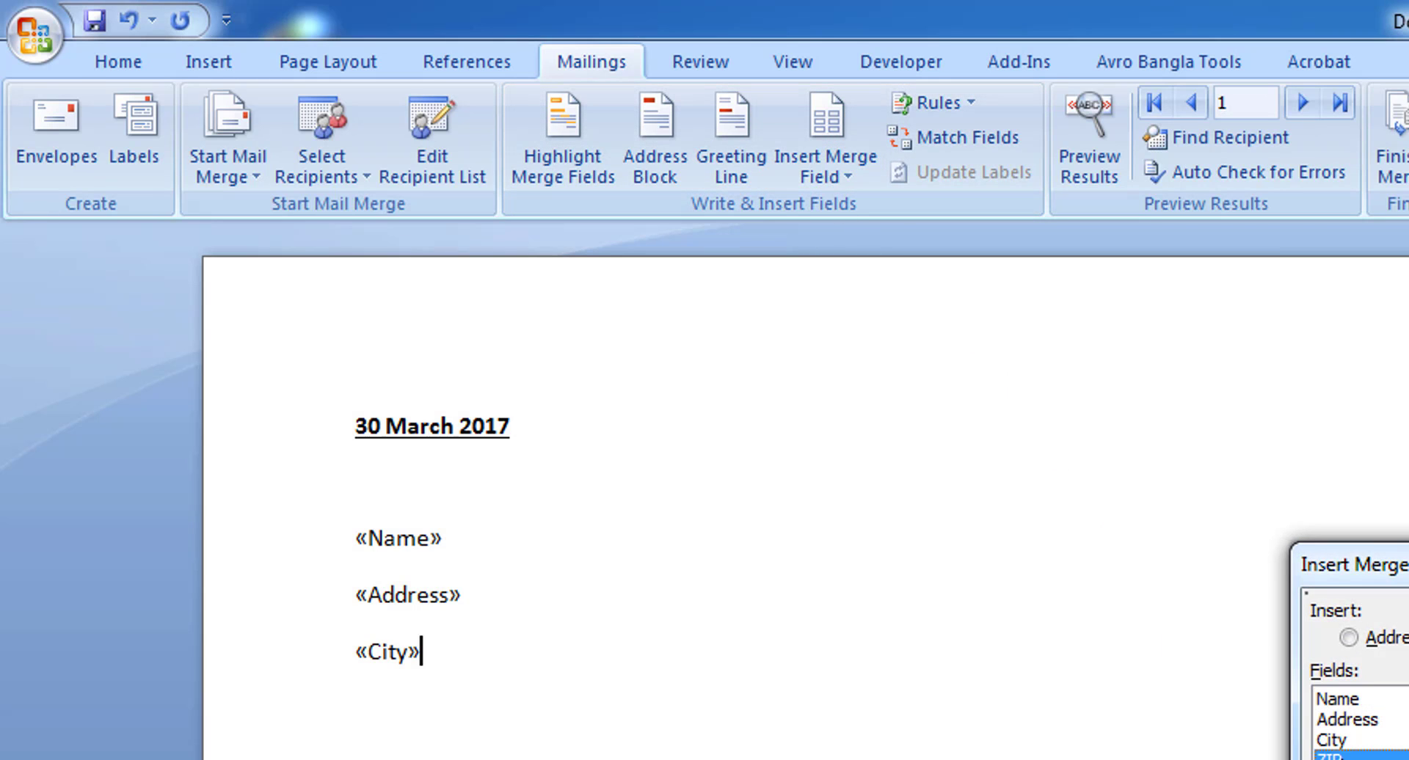
double_click(1341, 757)
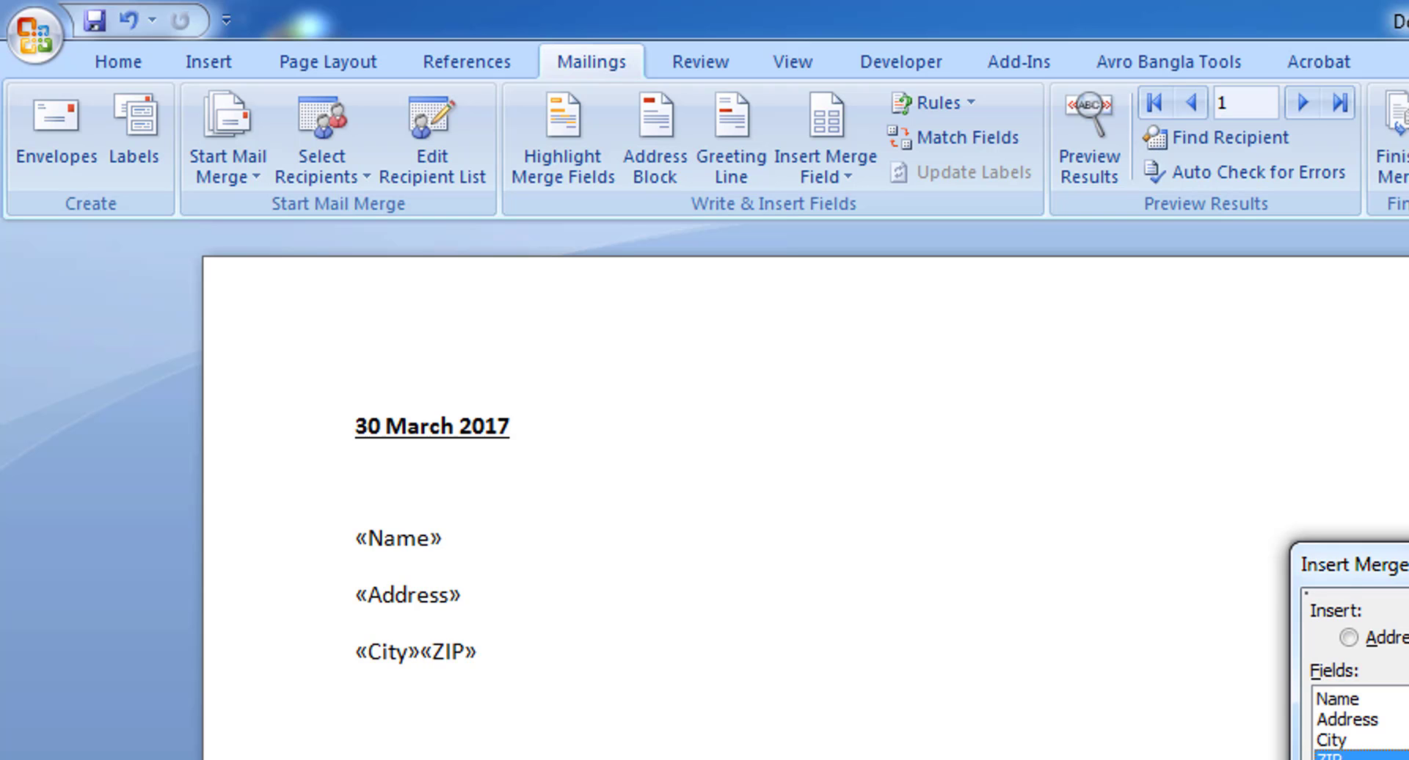
key("Return")
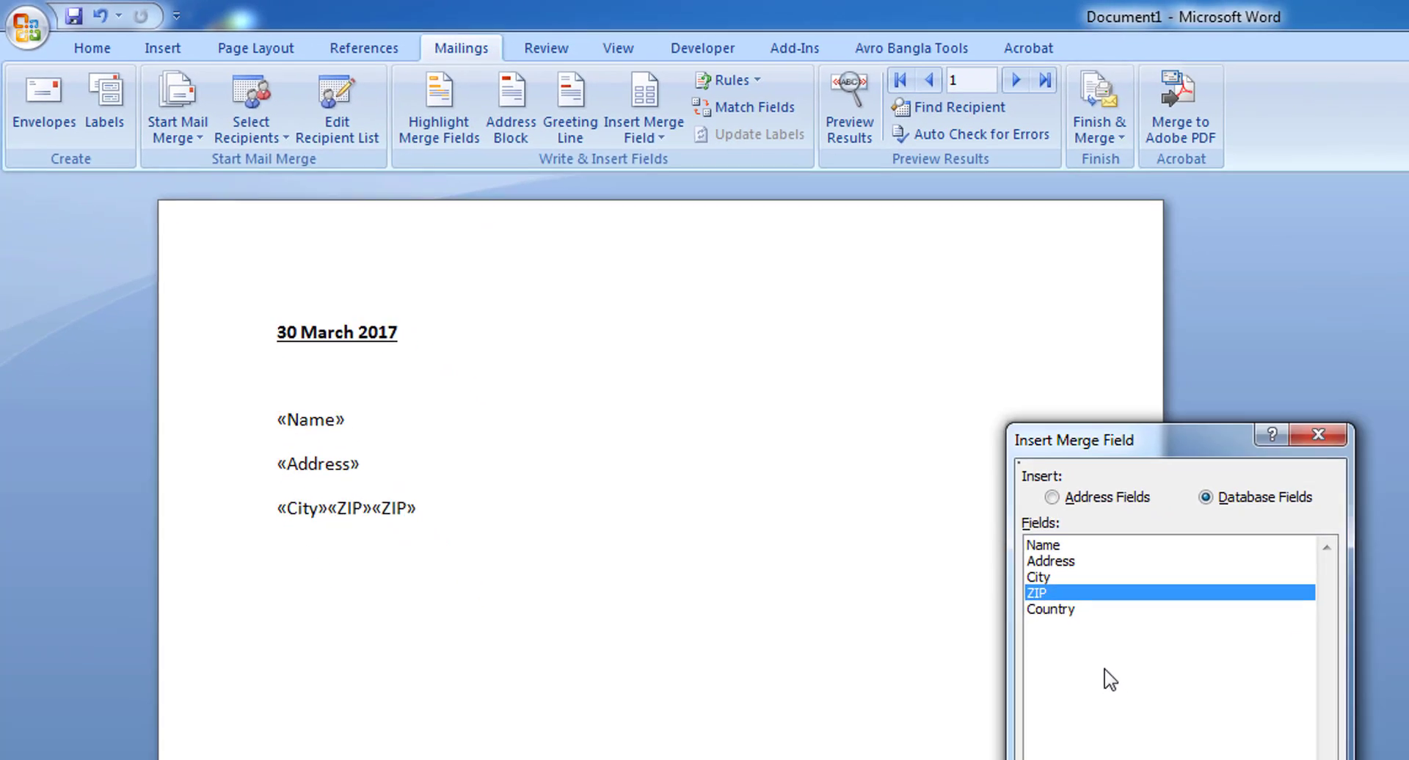
- Insert the Country merge field after the ZIP fields and move it to its own line below them
left_click(977, 563)
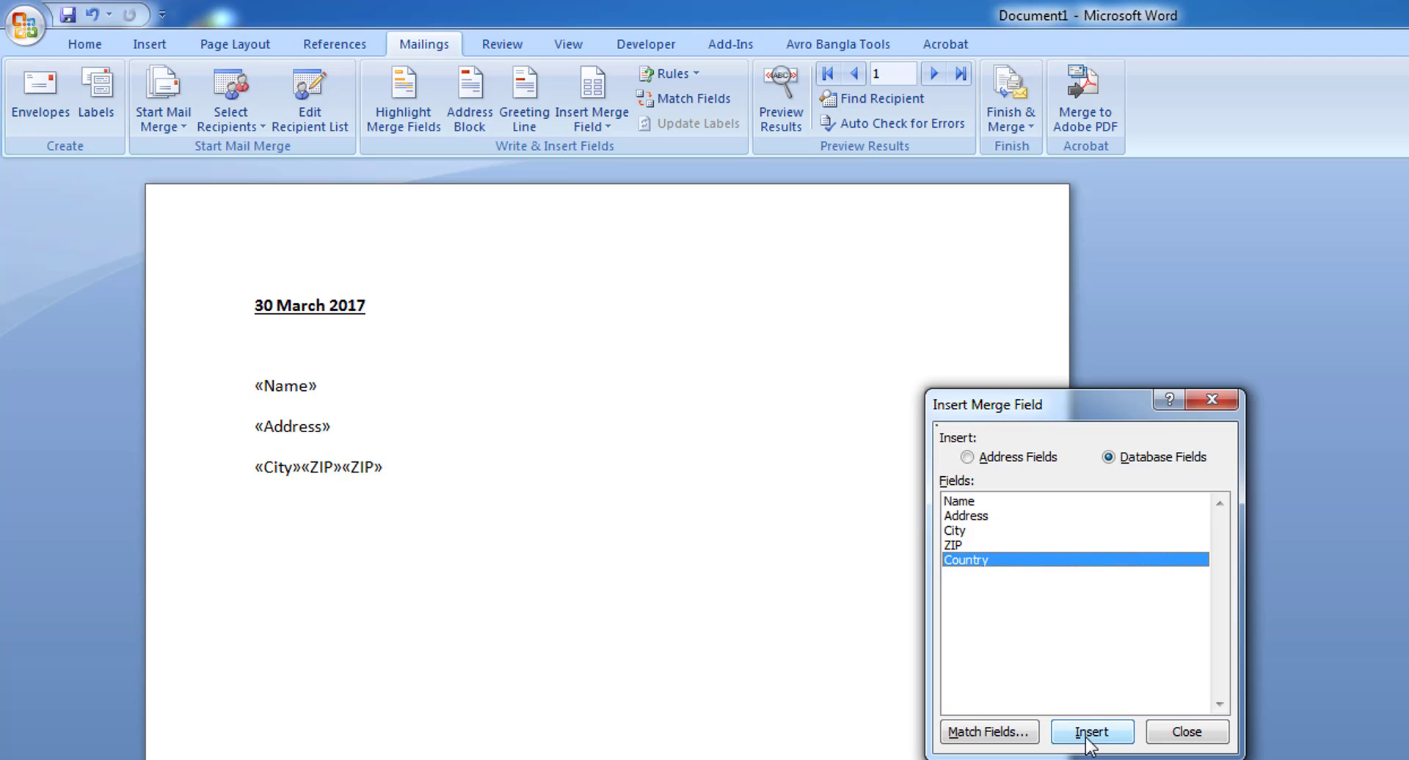
left_click(1090, 731)
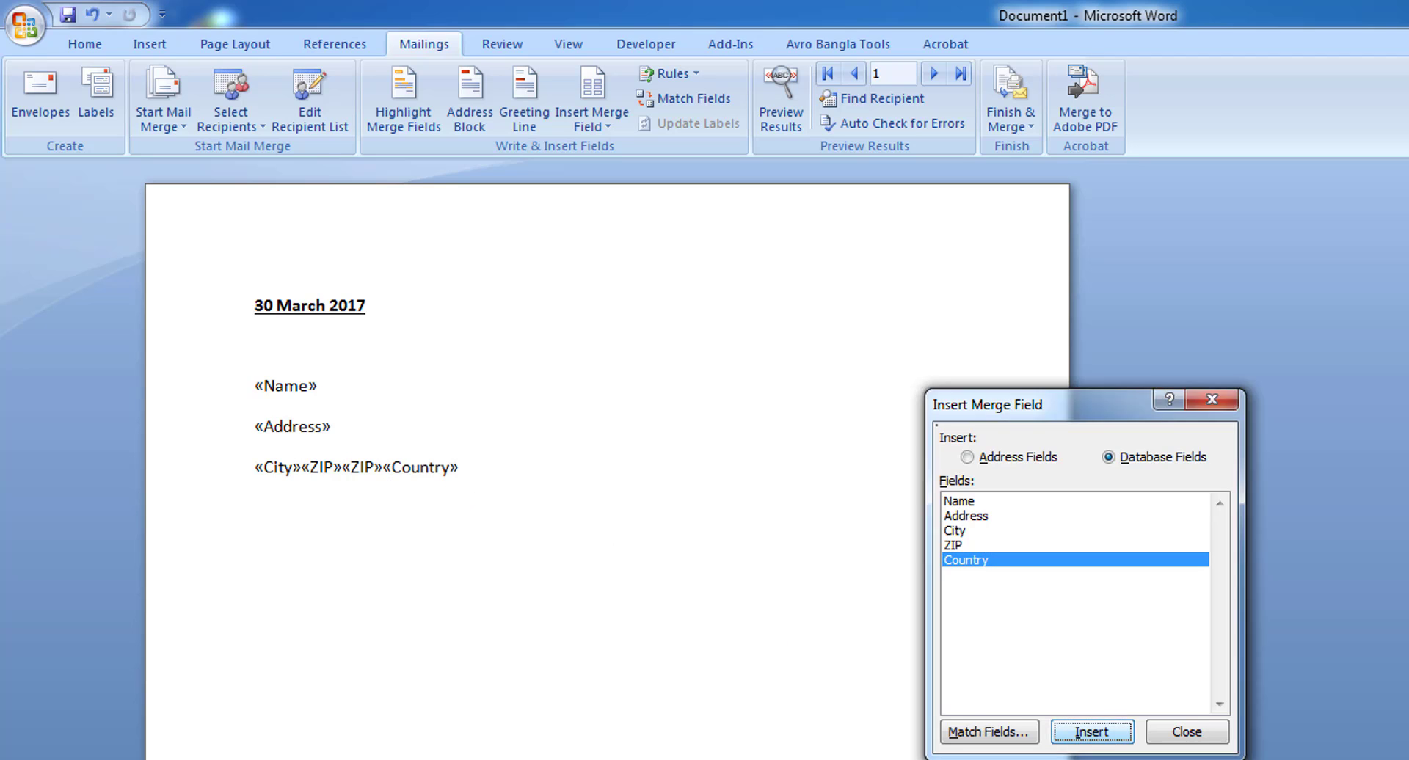
left_click(1173, 729)
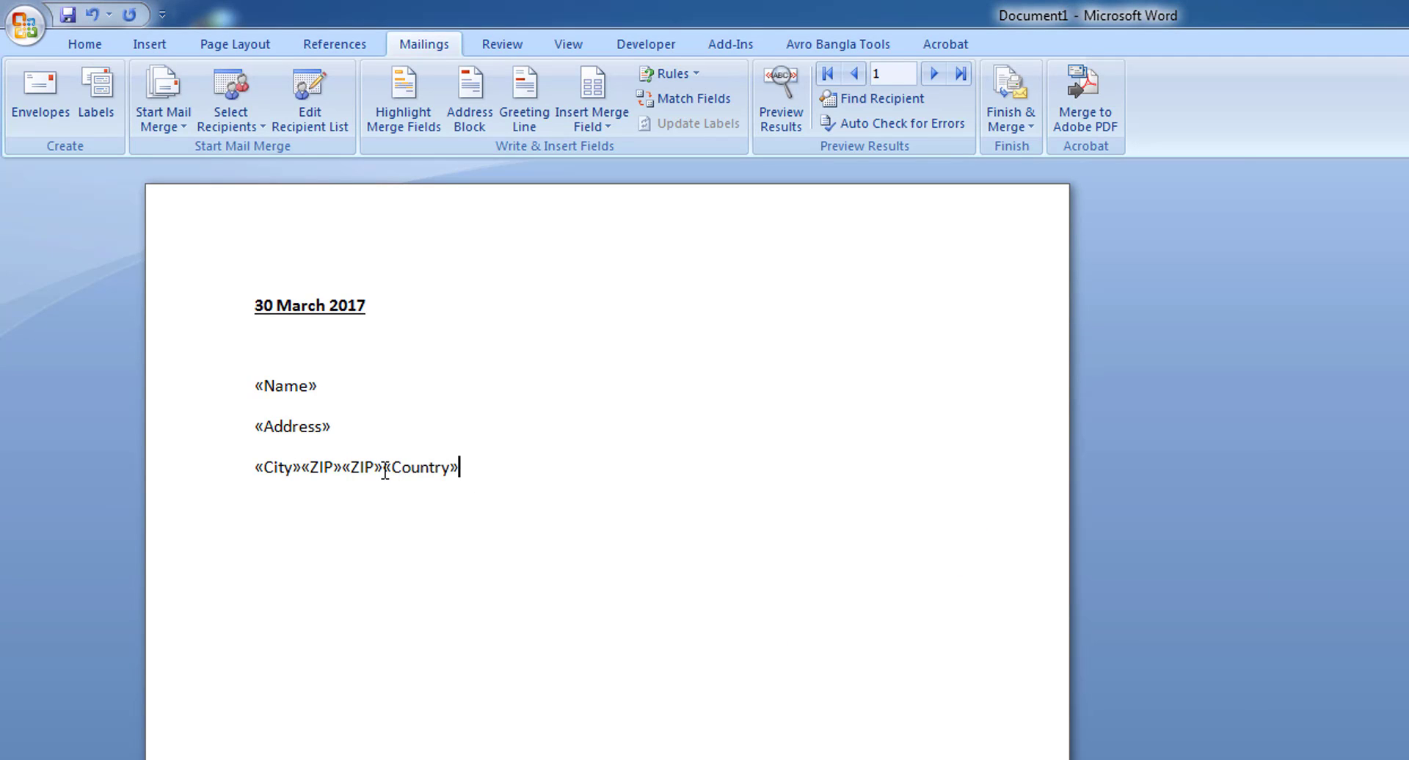
left_click(389, 471)
key("Return")
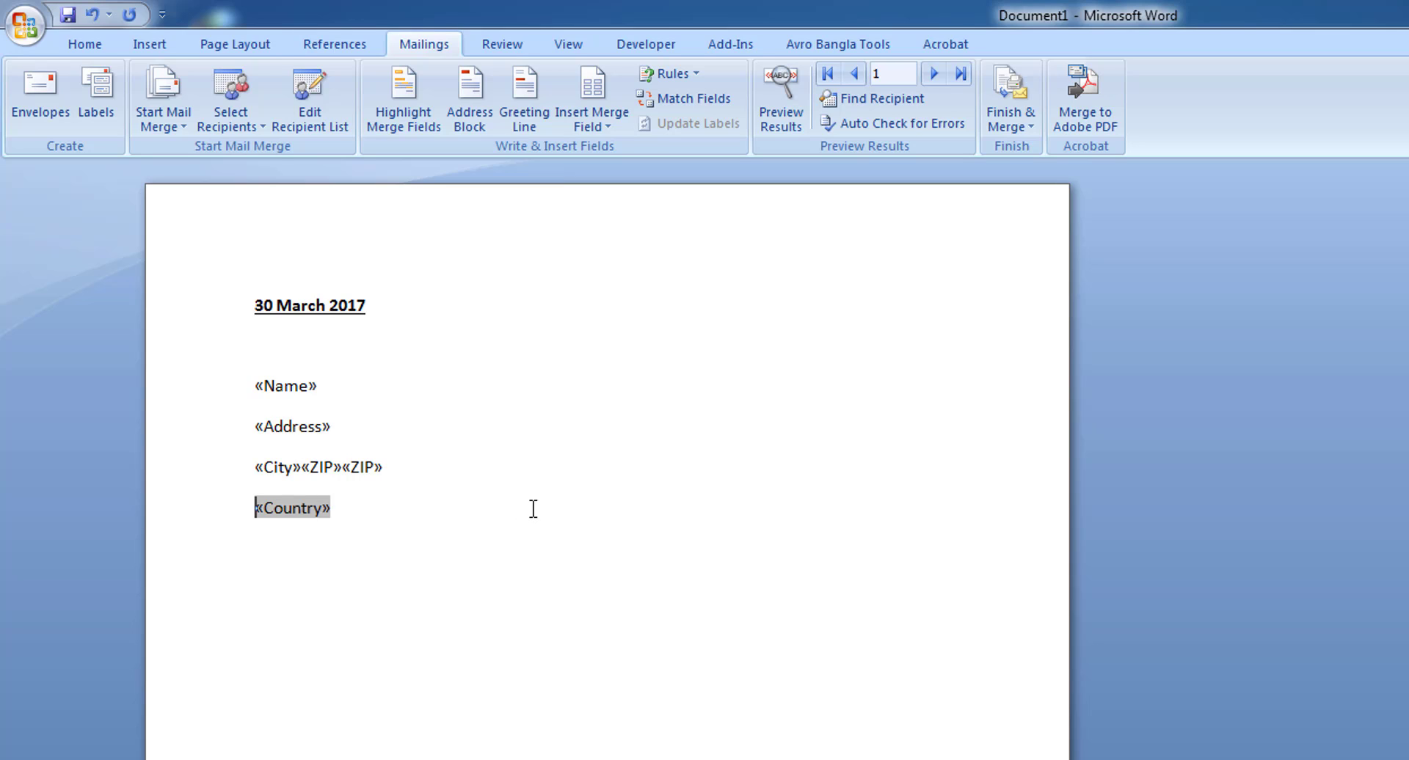
- Add a greeting line below the Country field reading "Dear" followed by the Name merge field and a comma
key("End")
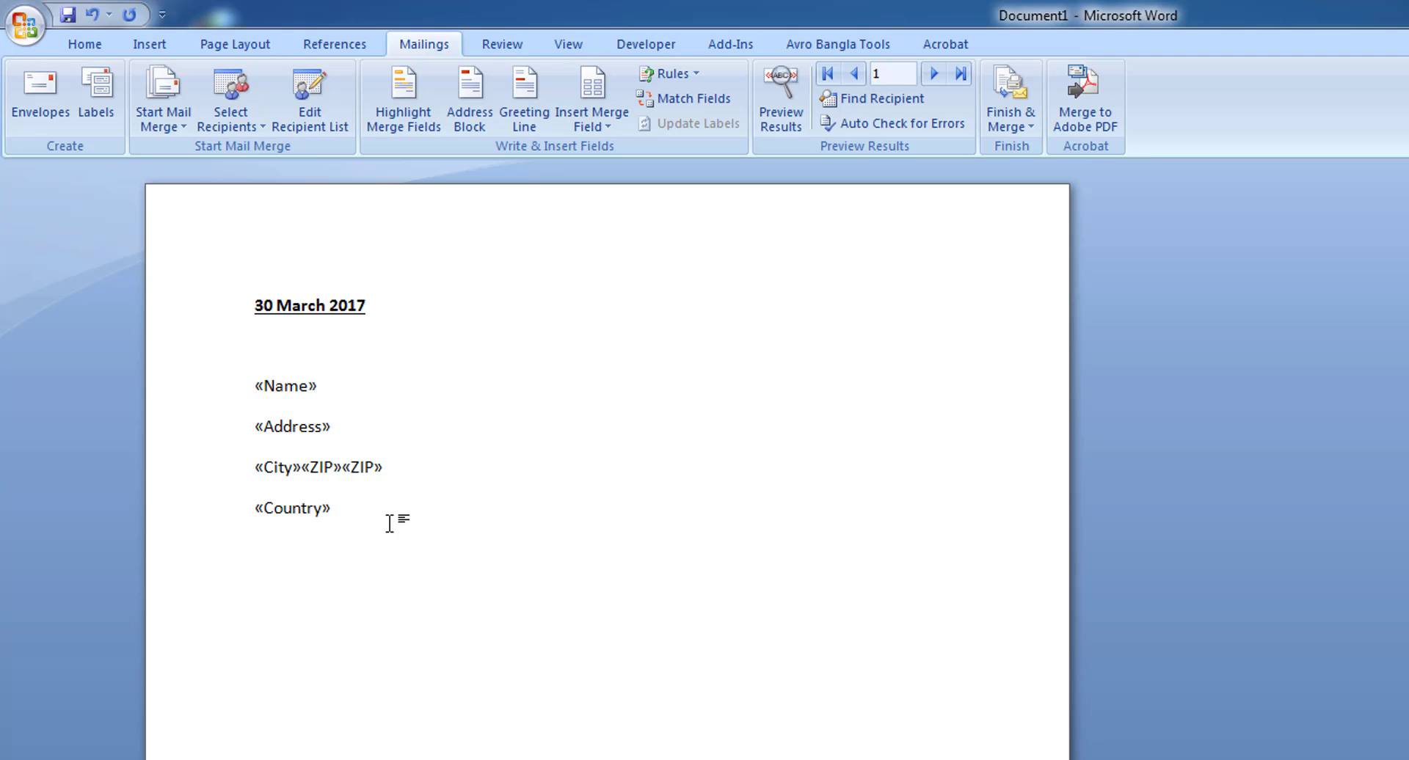
key("Return")
type("Dear")
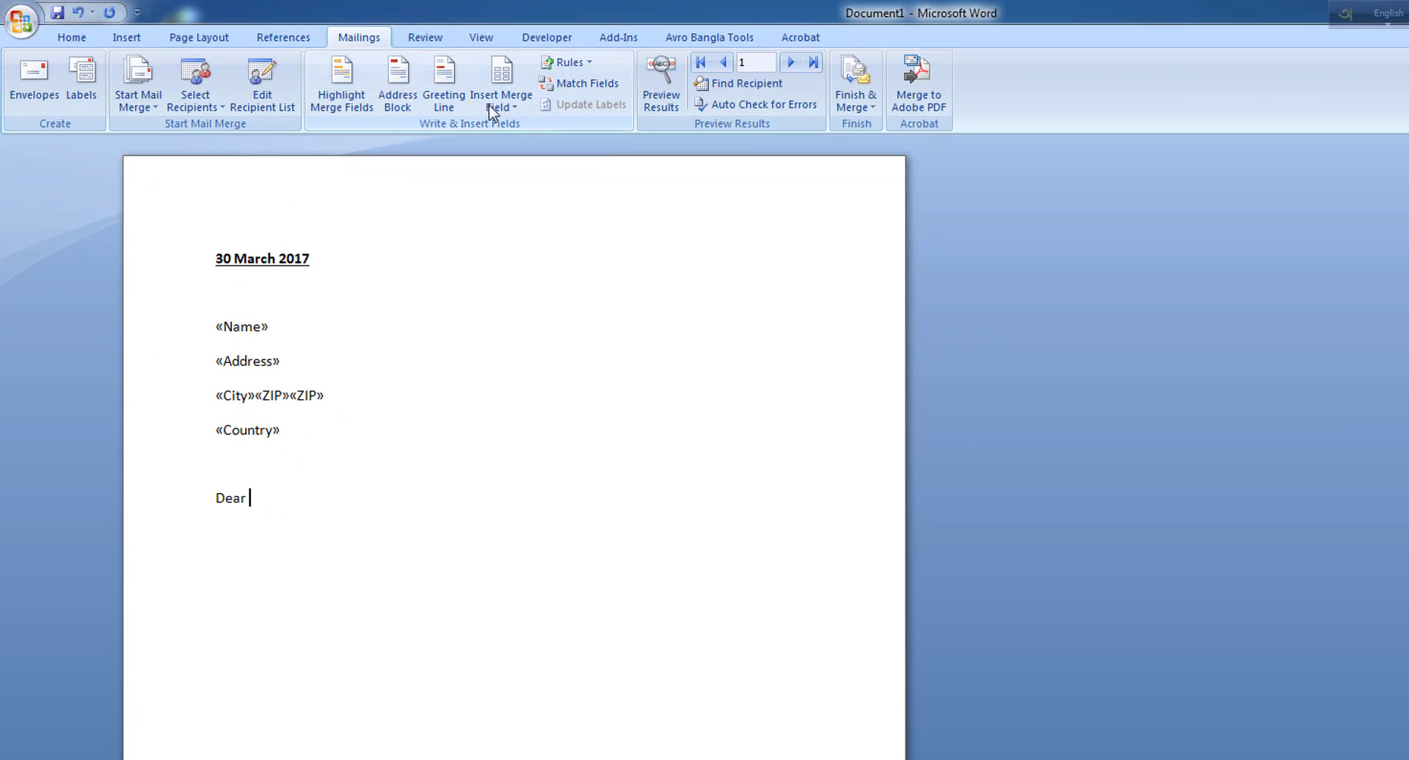
left_click(497, 106)
left_click(499, 130)
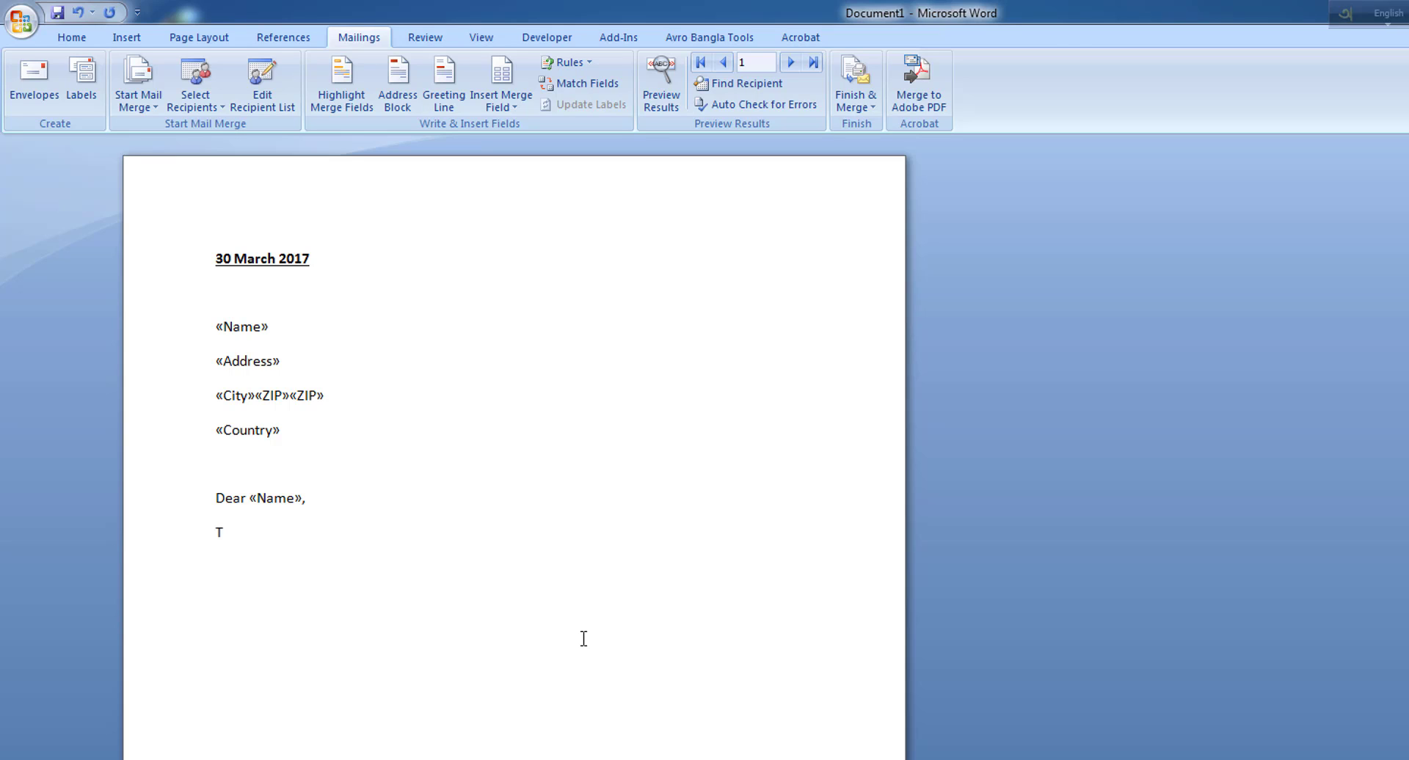
- Write the body line "Thank you for watching this video." and close the letter with "Regards," and "Name" on separate lines
type("ank you for watching")
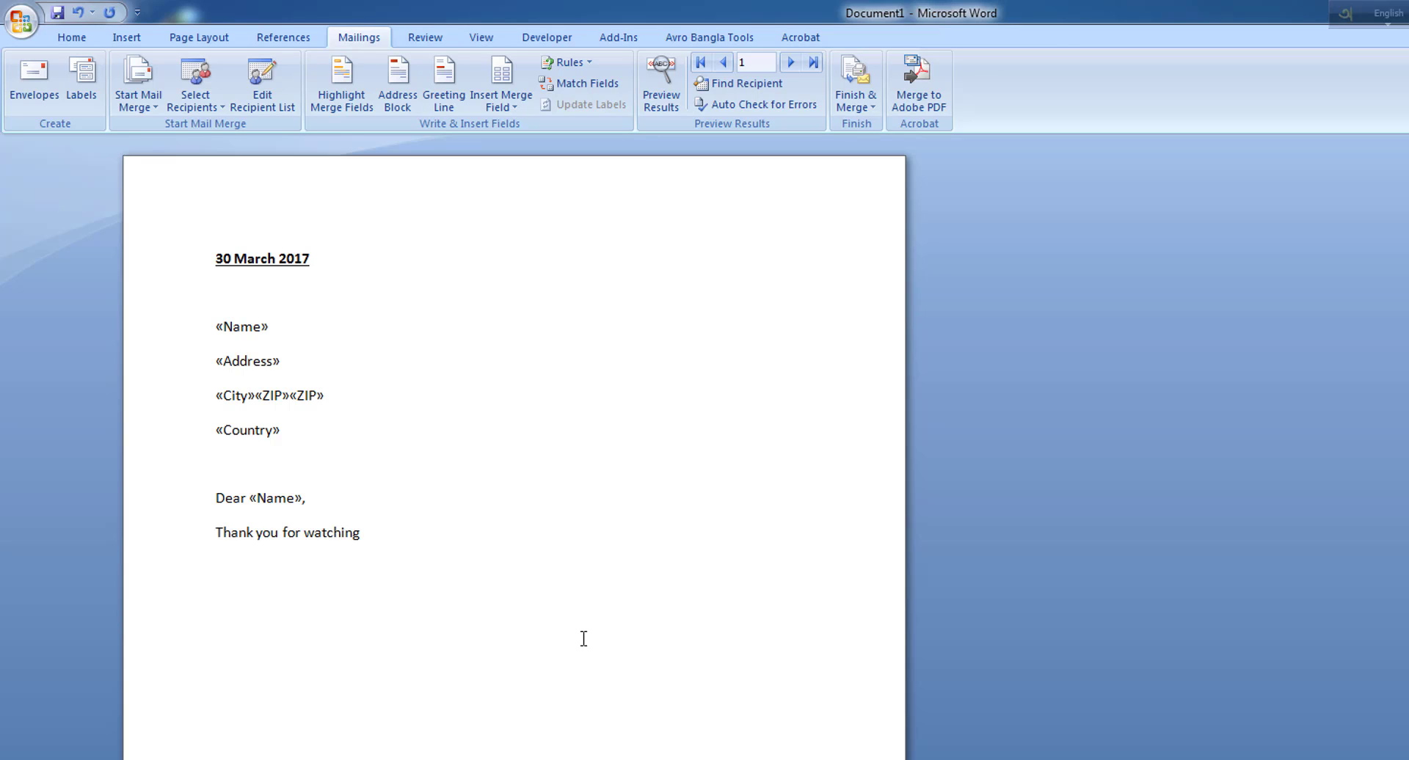
type(" this video.")
key("Return")
key("Return")
type("Rega")
type("rds,  ")
type("nam")
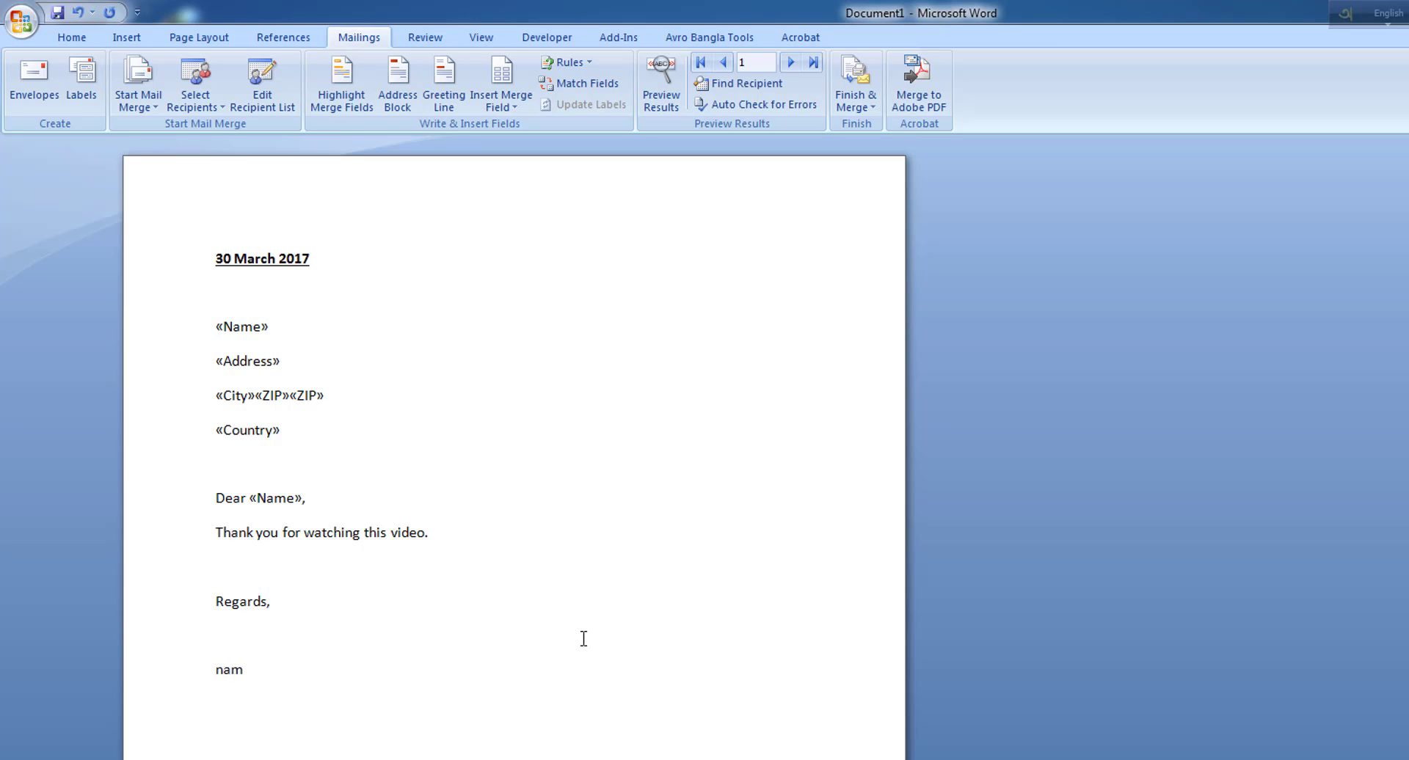
key("BackSpace")
key("BackSpace")
key("BackSpace")
type("Name")
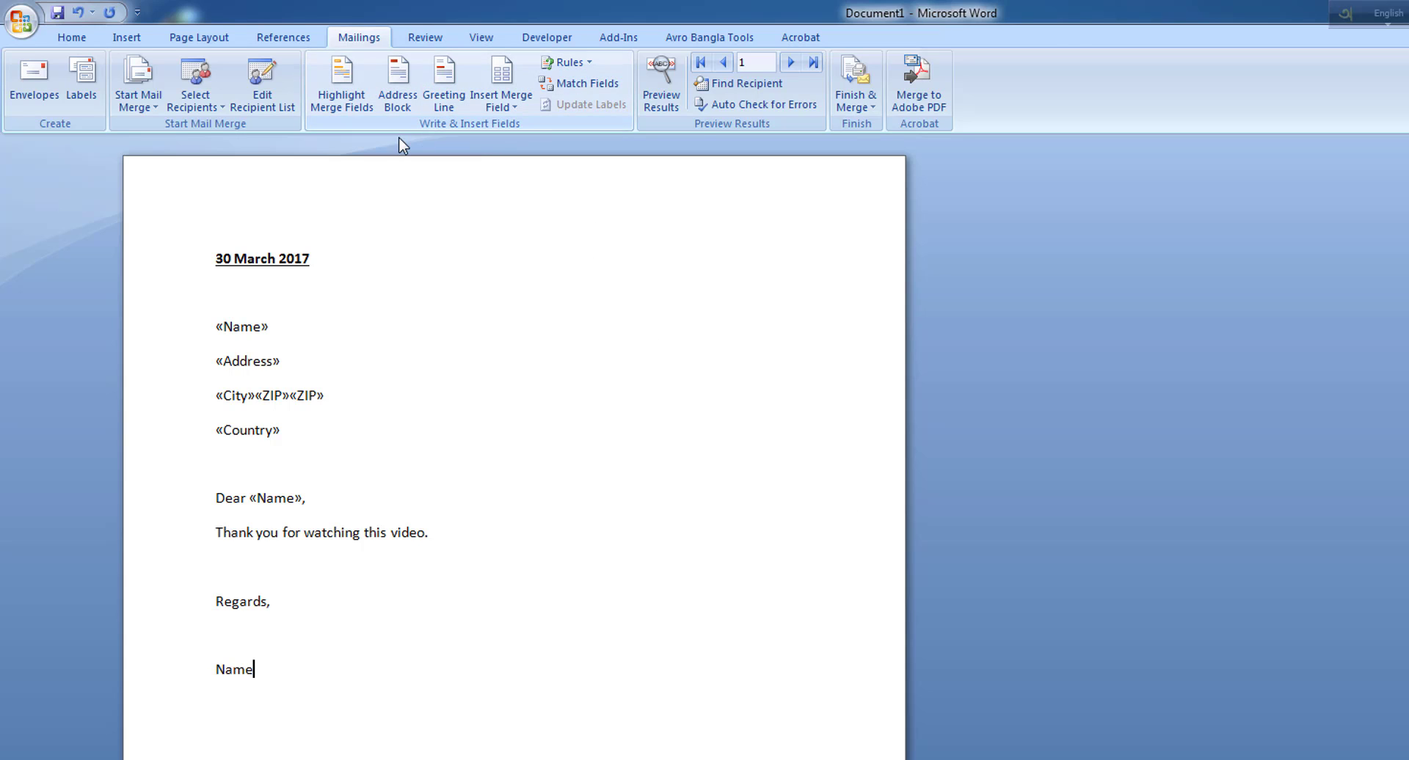
- Preview the merged letter briefly and delete the duplicate second ZIP field from the City line
left_click(672, 114)
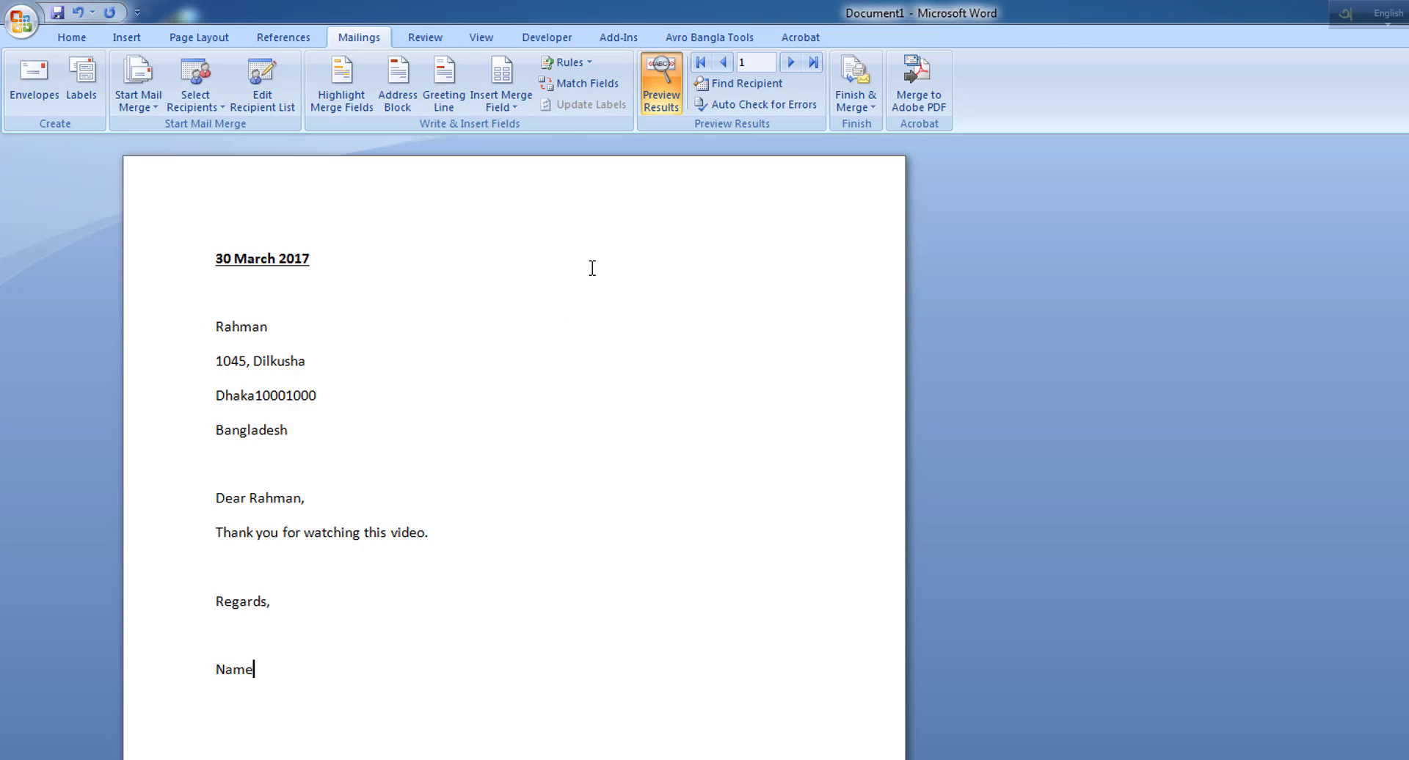
left_click(660, 84)
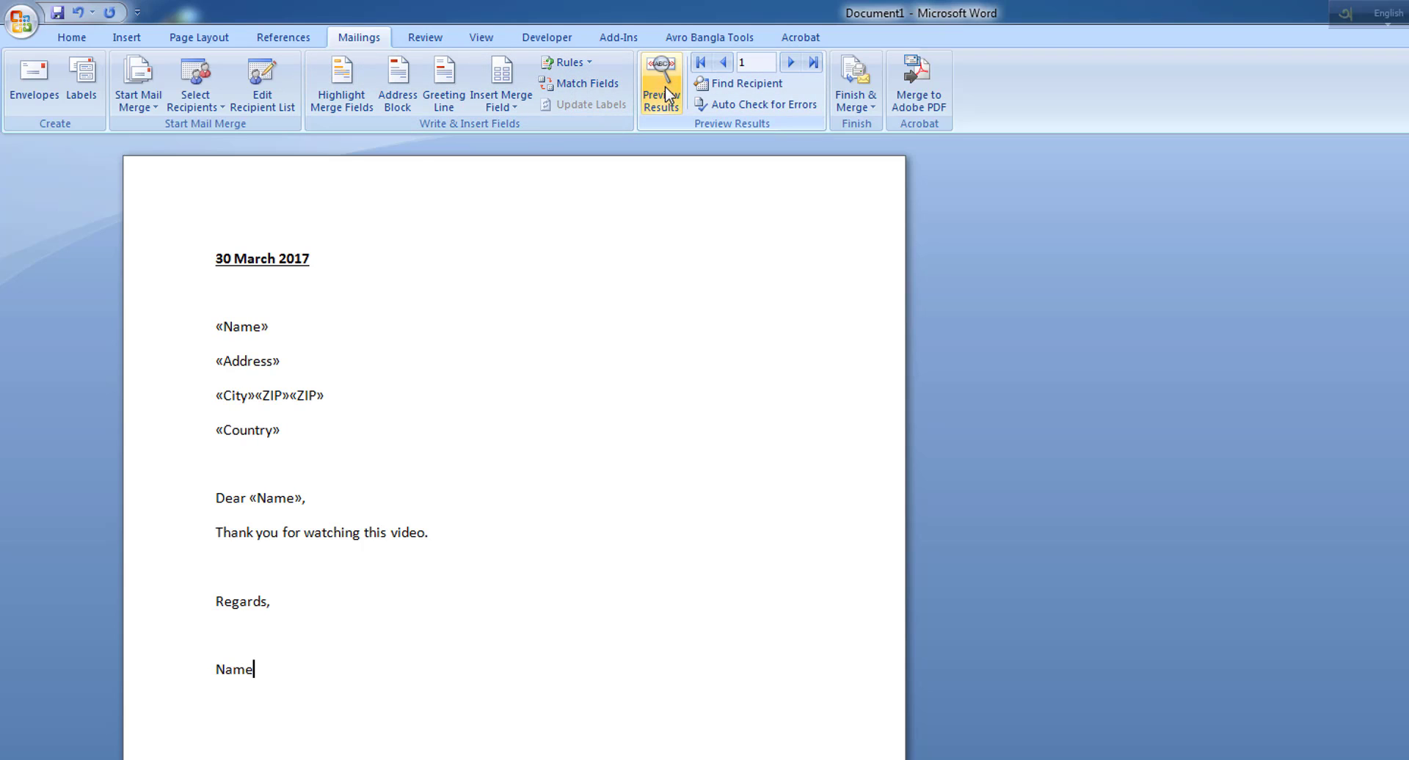
left_click(291, 397)
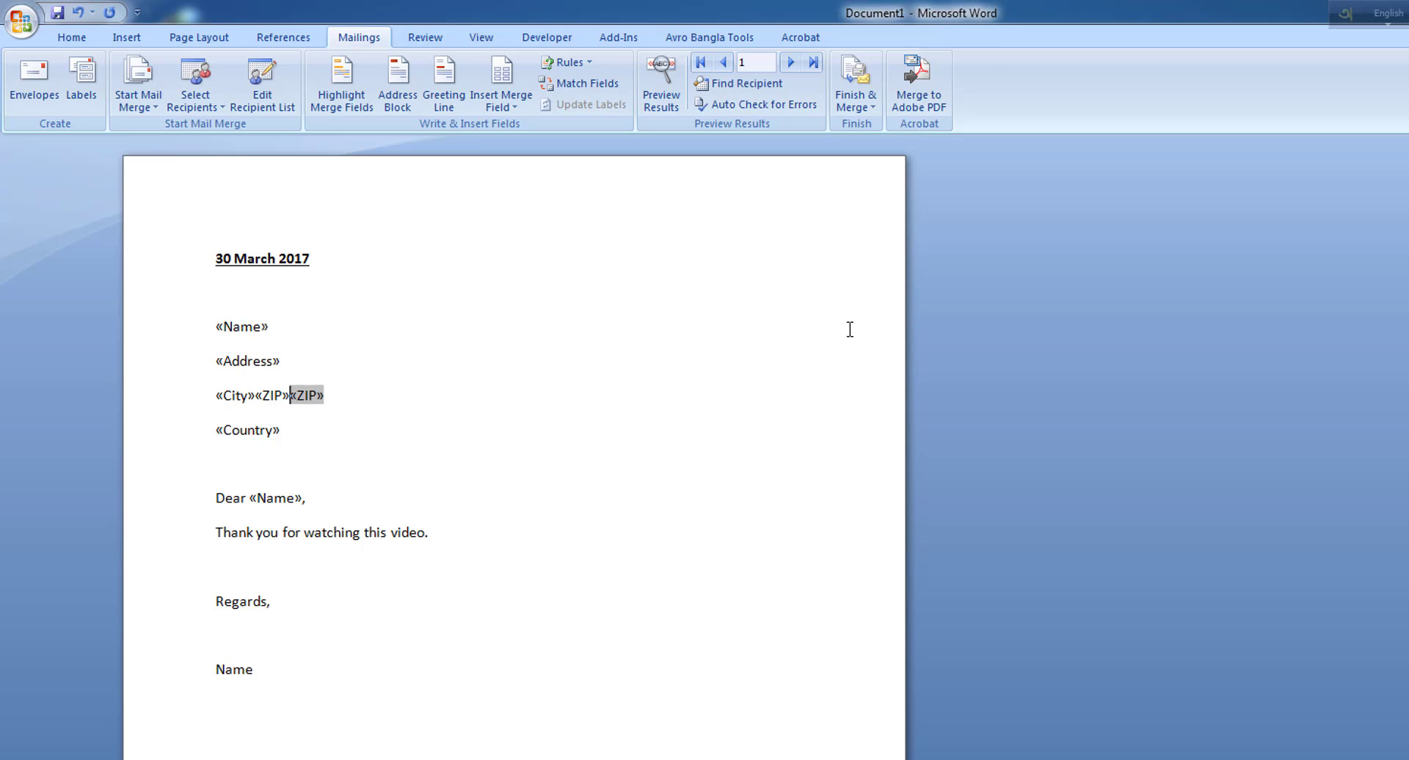
key("shift+Left")
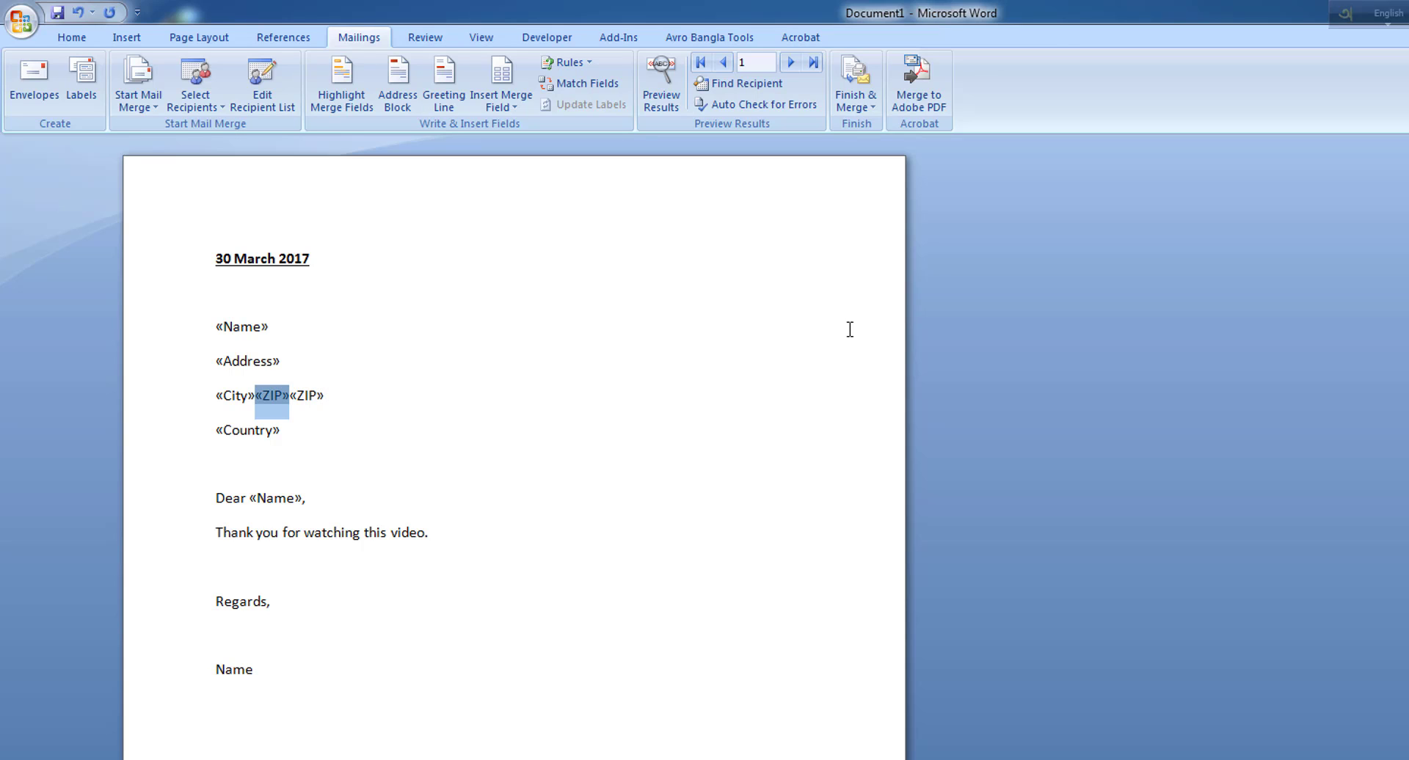
key("Right")
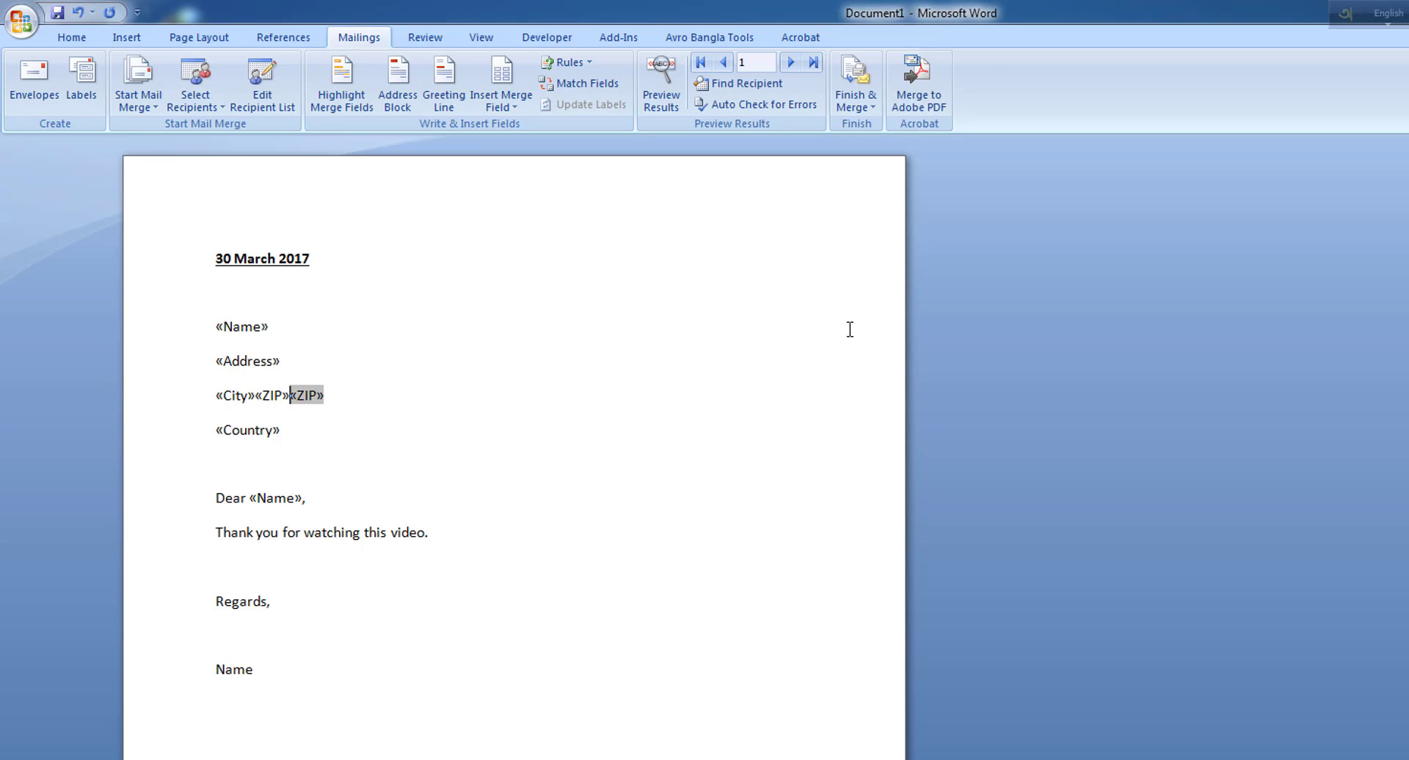
key("shift+Right")
key("Delete")
- Preview the merge results, going through the recipient letters up to record 8 and back to record 1
left_click(668, 81)
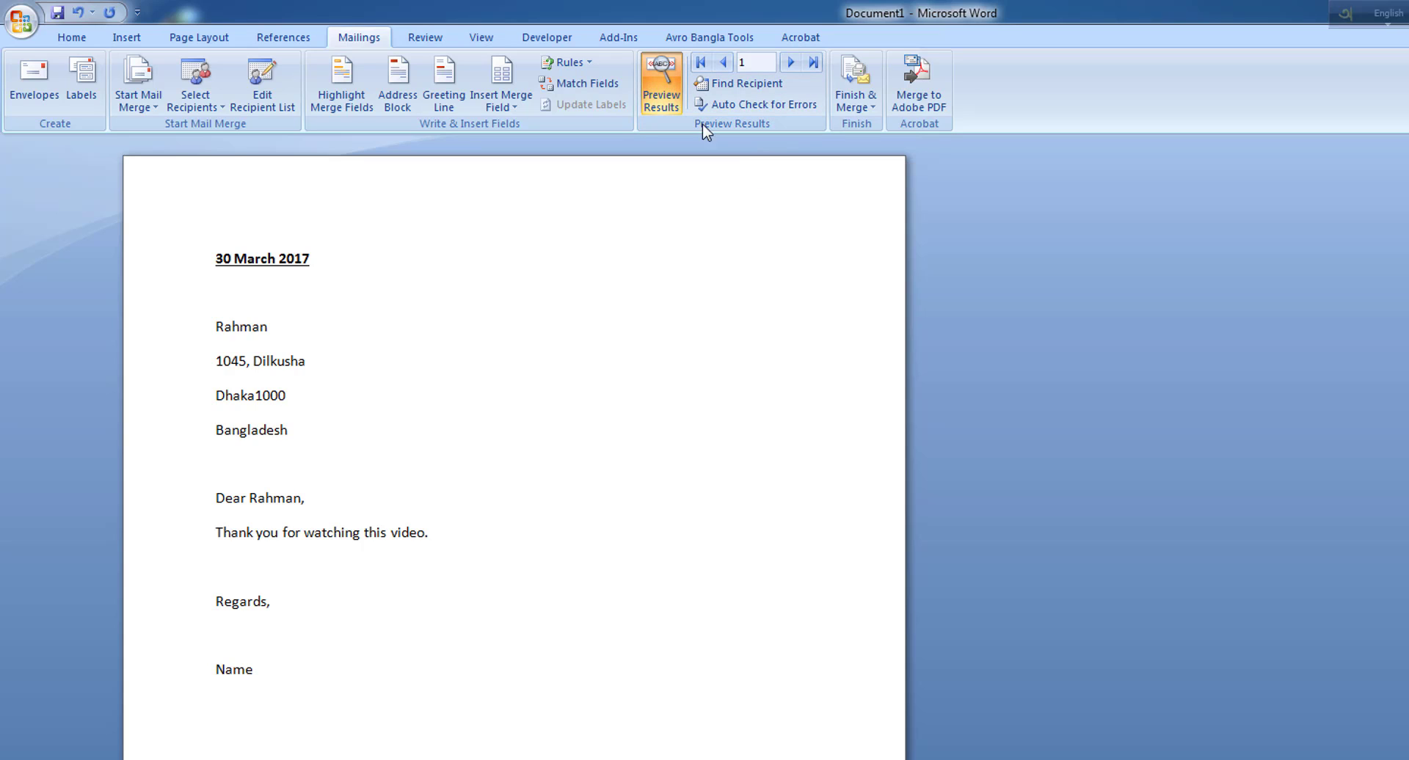
left_click(783, 62)
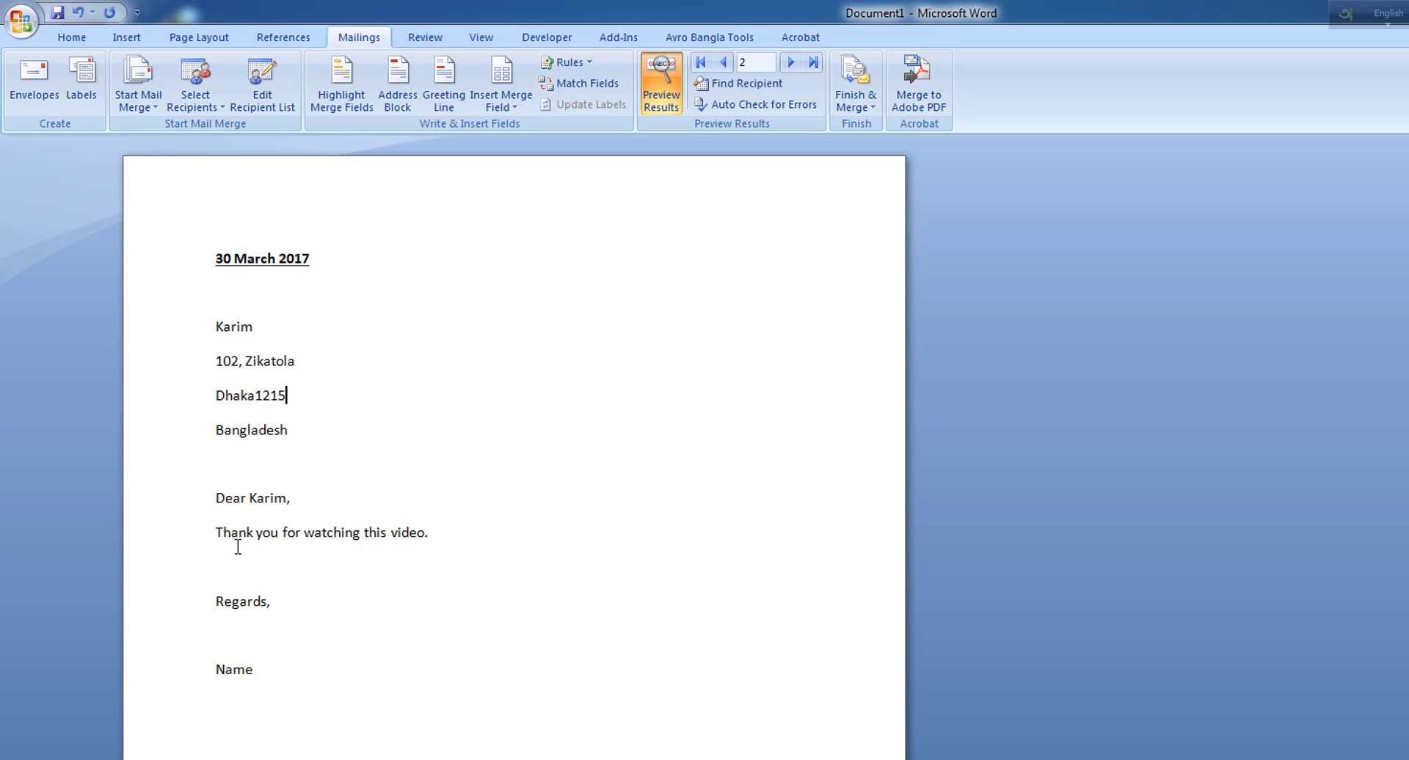
left_click(789, 63)
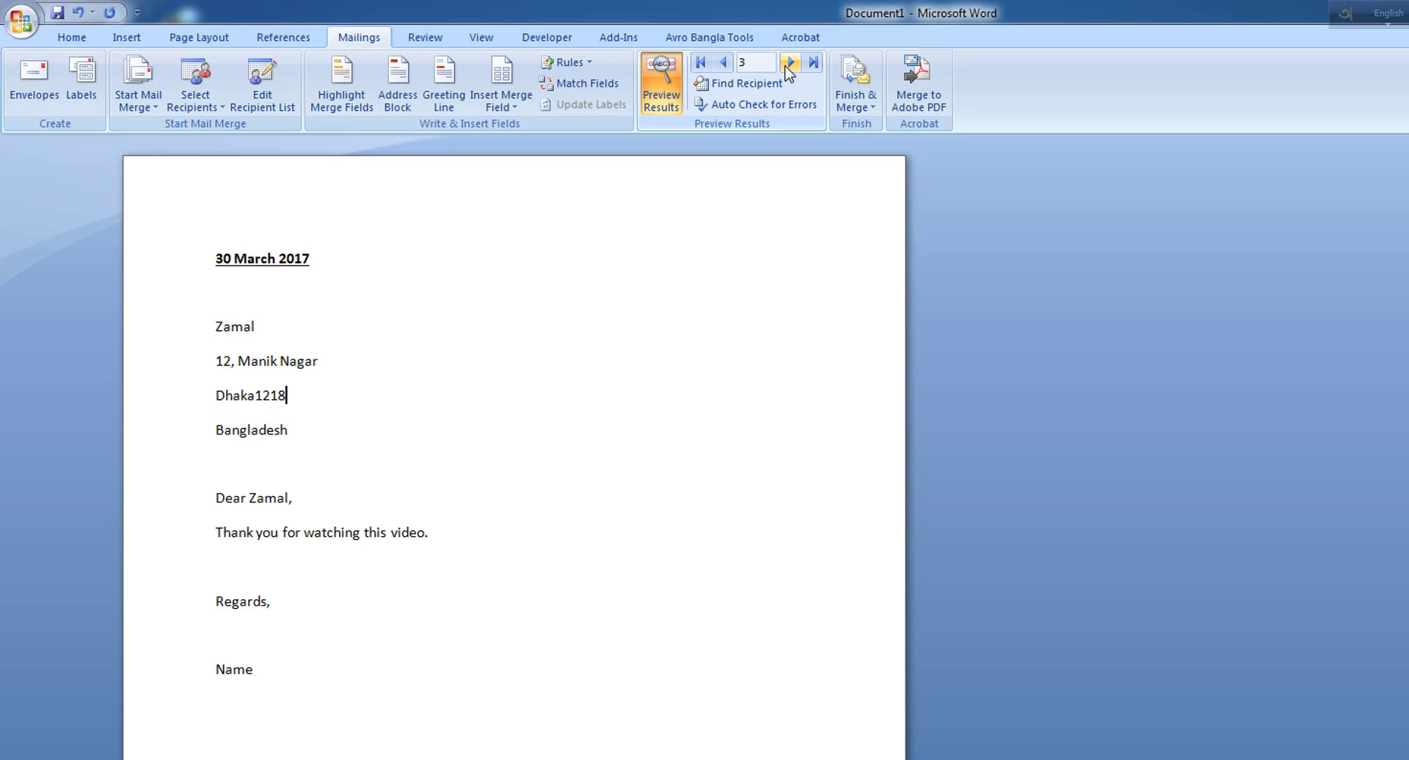
left_click(789, 63)
left_click(789, 63)
left_click(789, 63)
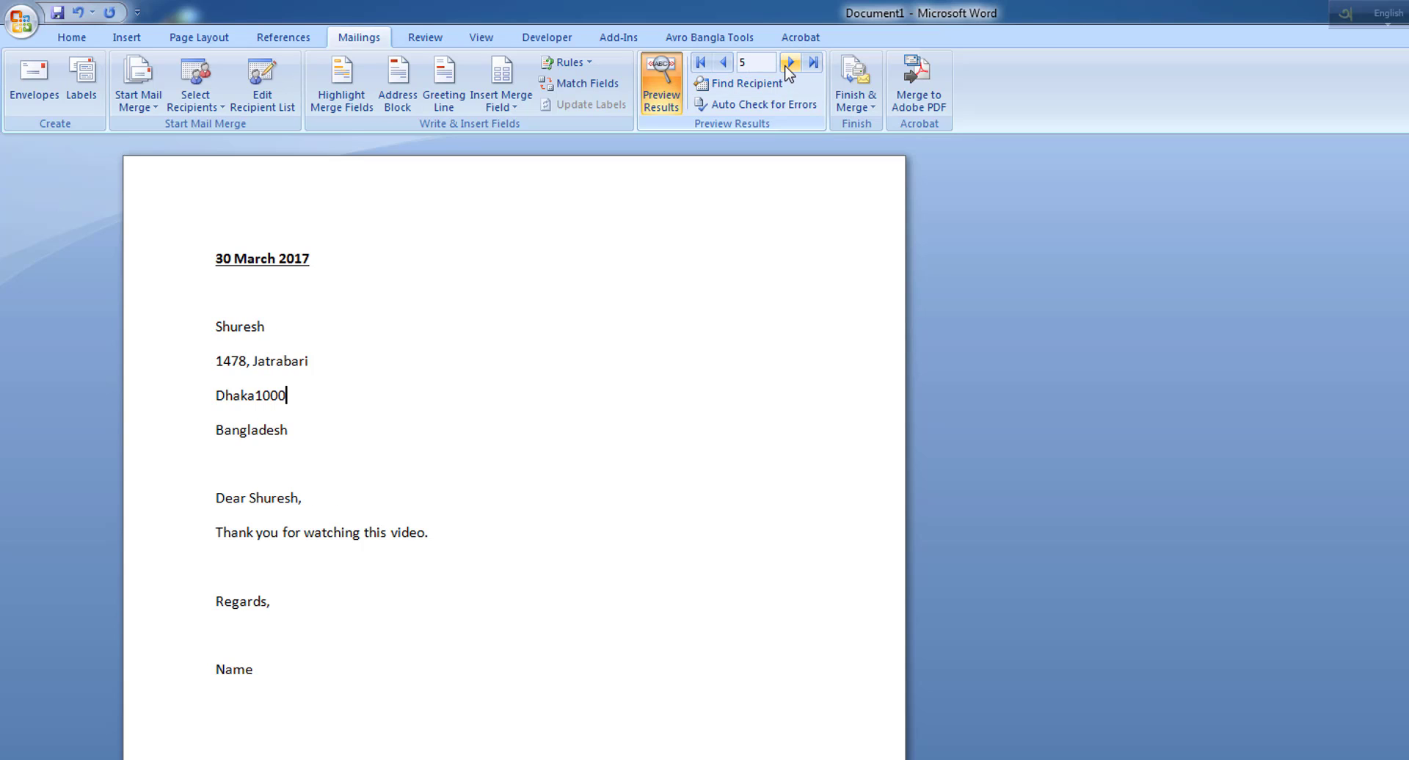
left_click(789, 63)
left_click(789, 63)
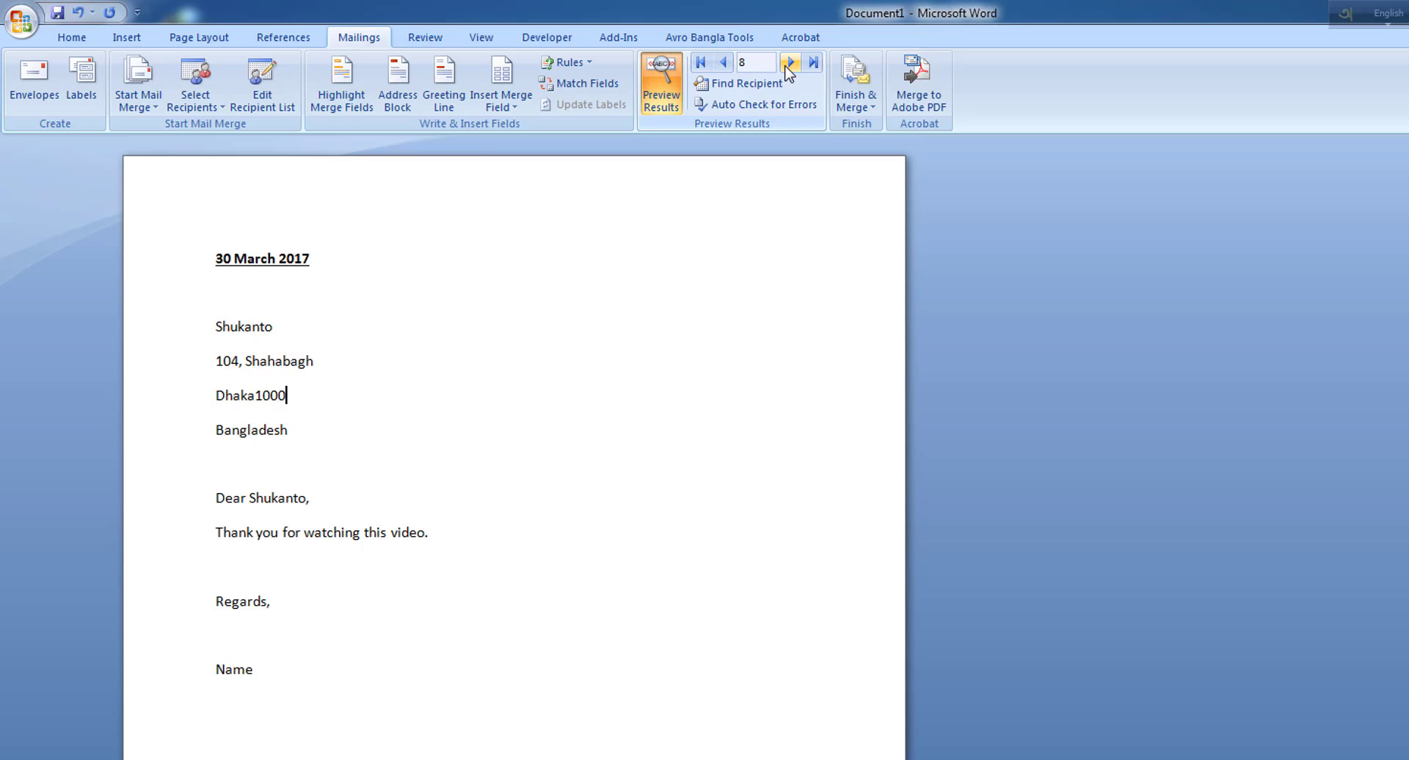
left_click(724, 64)
left_click(724, 64)
left_click(726, 64)
left_click(726, 64)
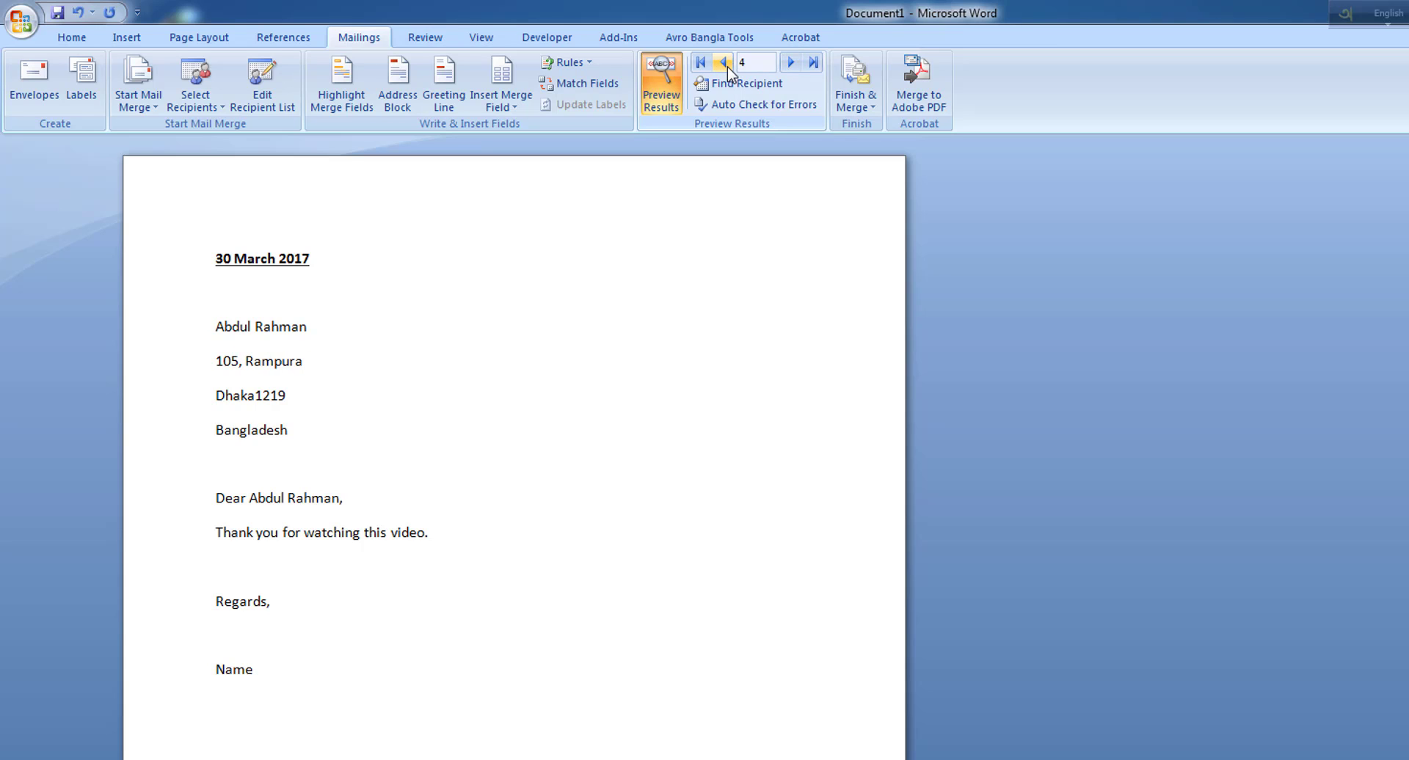
left_click(725, 64)
left_click(726, 64)
left_click(724, 64)
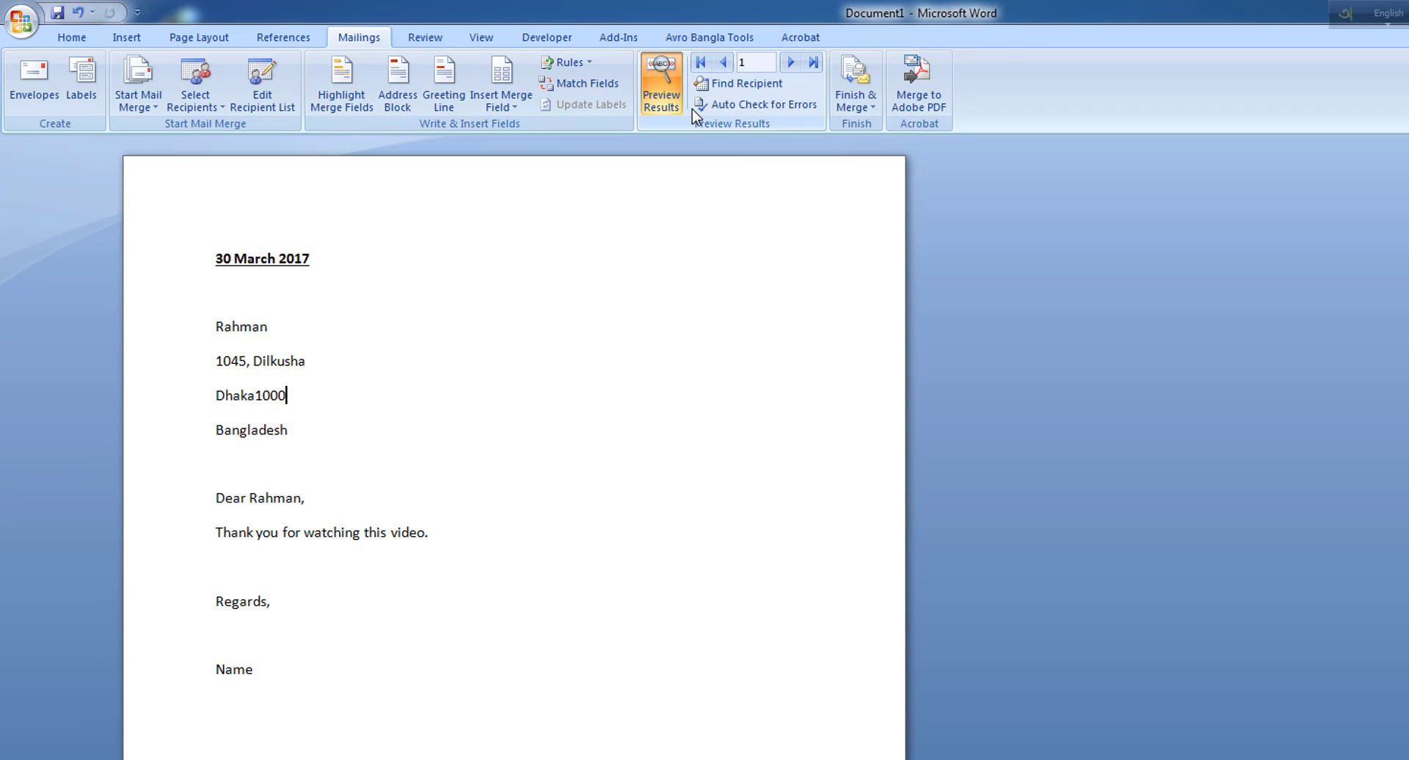
left_click(871, 110)
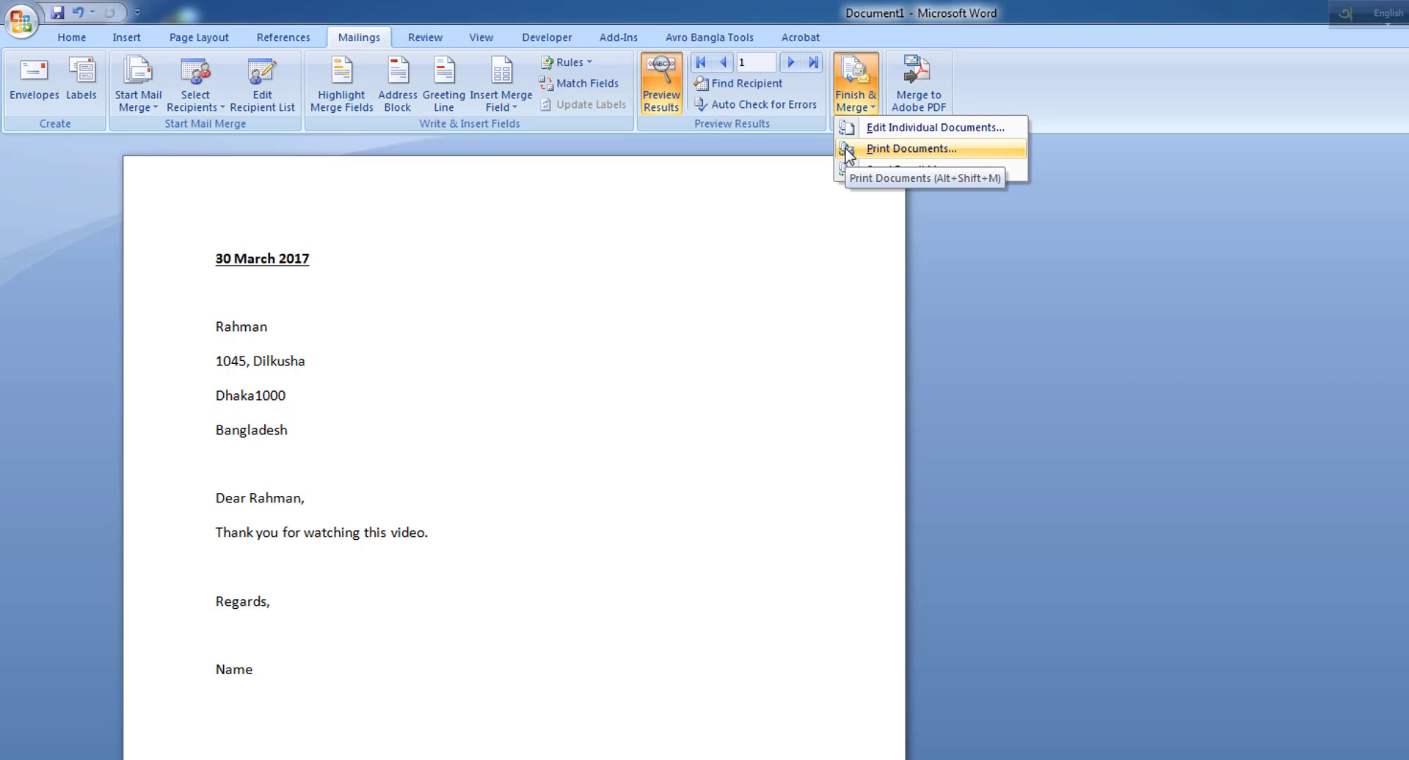
left_click(946, 152)
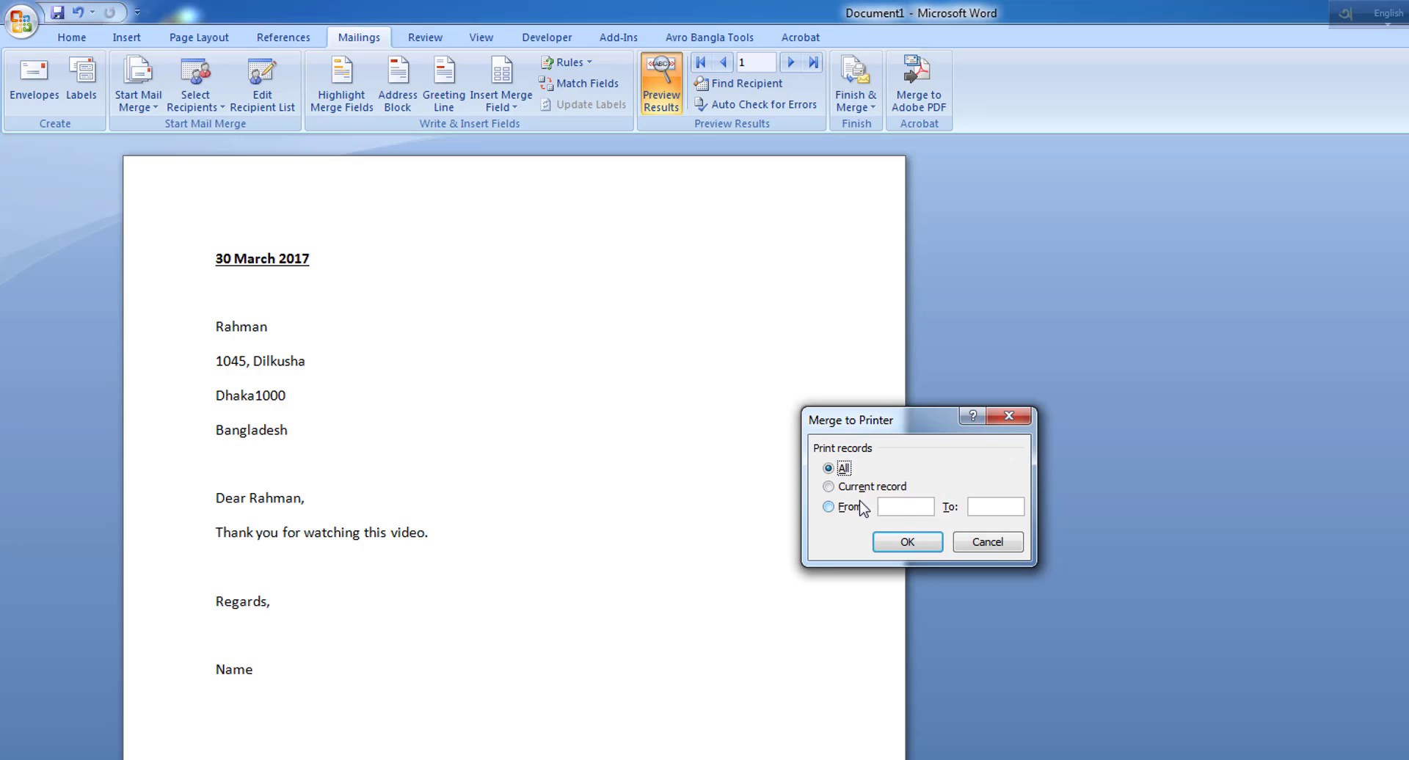
left_click(926, 547)
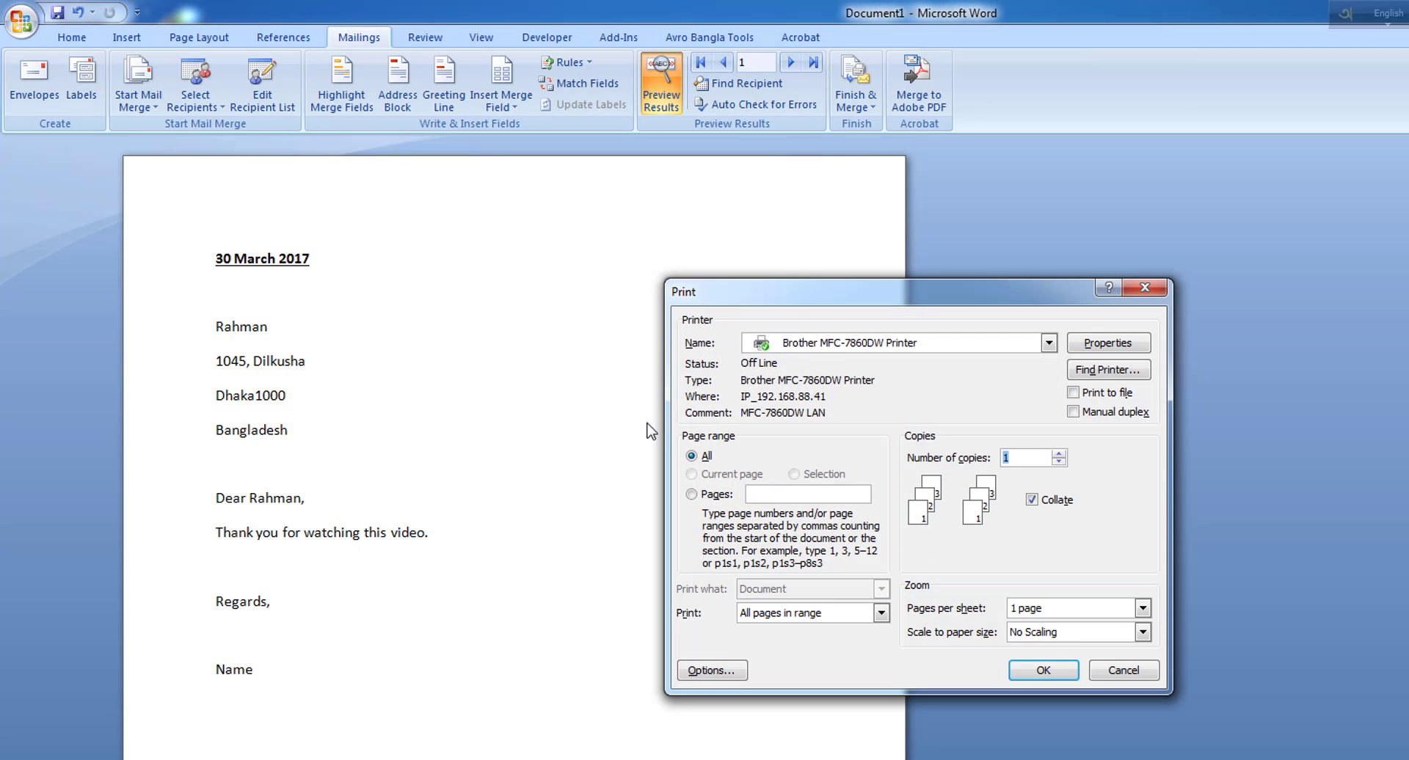
left_click(1138, 673)
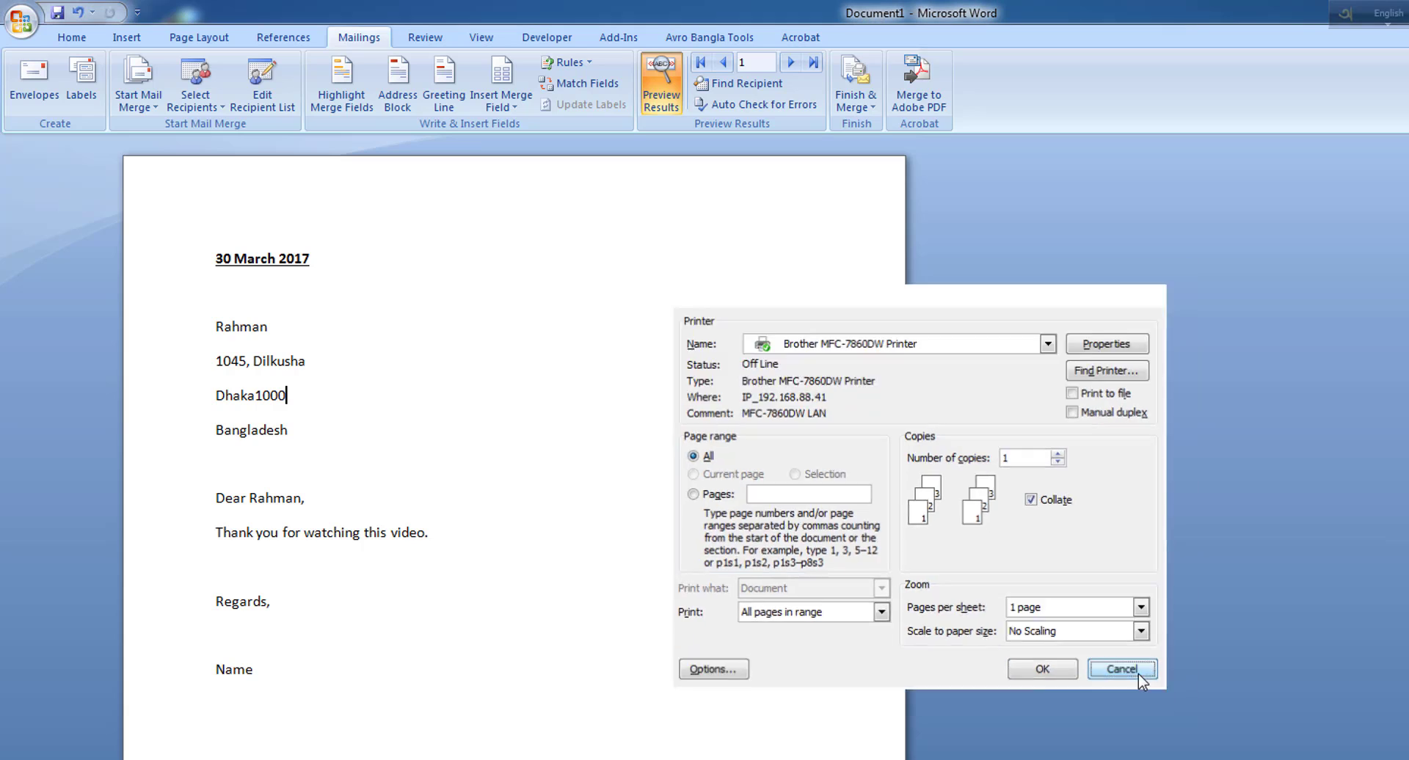
scroll(667, 557, "down", 2)
scroll(667, 558, "up", 2)
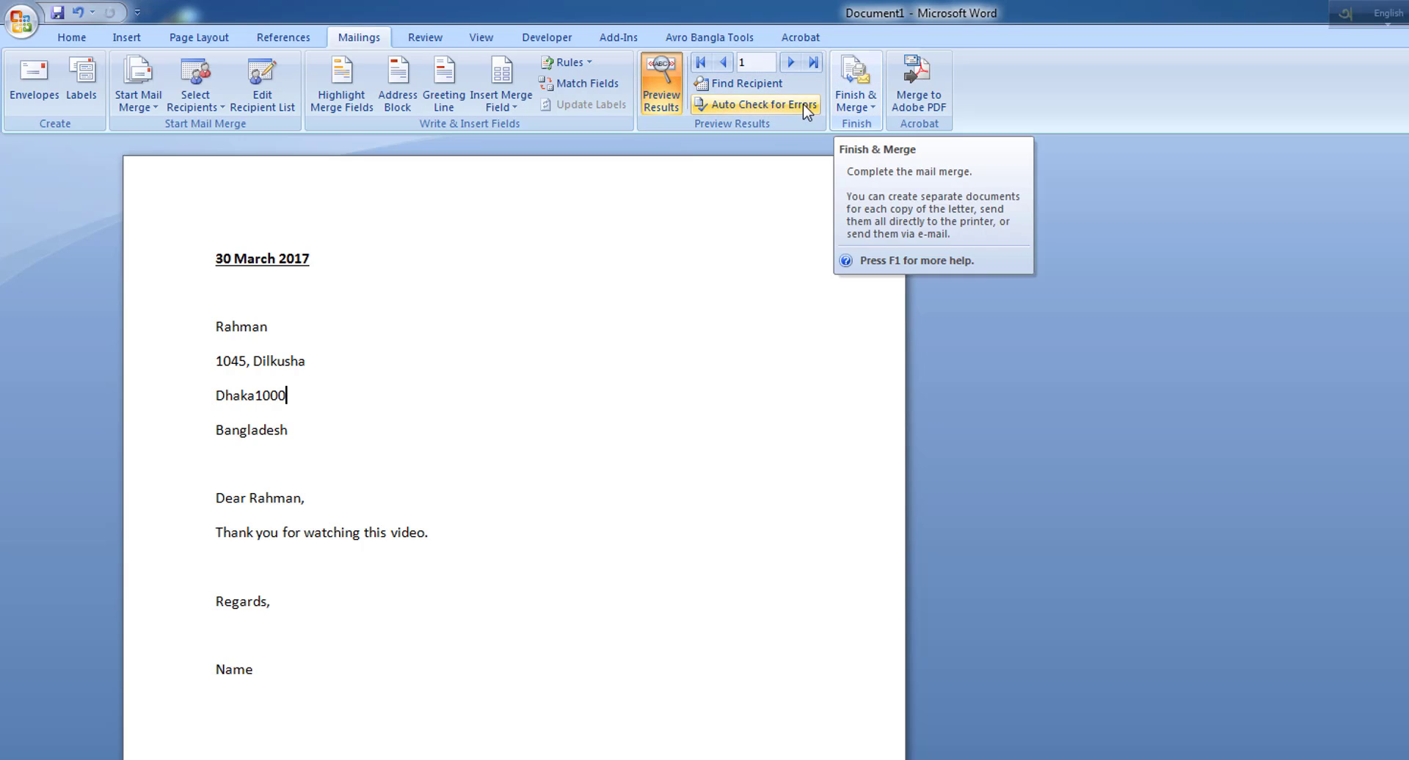
- Finish the merge by generating editable individual letters for all records in a new document, and look through the letters
left_click(845, 120)
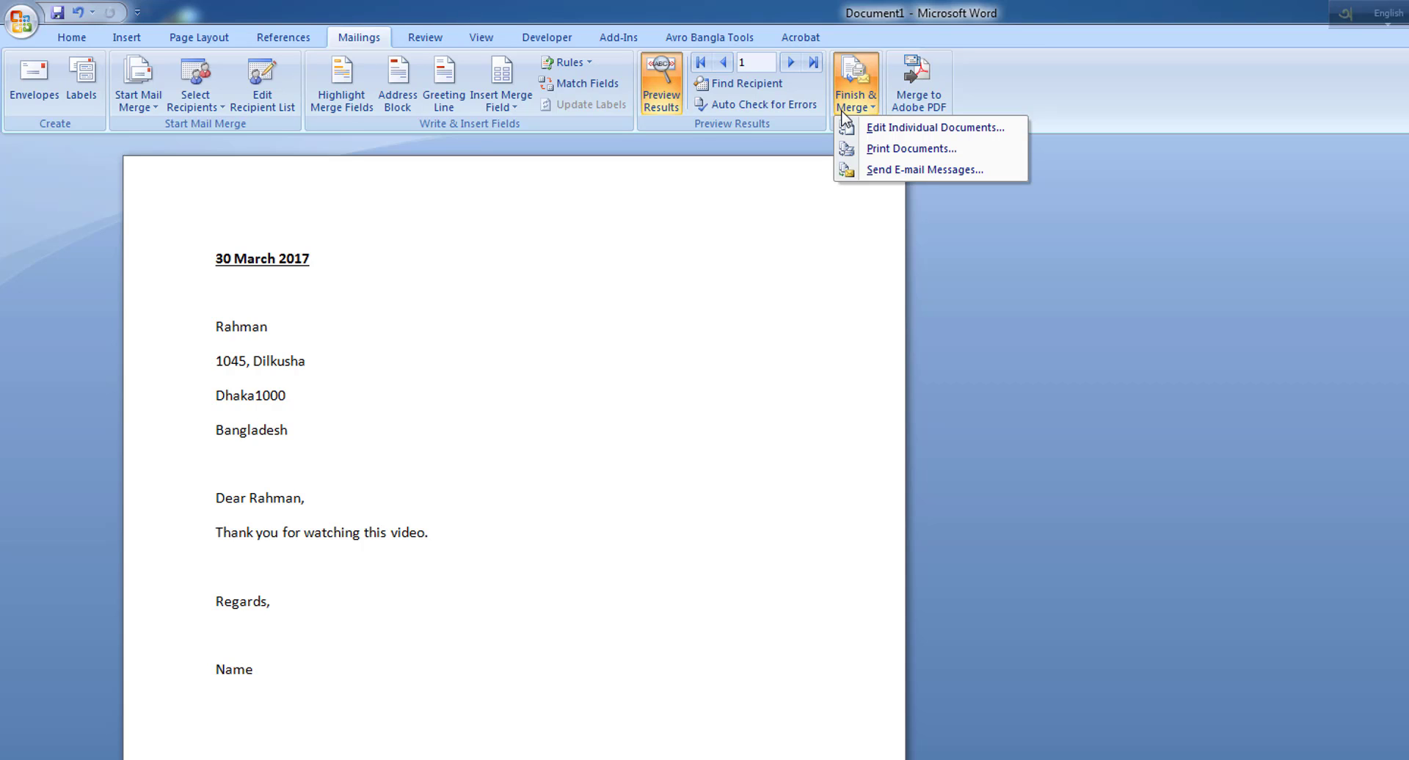
left_click(885, 129)
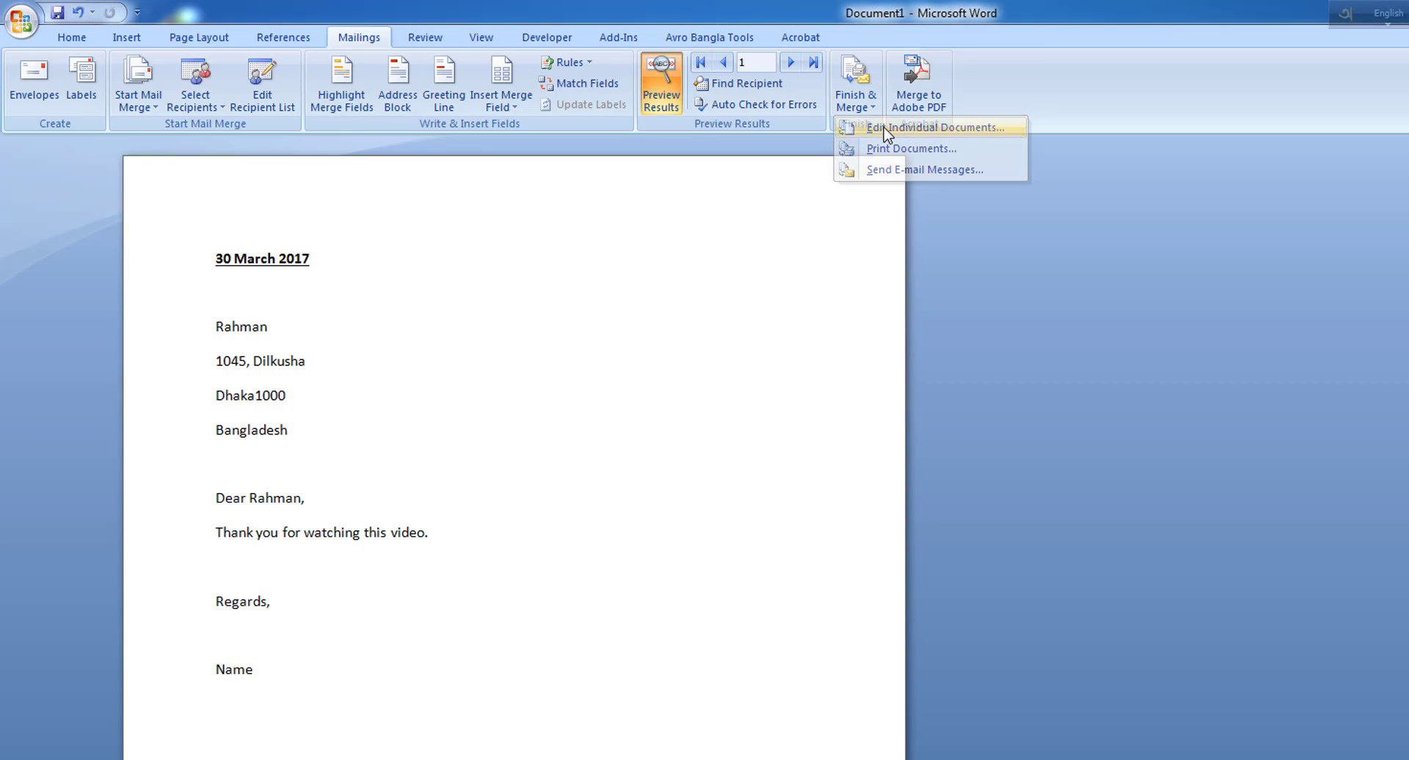
left_click(907, 541)
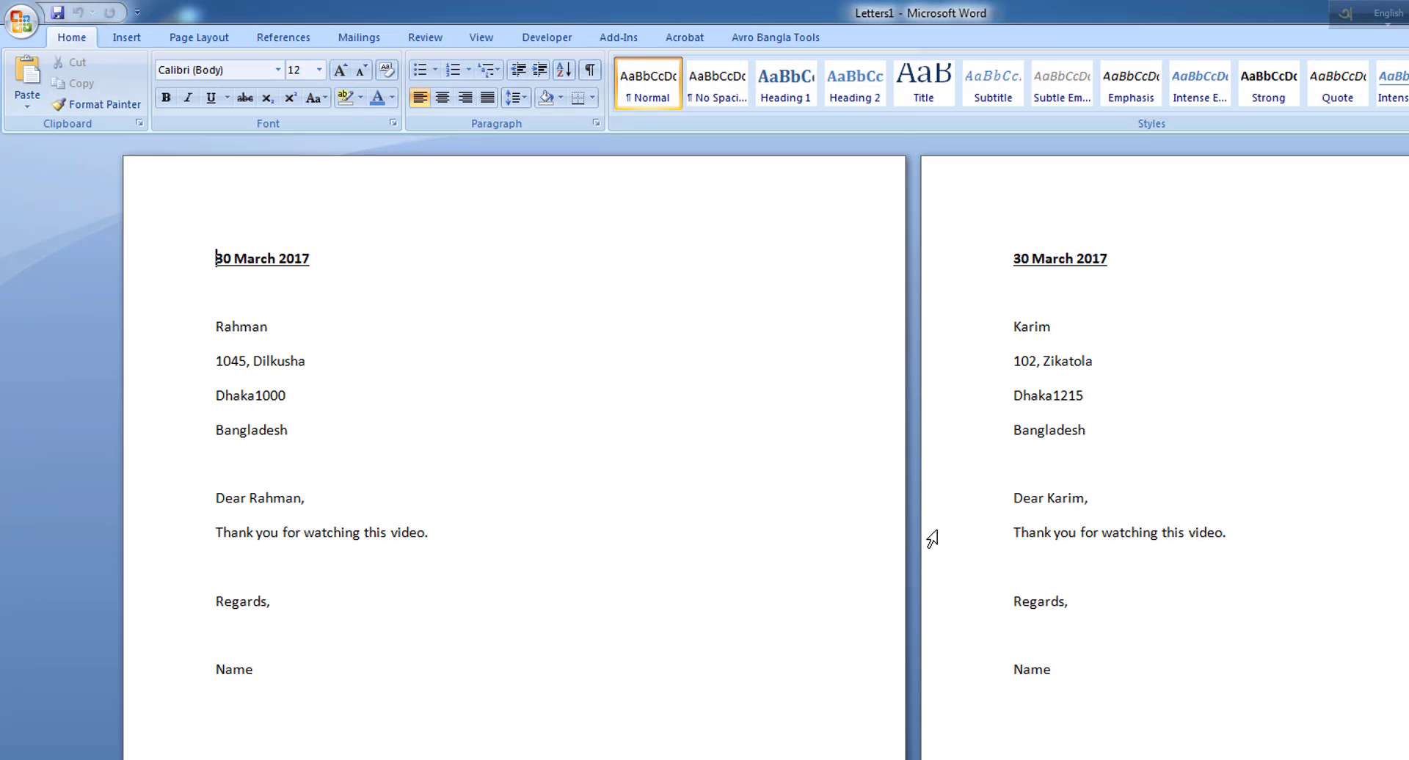
scroll(930, 557, "down", 20)
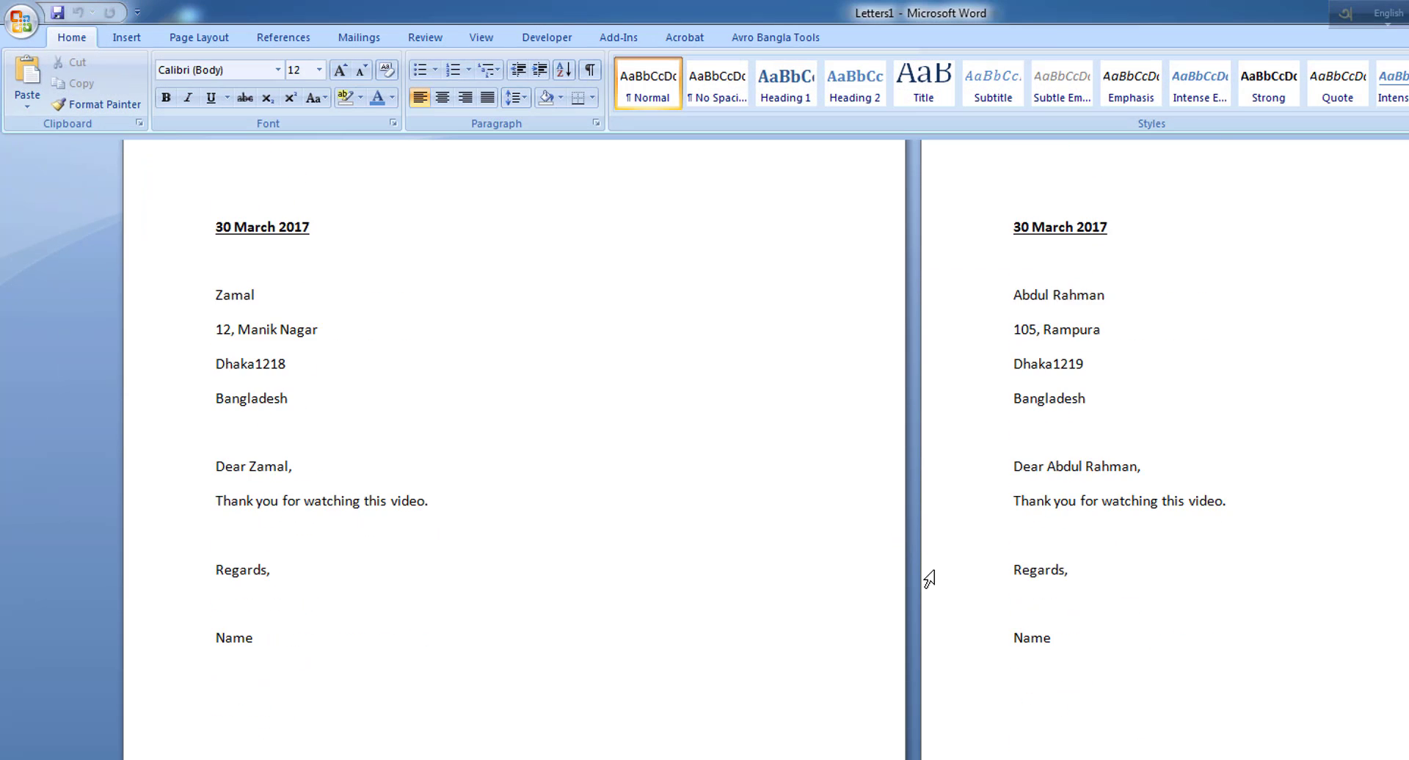
scroll(929, 579, "down", 20)
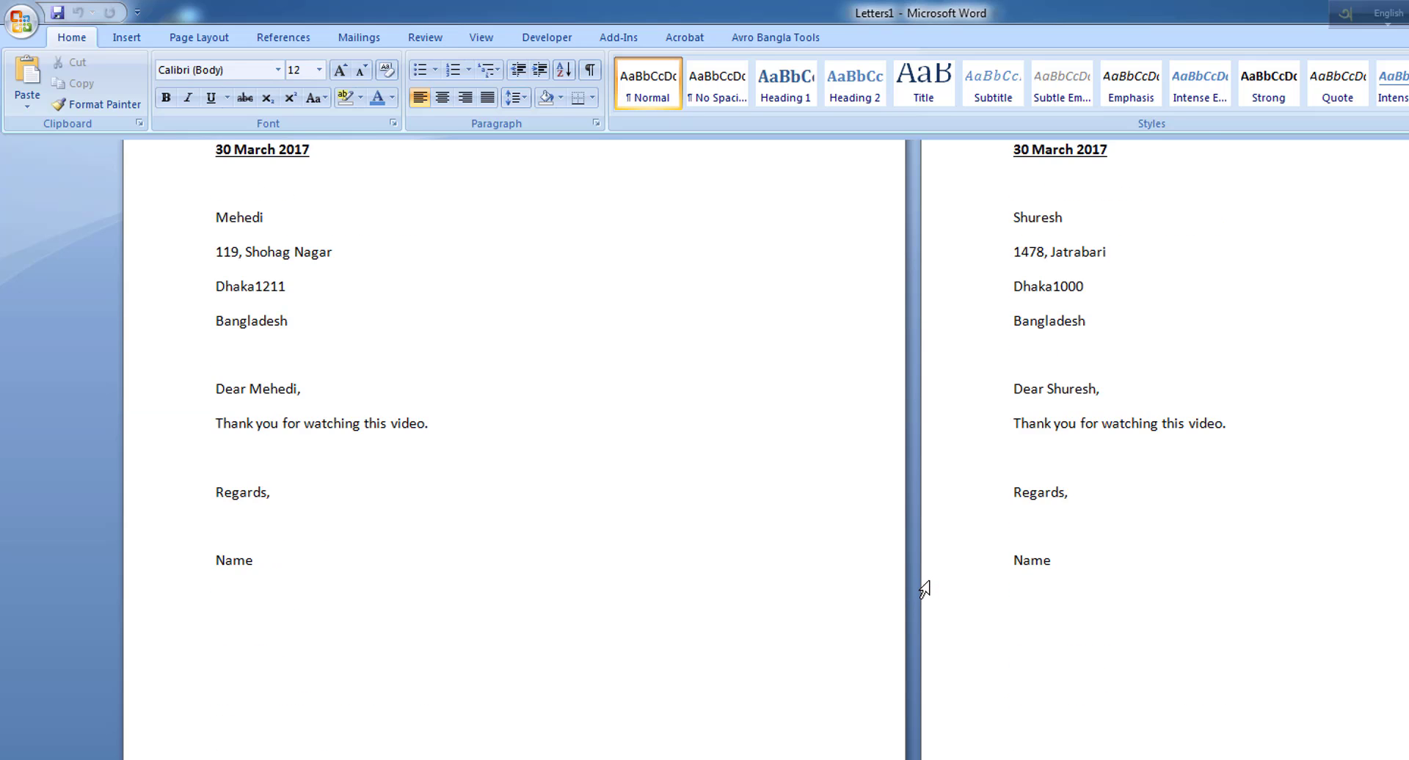
scroll(924, 588, "down", 20)
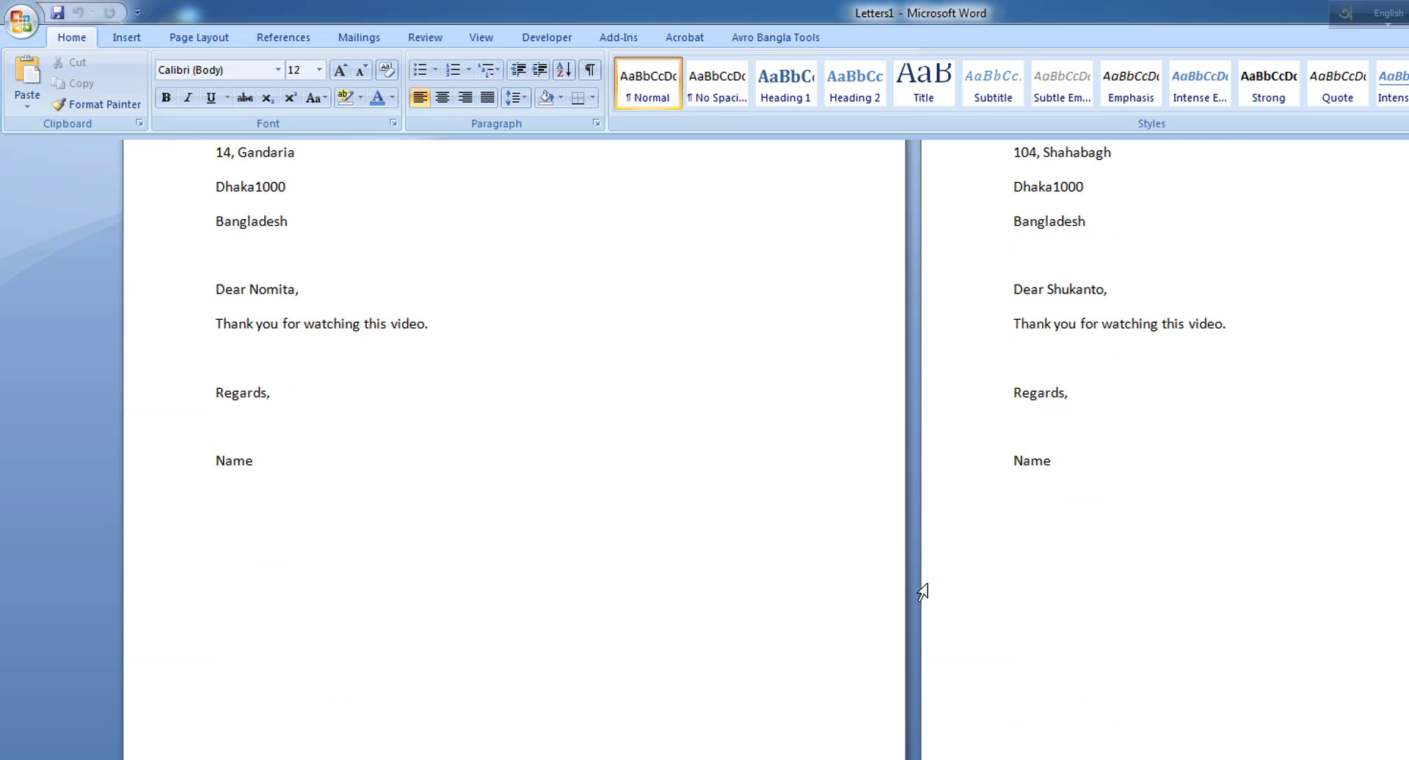
scroll(926, 591, "up", 12)
scroll(937, 582, "up", 20)
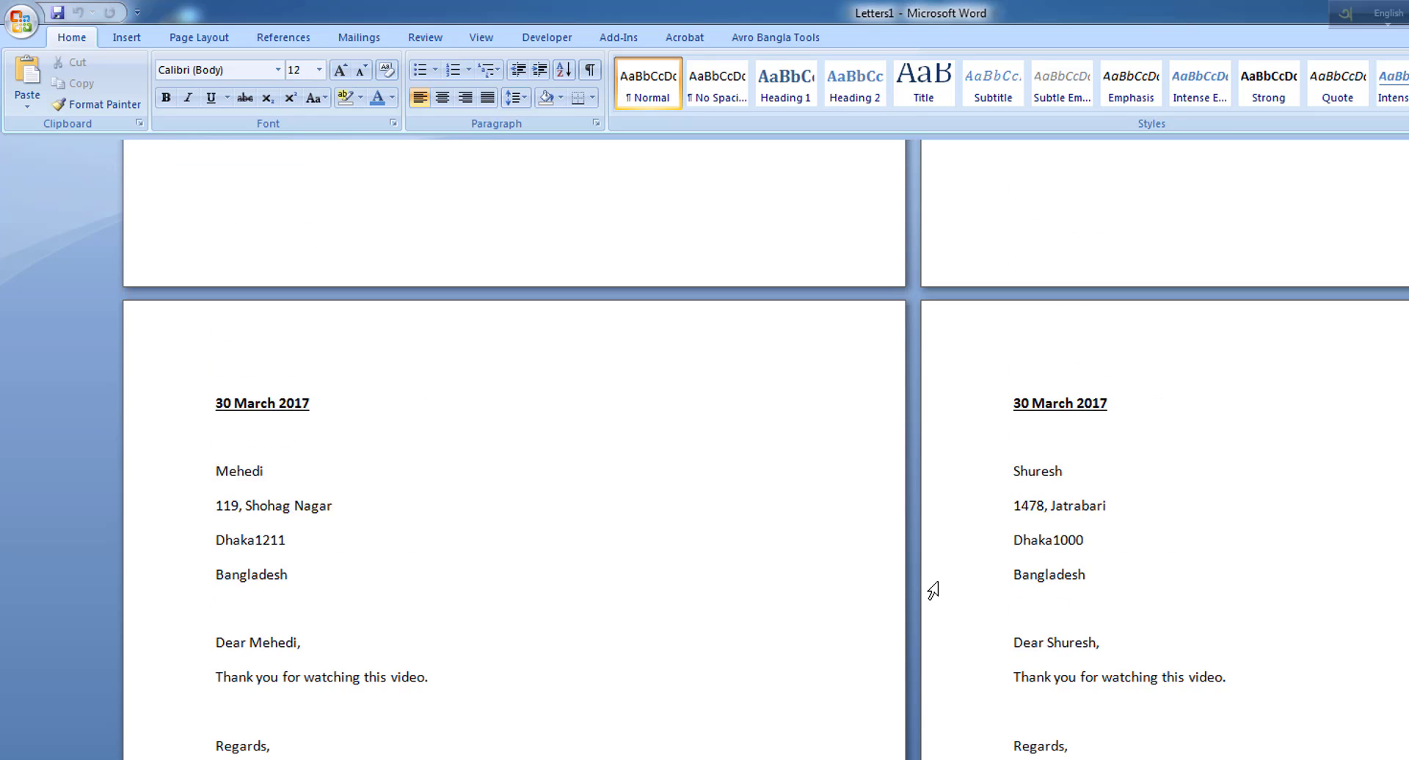
key("ctrl+Home")
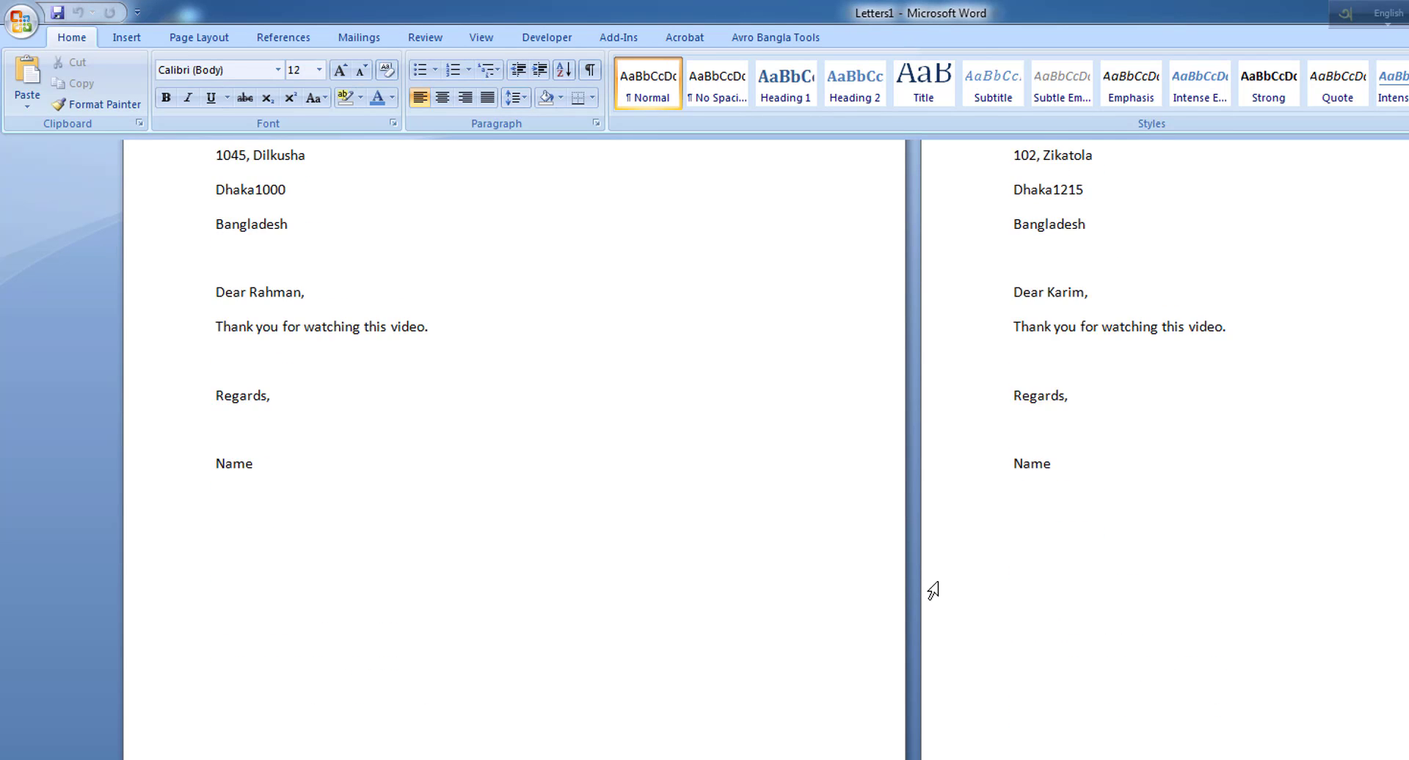